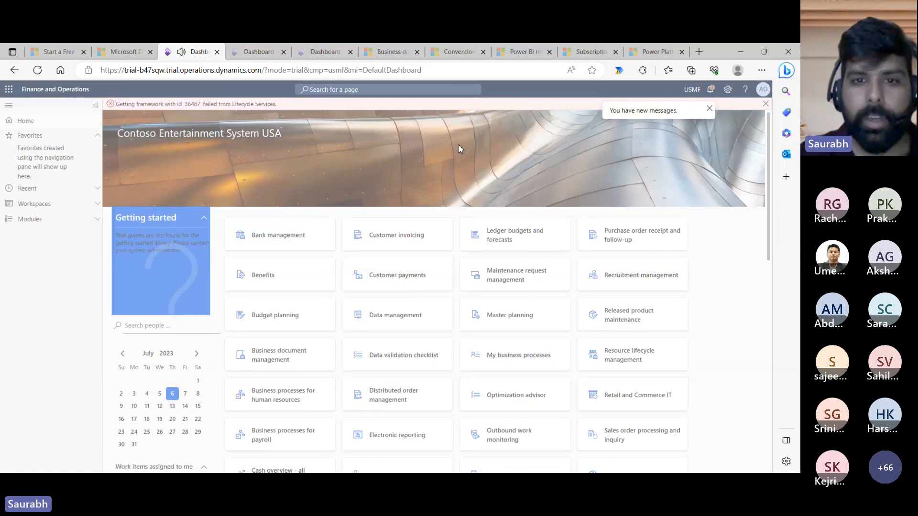
# - Close the welcome prompt and the Getting Started callout to leave the plain dashboard
pyautogui.click(386, 312)
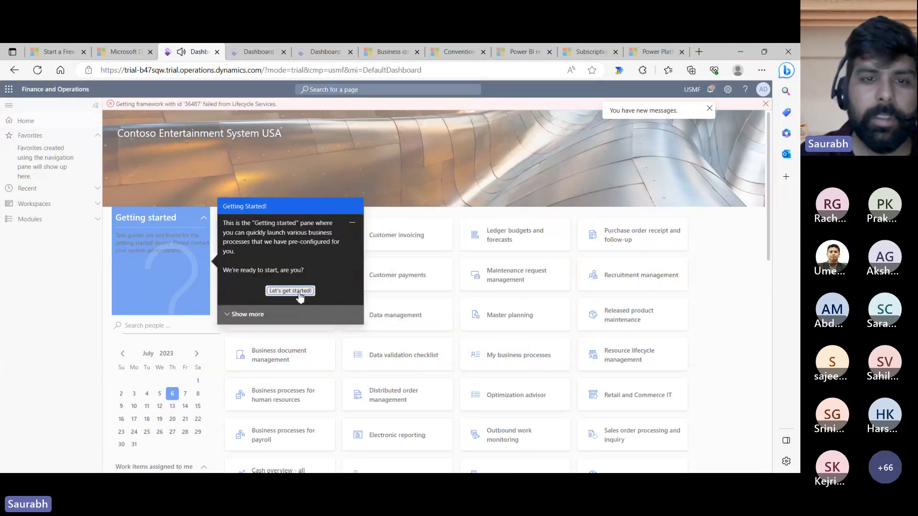
pyautogui.click(297, 291)
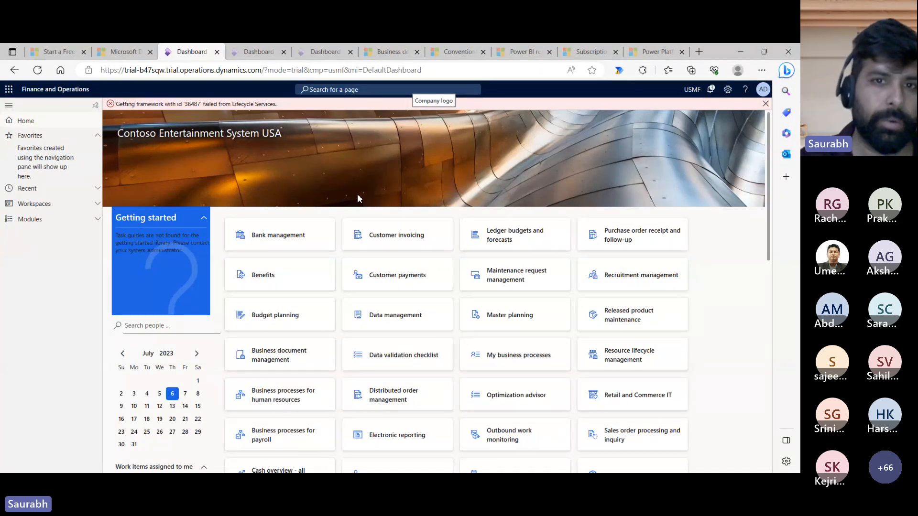
# - Navigate to Landed cost > Costing setup > Cost type codes
pyautogui.click(95, 220)
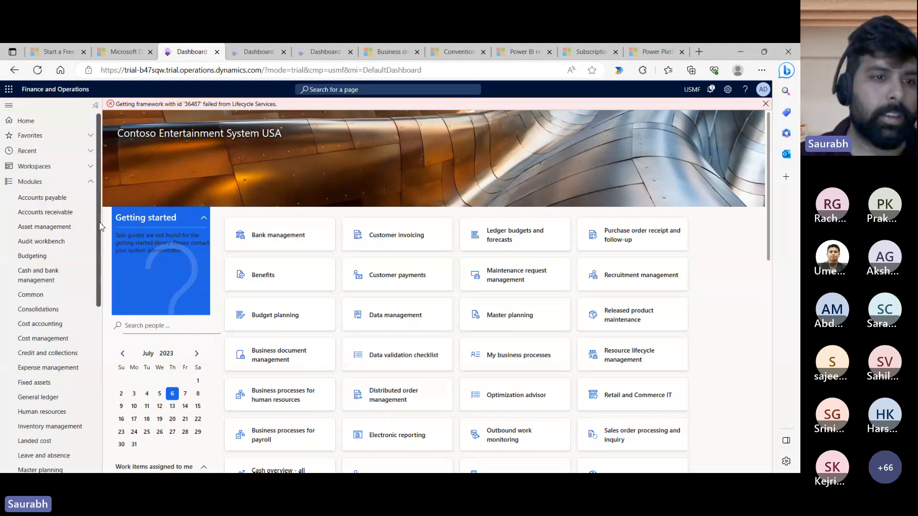
pyautogui.scroll(-5, 64, 307)
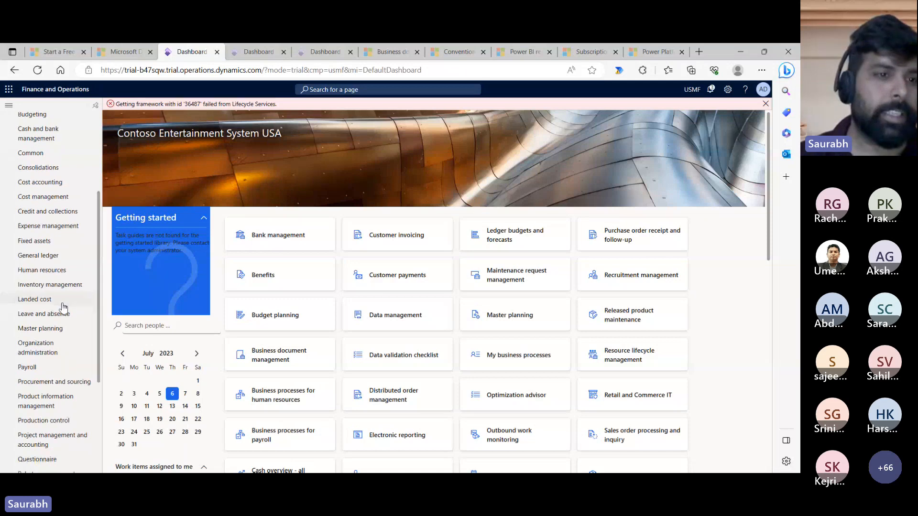
pyautogui.click(62, 303)
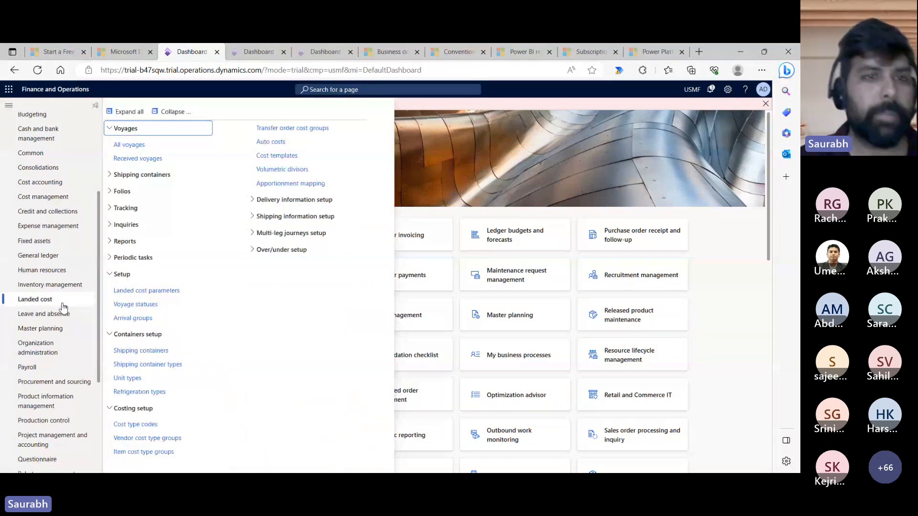
pyautogui.click(174, 112)
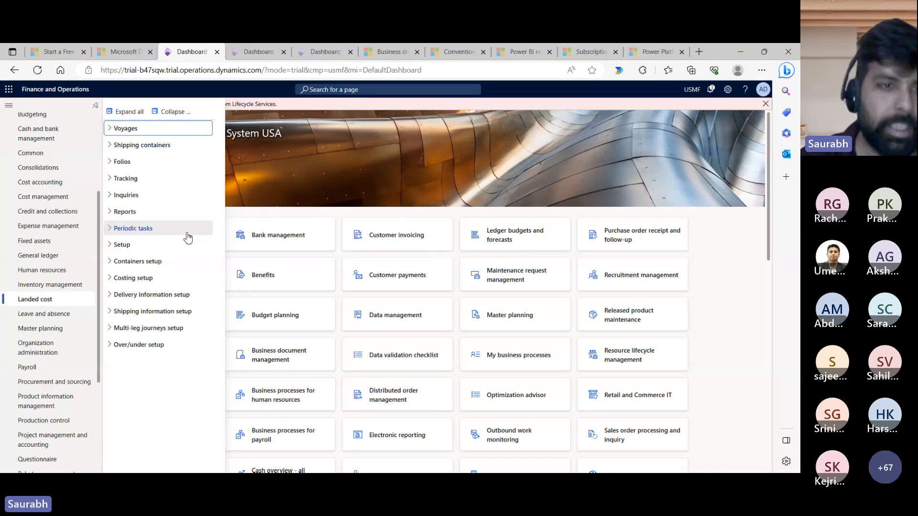
pyautogui.click(143, 277)
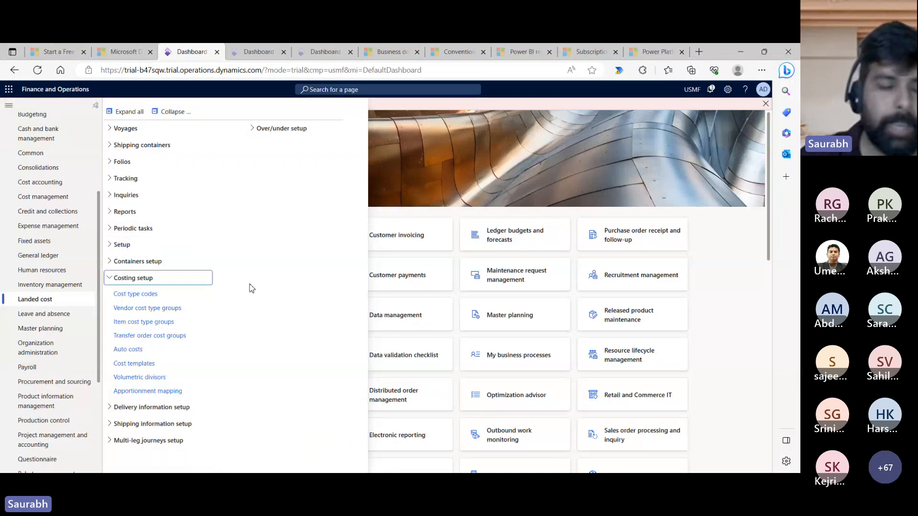
pyautogui.click(139, 294)
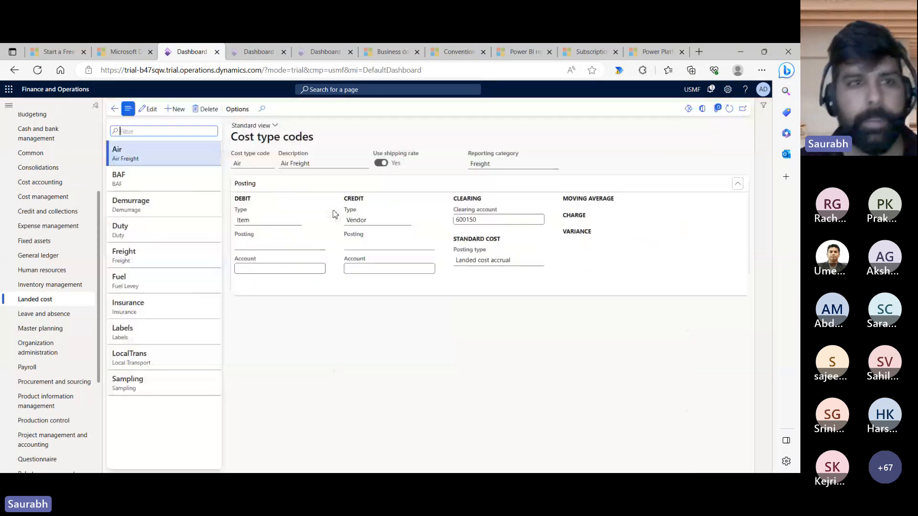
# - Put the Air cost type record into edit mode to show its 600150 clearing account
pyautogui.click(148, 109)
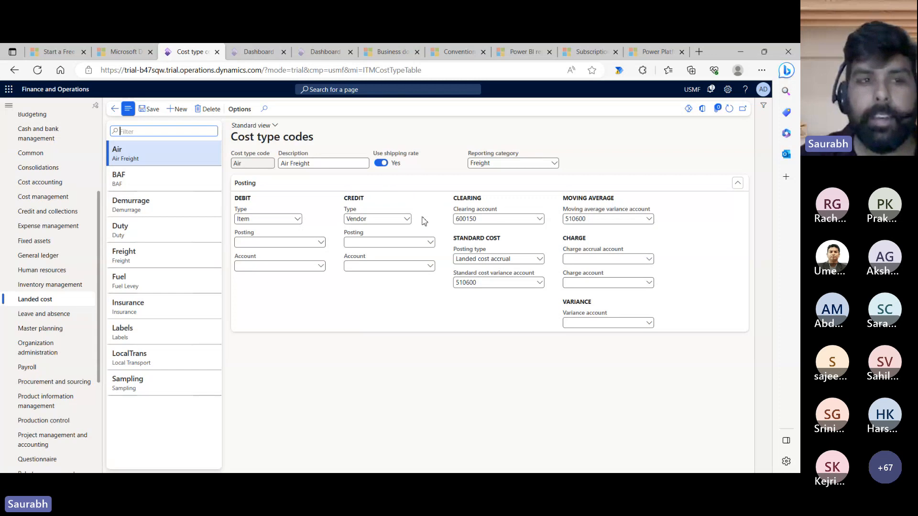
# - Check that Freight uses accrual posting with variance account 510600, then return to the dashboard
pyautogui.click(187, 253)
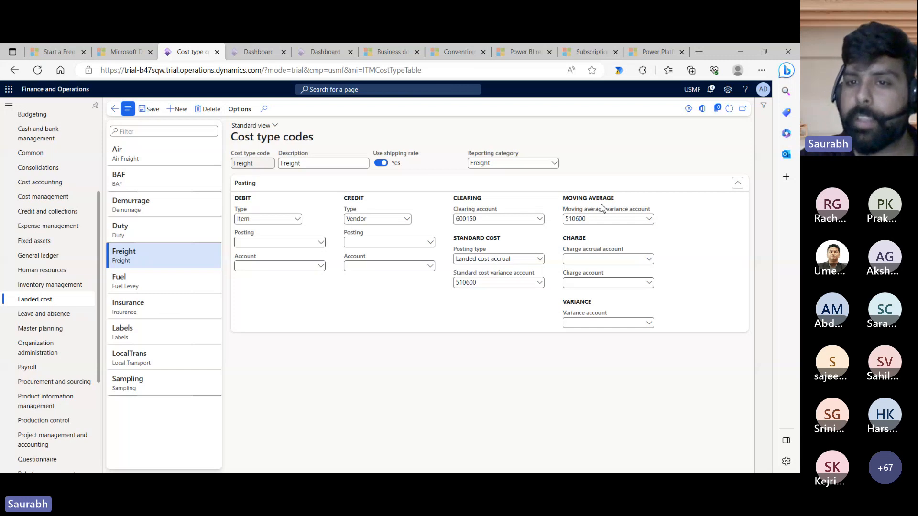
pyautogui.moveTo(615, 214)
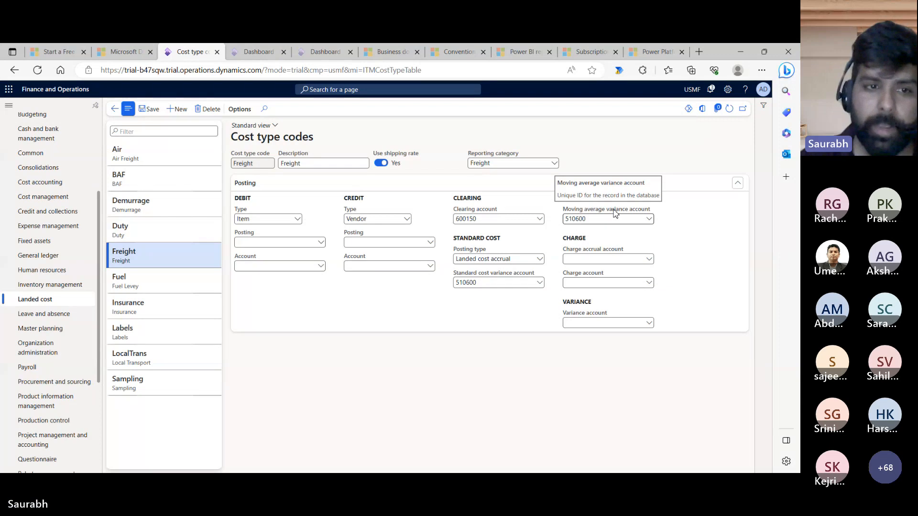
pyautogui.click(115, 109)
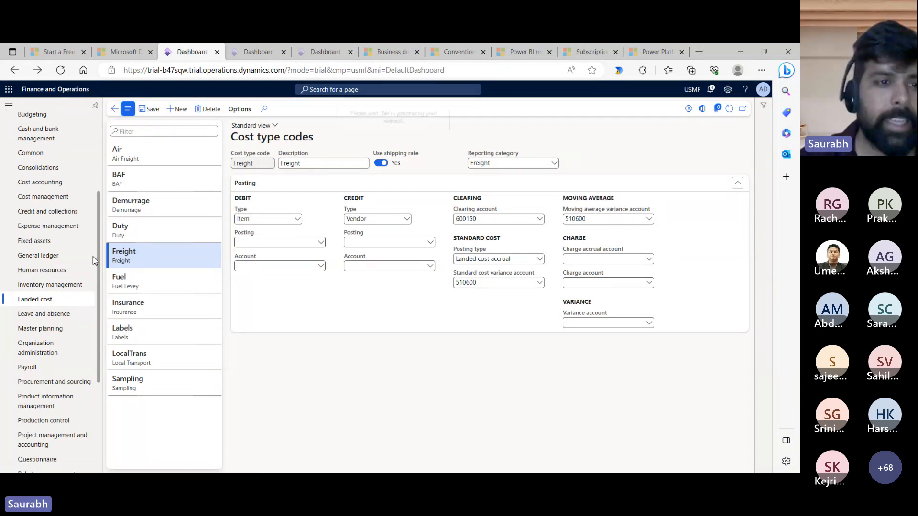
# - Glance at Item cost type groups, then open the Landed cost Auto costs page for Voyage
pyautogui.click(61, 303)
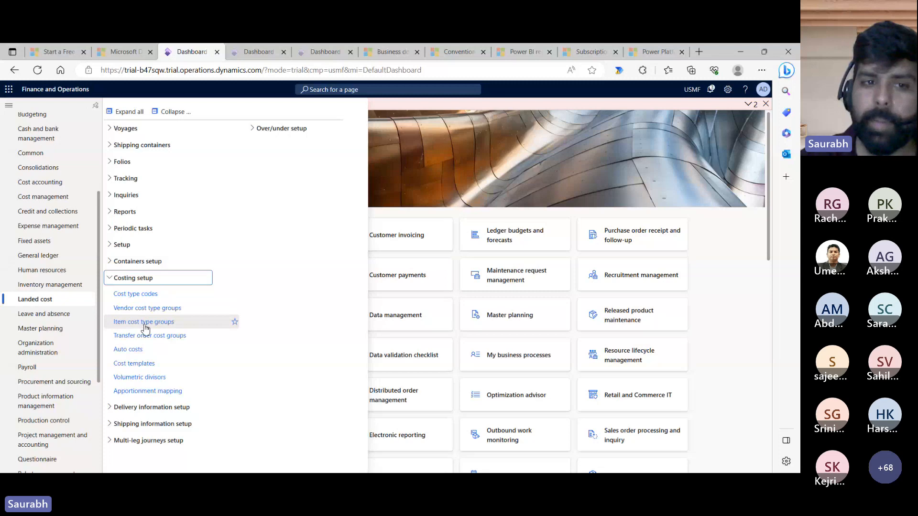
pyautogui.click(145, 327)
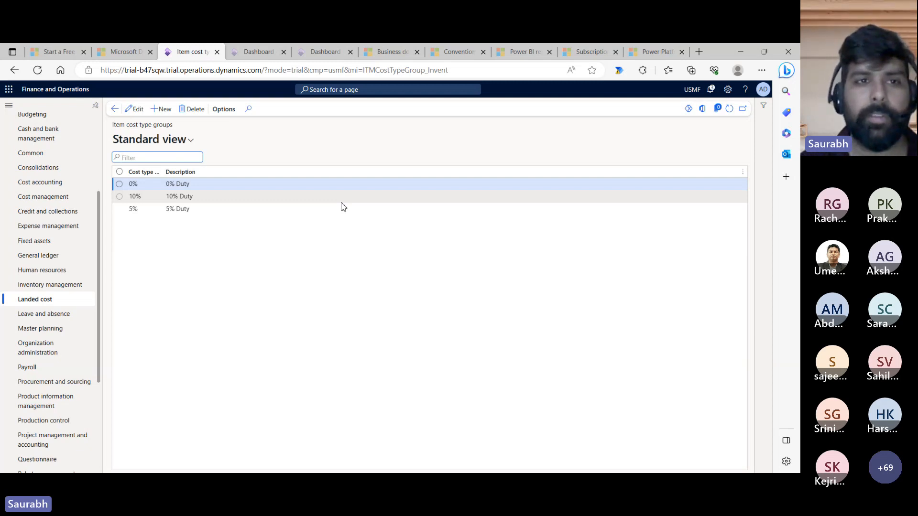
pyautogui.click(72, 300)
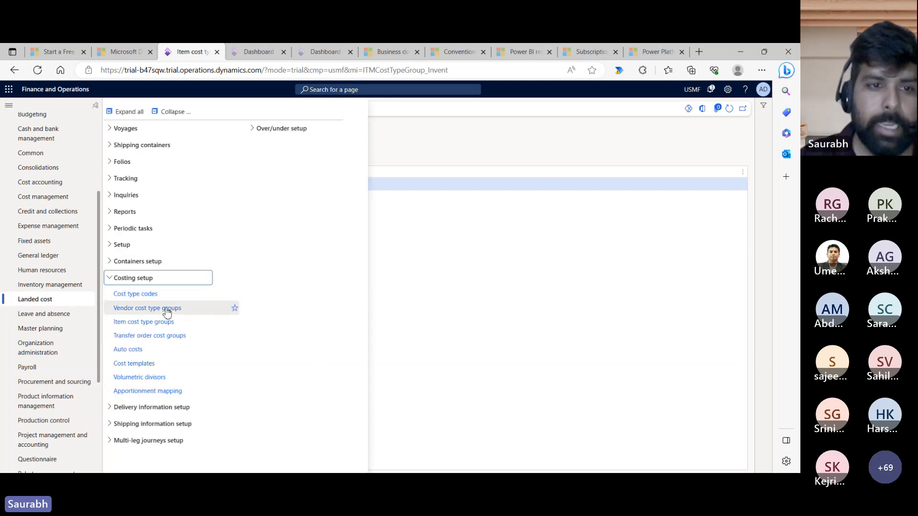
pyautogui.click(140, 350)
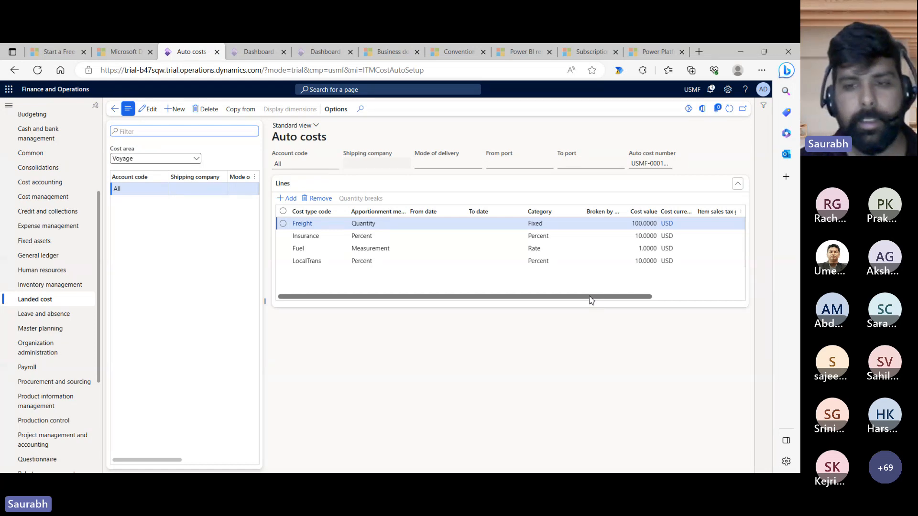
pyautogui.click(158, 193)
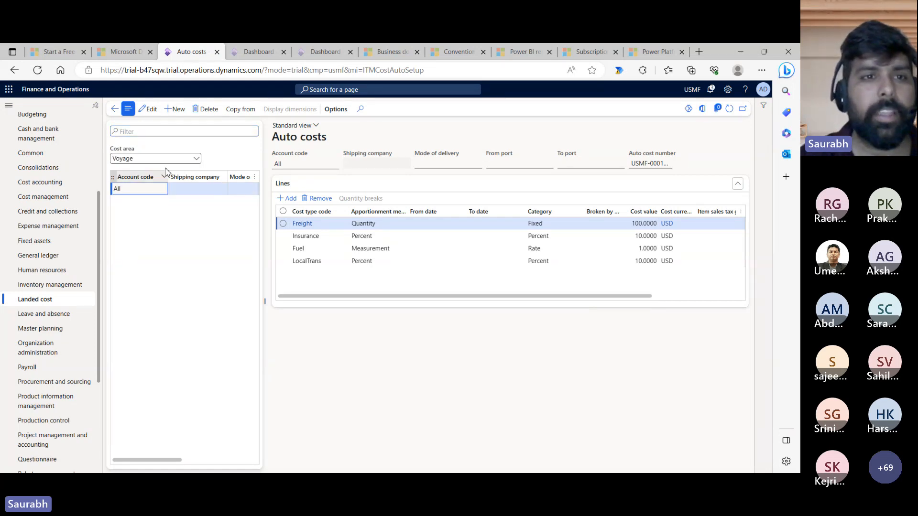
pyautogui.click(141, 159)
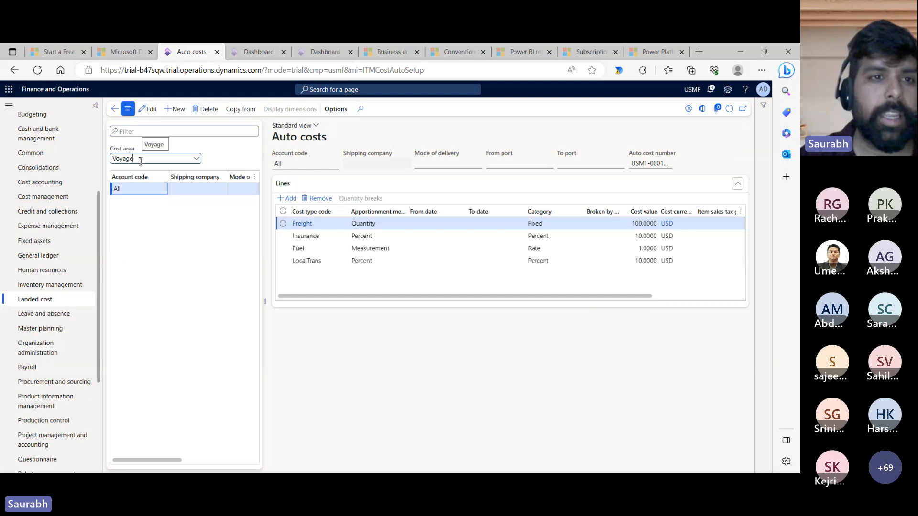
pyautogui.click(184, 243)
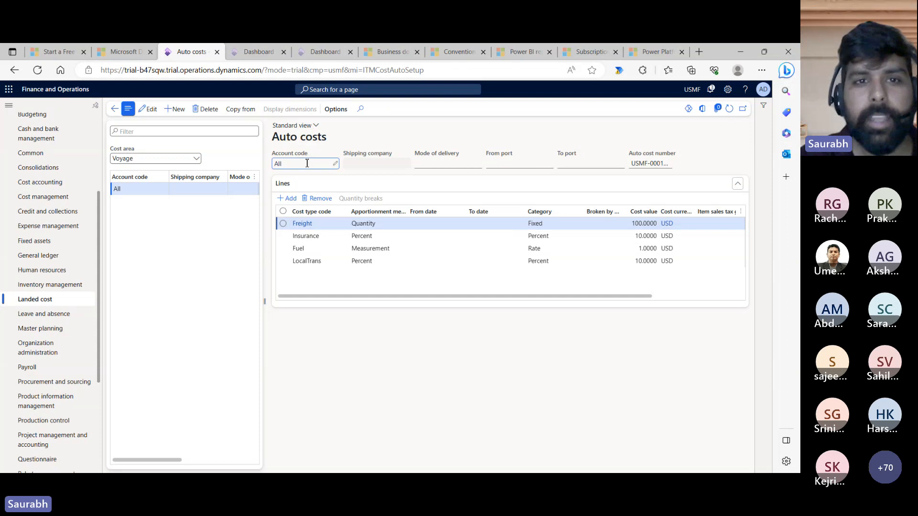
pyautogui.moveTo(306, 163); pyautogui.dragTo(277, 165)
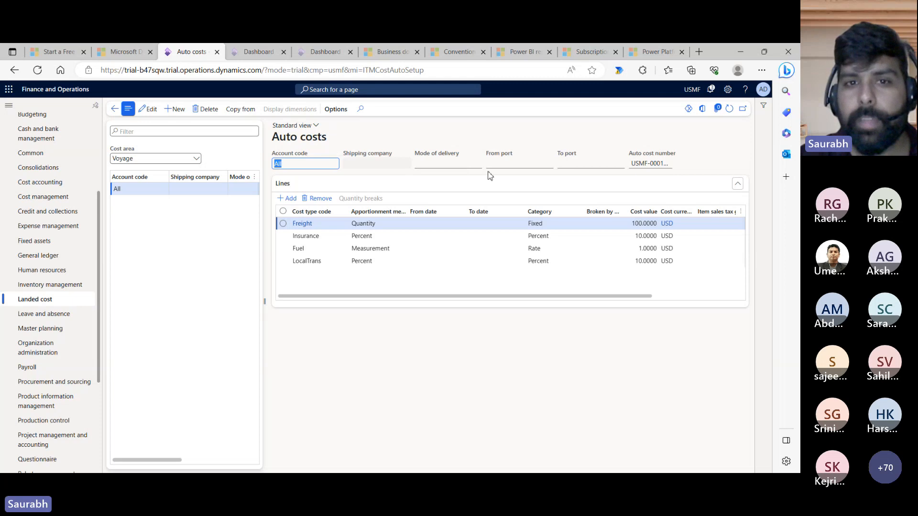
pyautogui.click(151, 113)
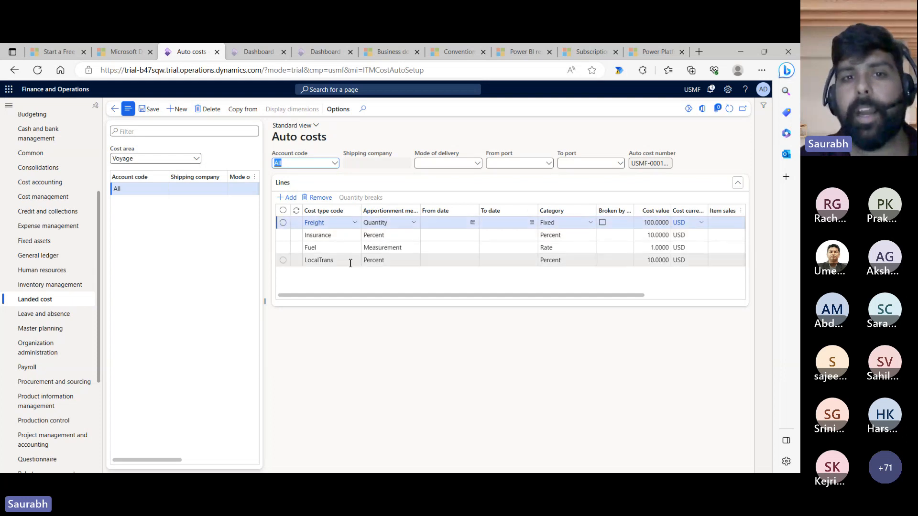
pyautogui.moveTo(351, 265)
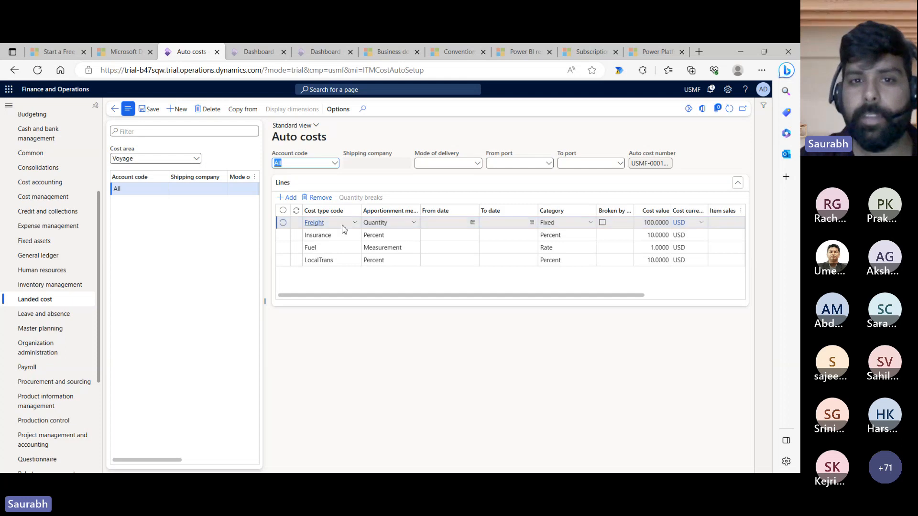
pyautogui.moveTo(343, 229)
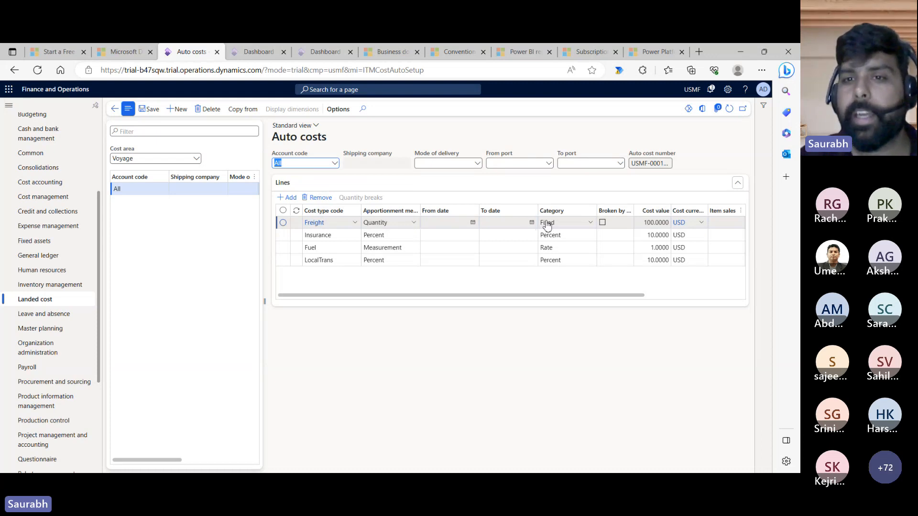
pyautogui.click(646, 222)
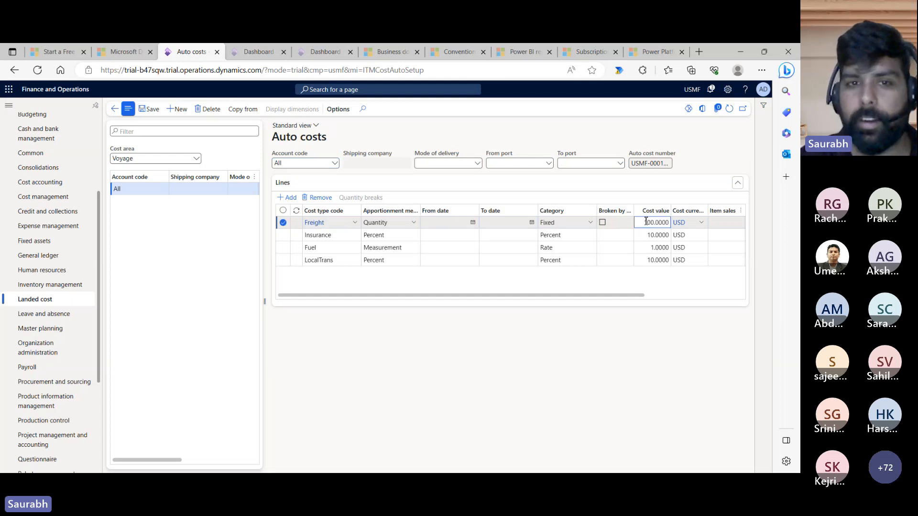
pyautogui.click(358, 238)
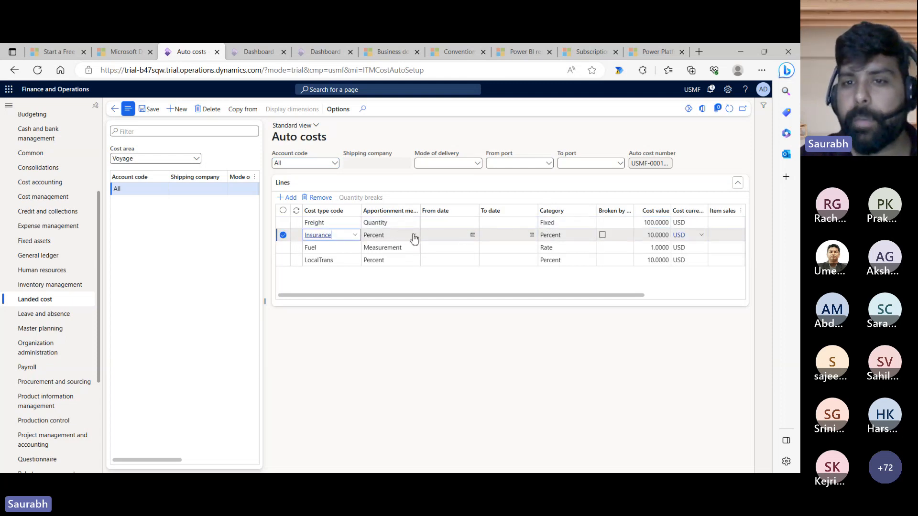
pyautogui.click(645, 235)
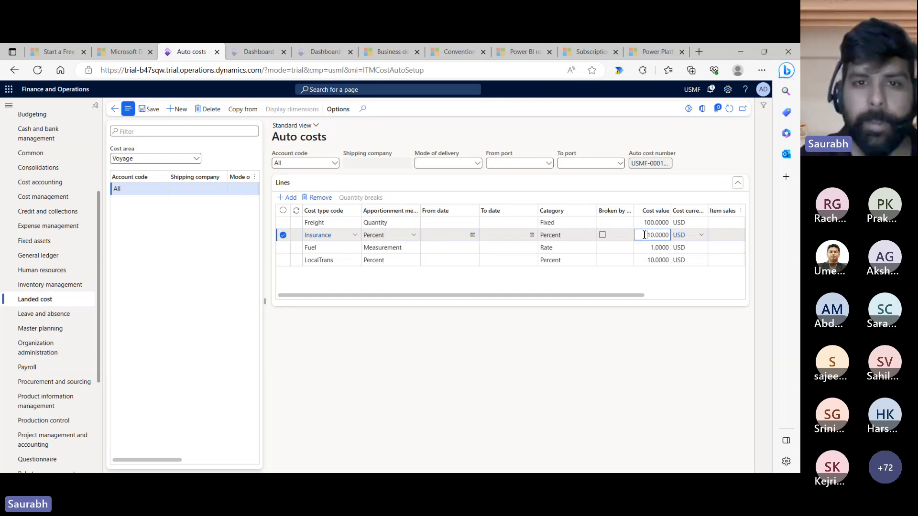
pyautogui.click(341, 249)
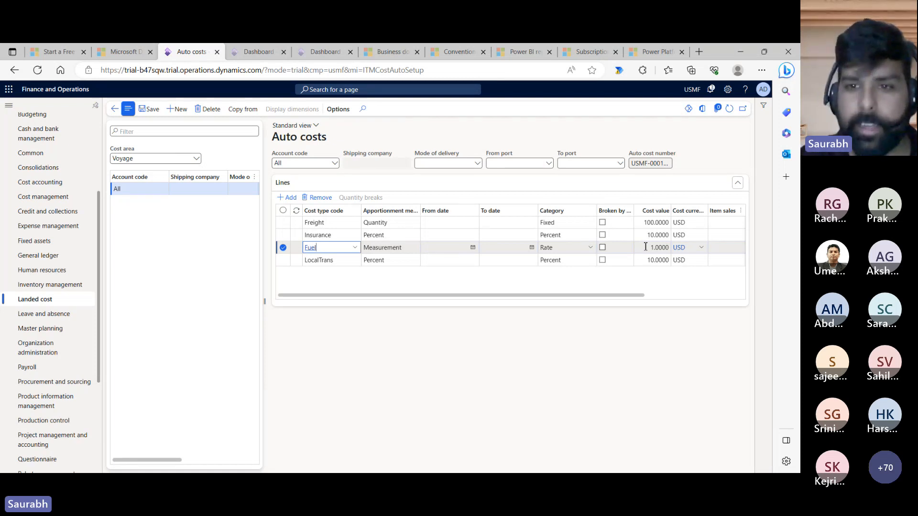
pyautogui.click(431, 262)
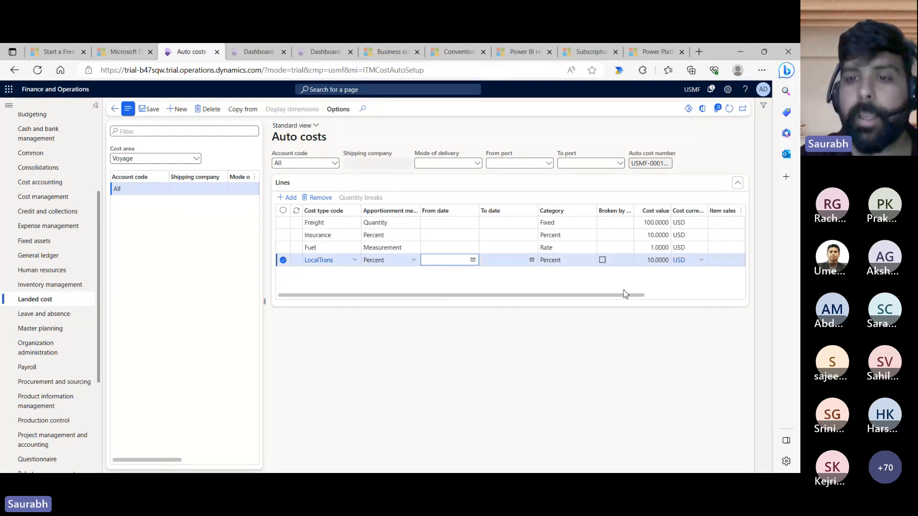
pyautogui.moveTo(619, 300); pyautogui.dragTo(724, 301)
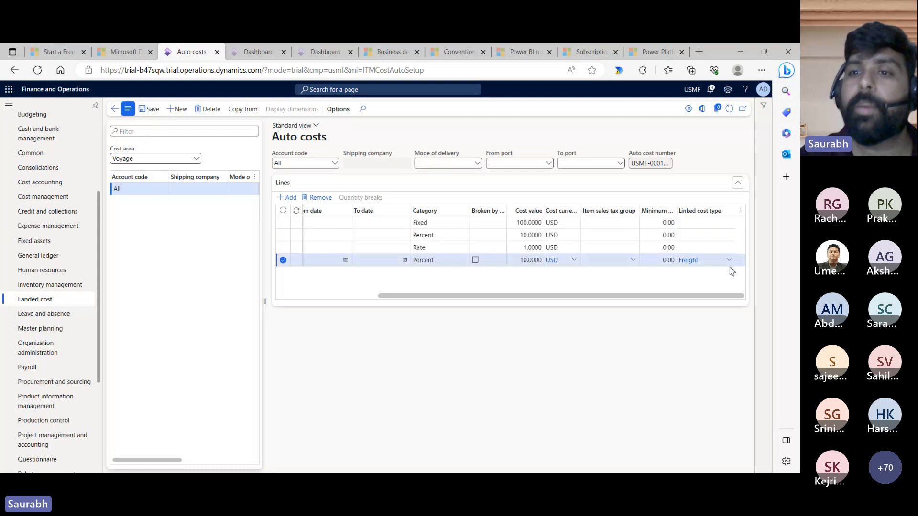
pyautogui.moveTo(728, 270)
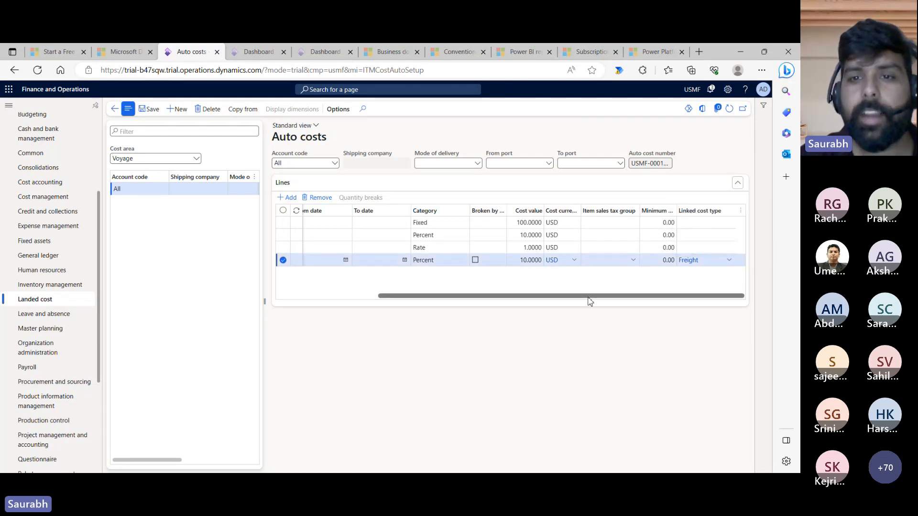
pyautogui.moveTo(590, 300); pyautogui.dragTo(466, 303)
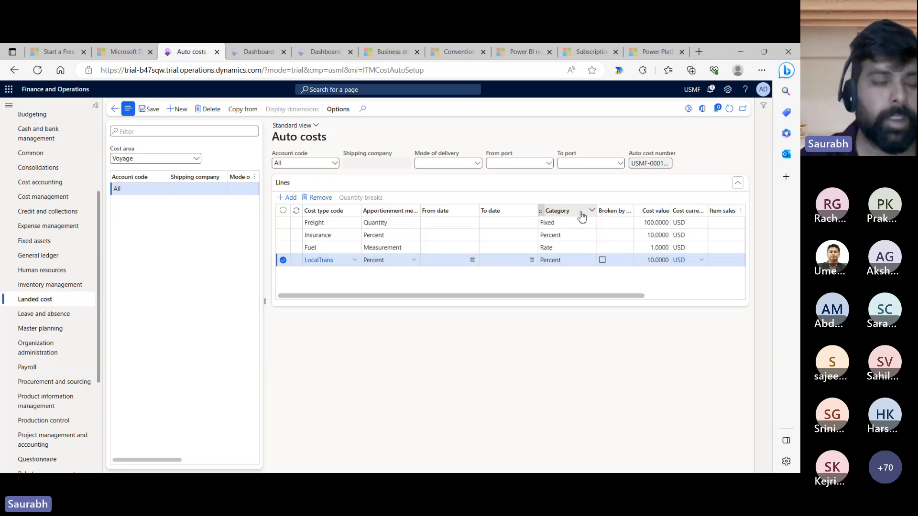
# - Navigate to Accounts payable > Vendors > All vendors
pyautogui.click(65, 304)
pyautogui.click(132, 281)
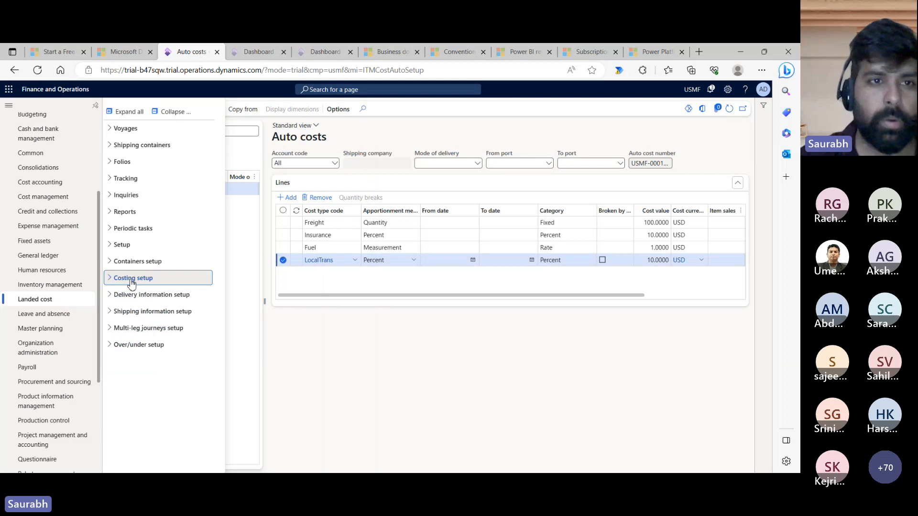
pyautogui.moveTo(97, 199); pyautogui.dragTo(96, 152)
pyautogui.click(70, 148)
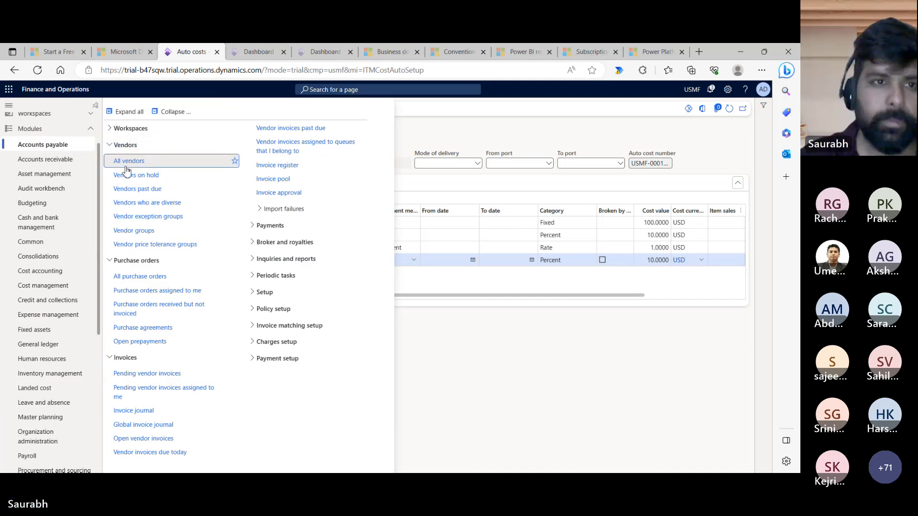
pyautogui.click(126, 165)
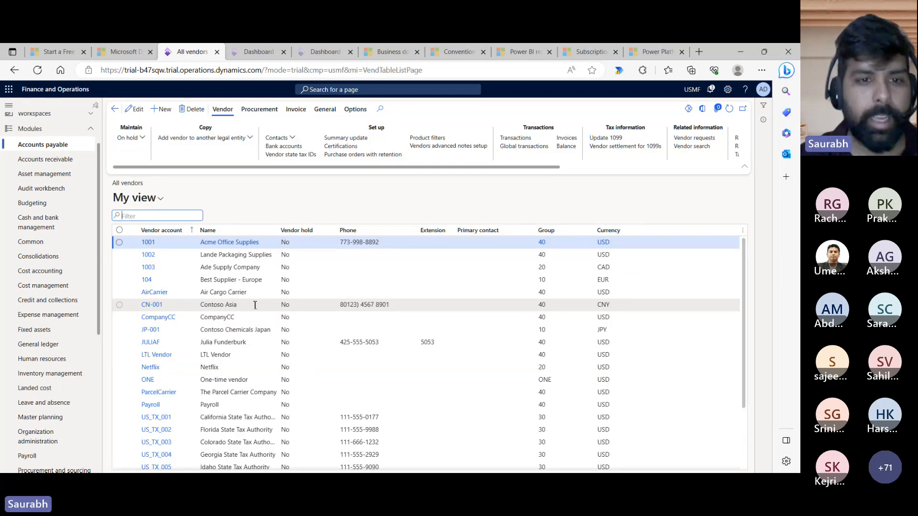
# - Open vendor ParcelCarrier for editing and confirm its Voyages shipping type is Shipping company
pyautogui.click(247, 395)
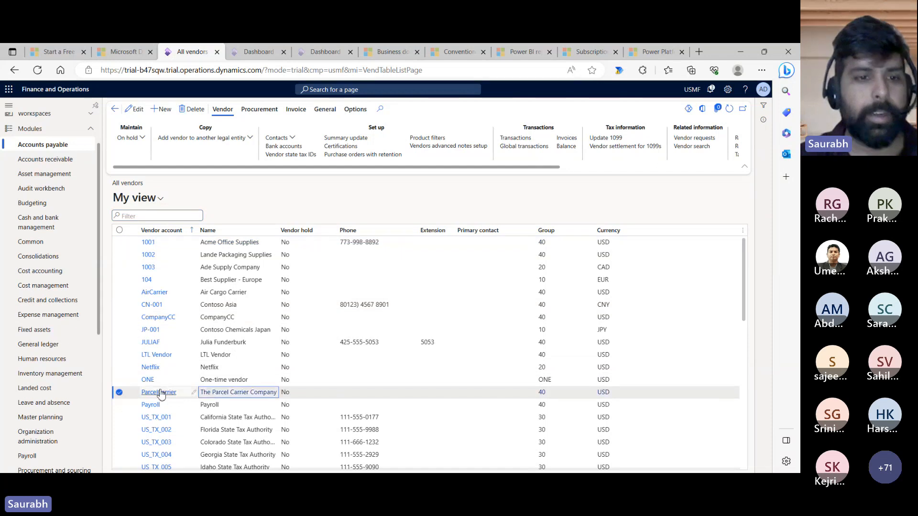
pyautogui.click(159, 393)
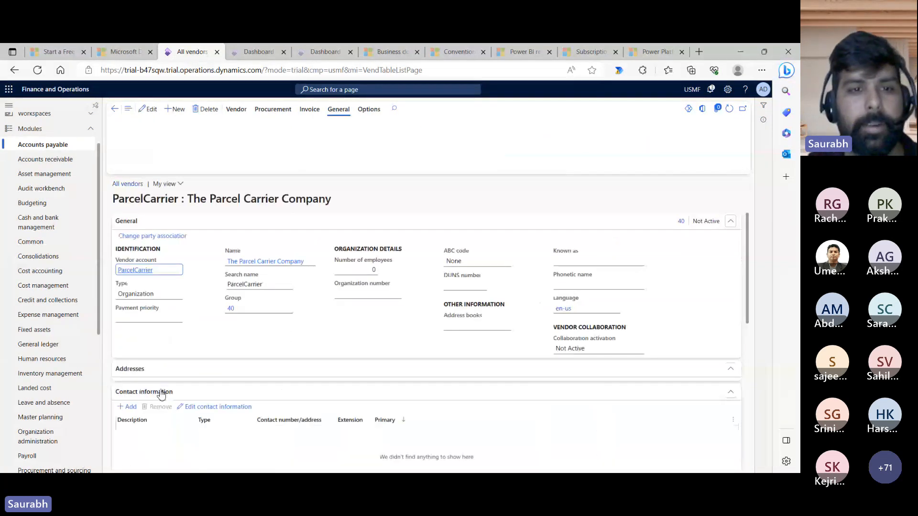
pyautogui.click(148, 111)
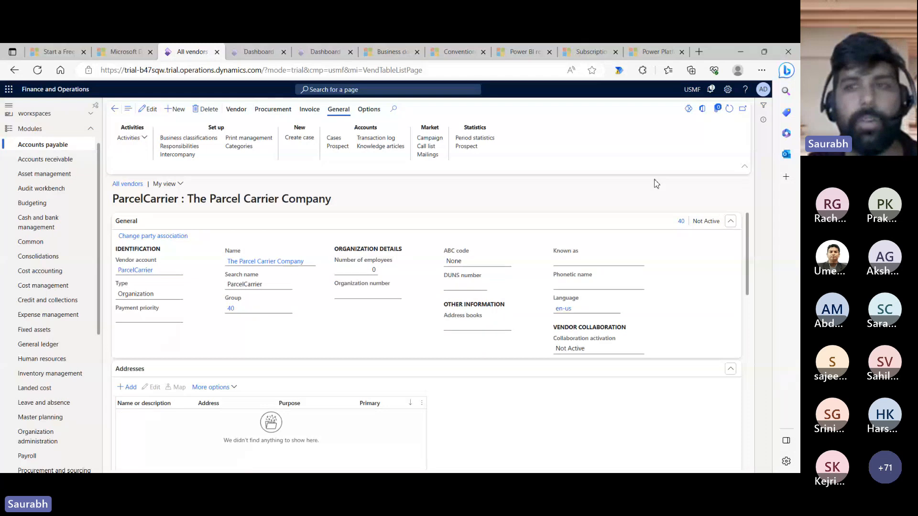
pyautogui.moveTo(748, 256); pyautogui.dragTo(763, 407)
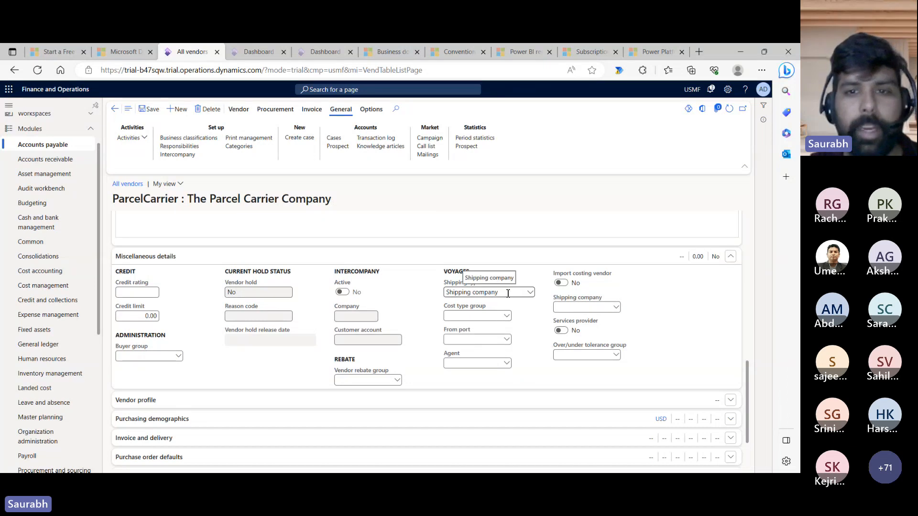
pyautogui.moveTo(508, 293); pyautogui.dragTo(444, 295)
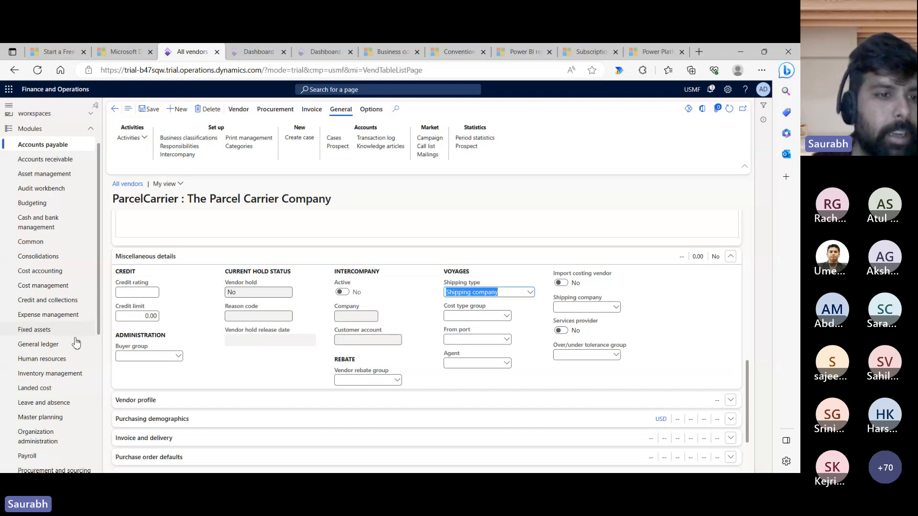
# - Inspect Landed cost parameters, keeping Adjustment posting date as Transaction date, then go back to the dashboard
pyautogui.click(55, 388)
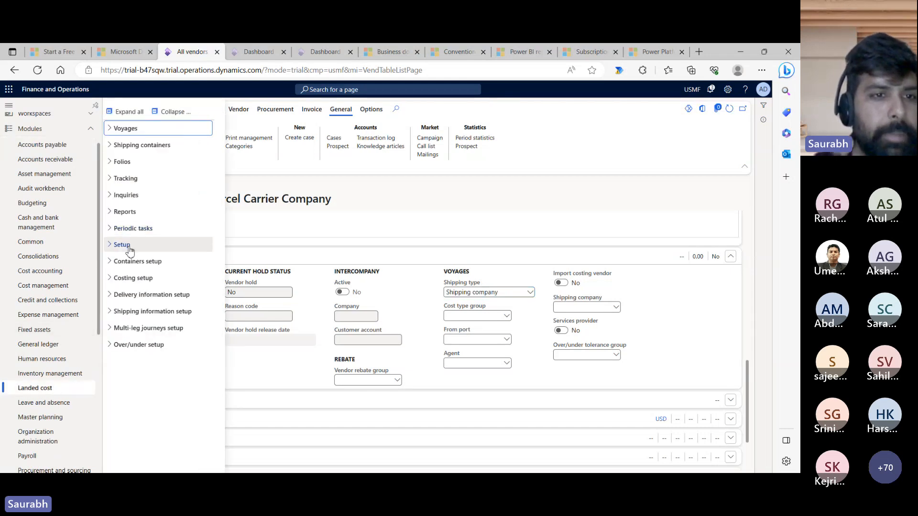
pyautogui.click(123, 245)
pyautogui.click(139, 264)
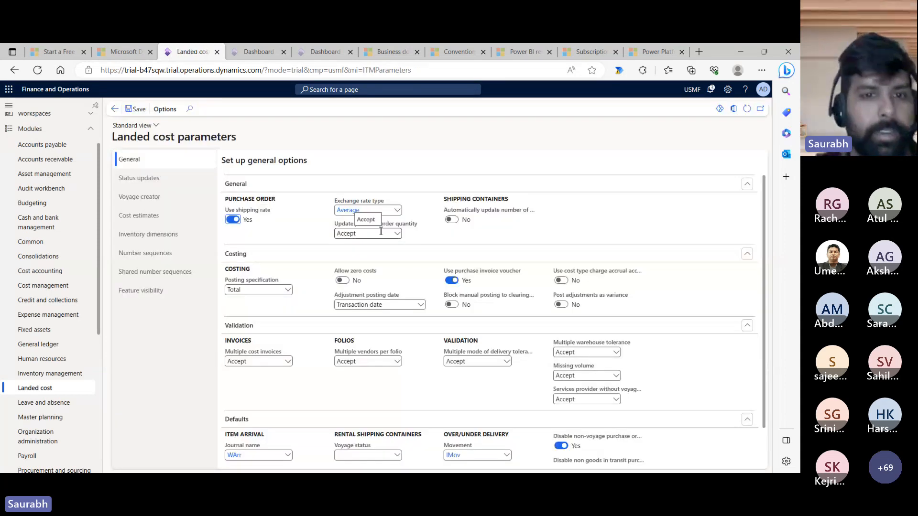
pyautogui.click(421, 305)
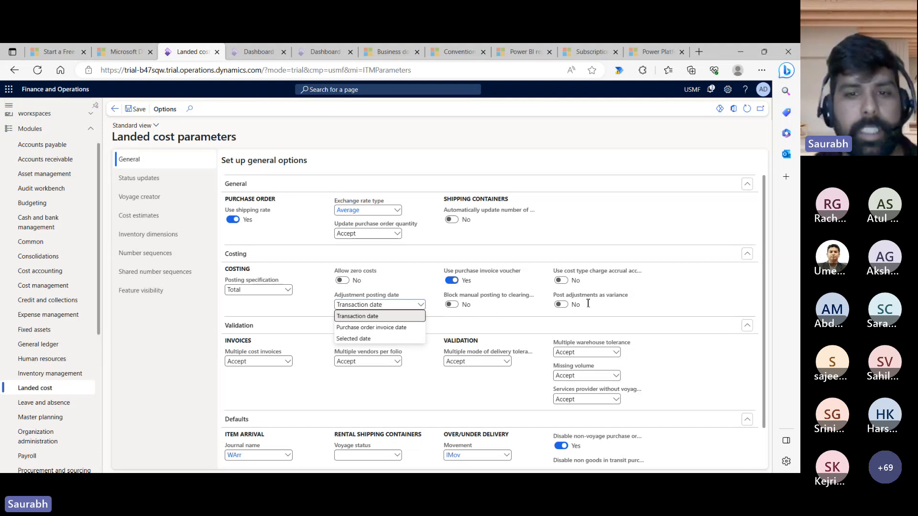
pyautogui.click(405, 383)
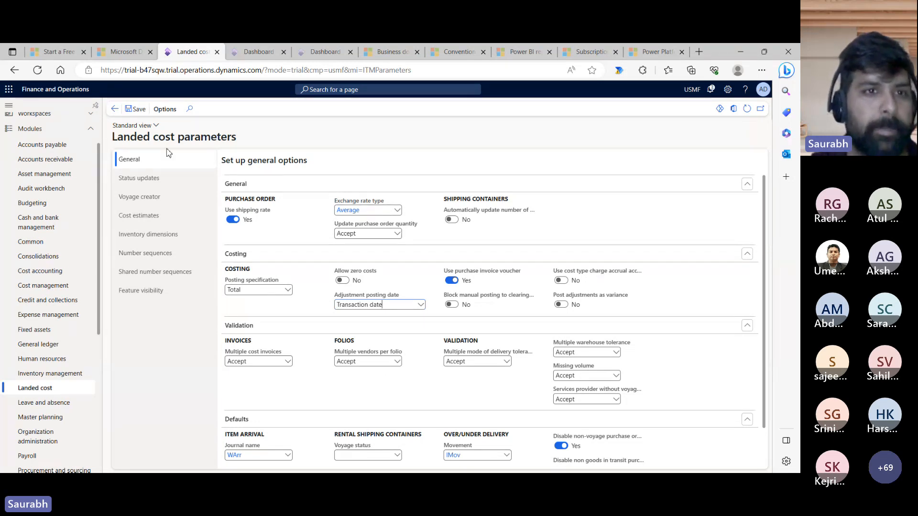
pyautogui.click(115, 108)
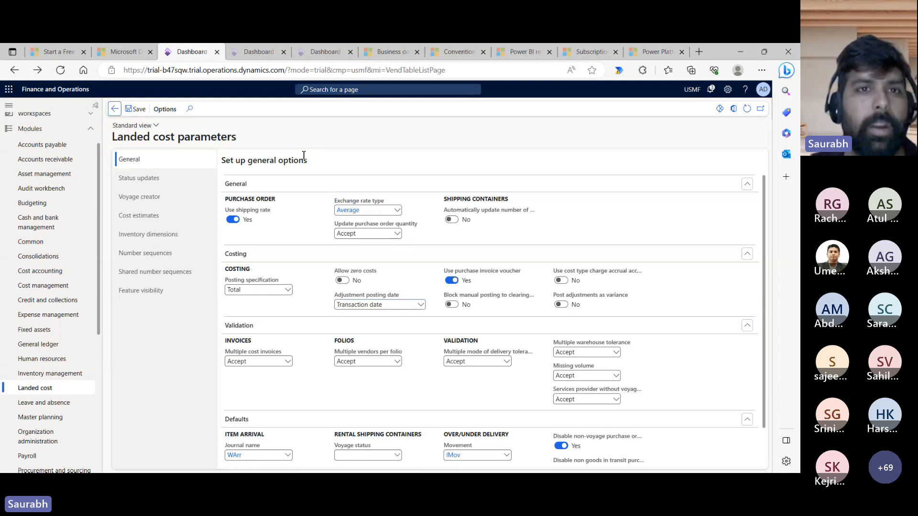
pyautogui.click(115, 109)
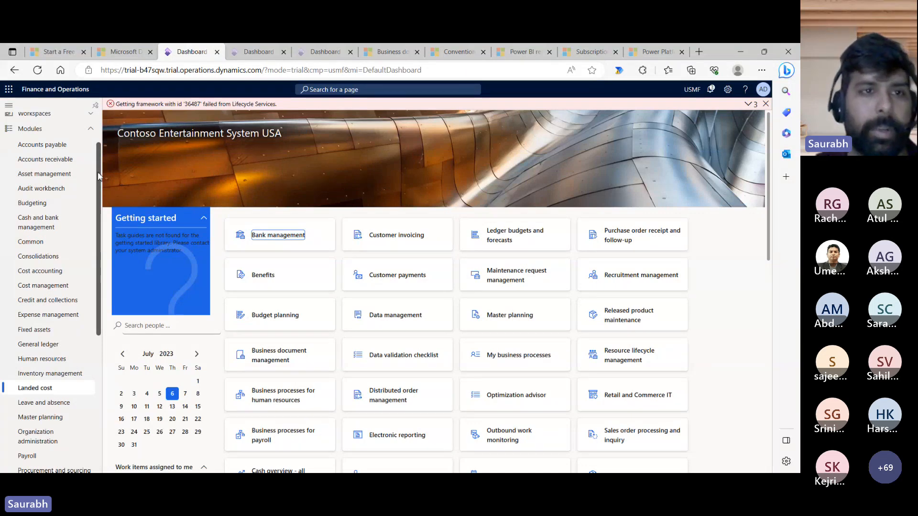
# - Create a new purchase order for vendor Acme Office Supplies with warehouse 11
pyautogui.click(73, 147)
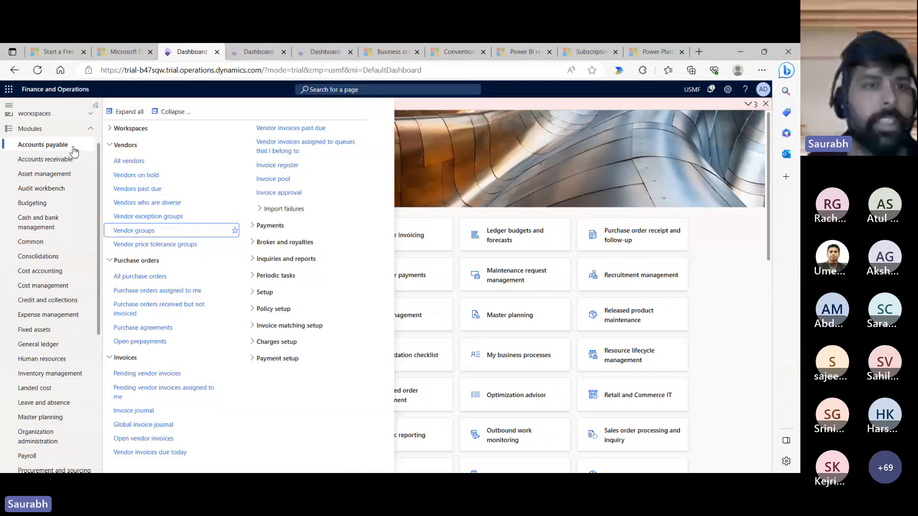
pyautogui.click(155, 278)
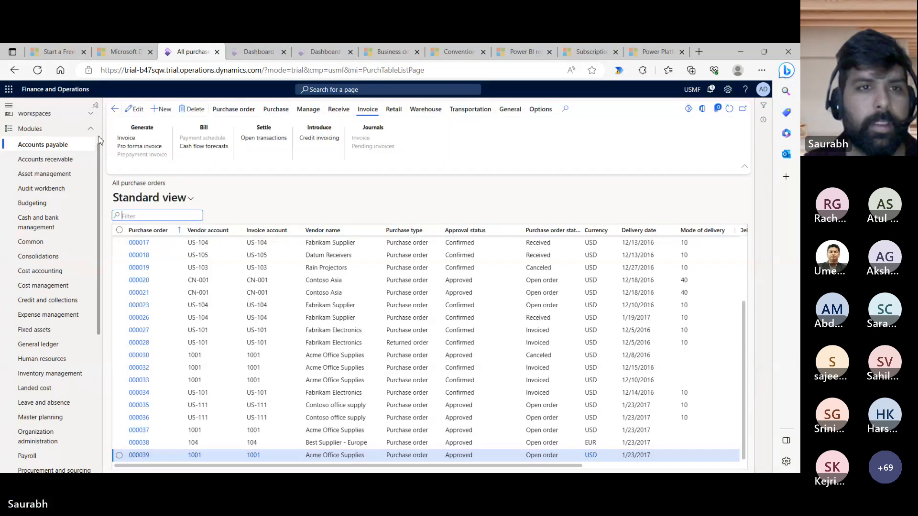
pyautogui.click(164, 110)
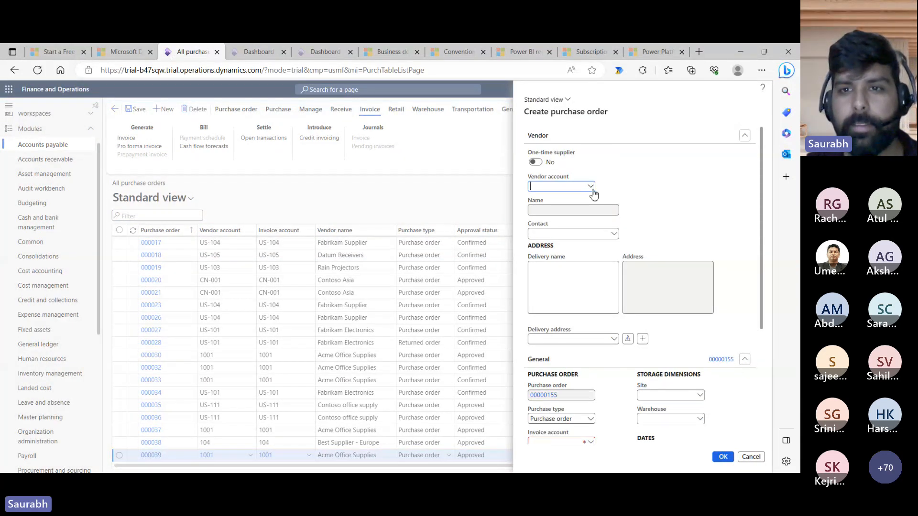
pyautogui.click(591, 188)
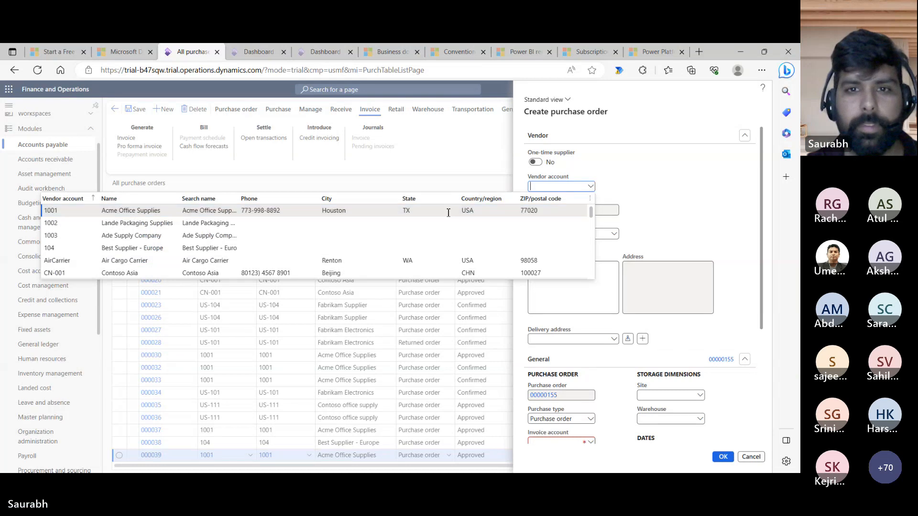
pyautogui.press('Return')
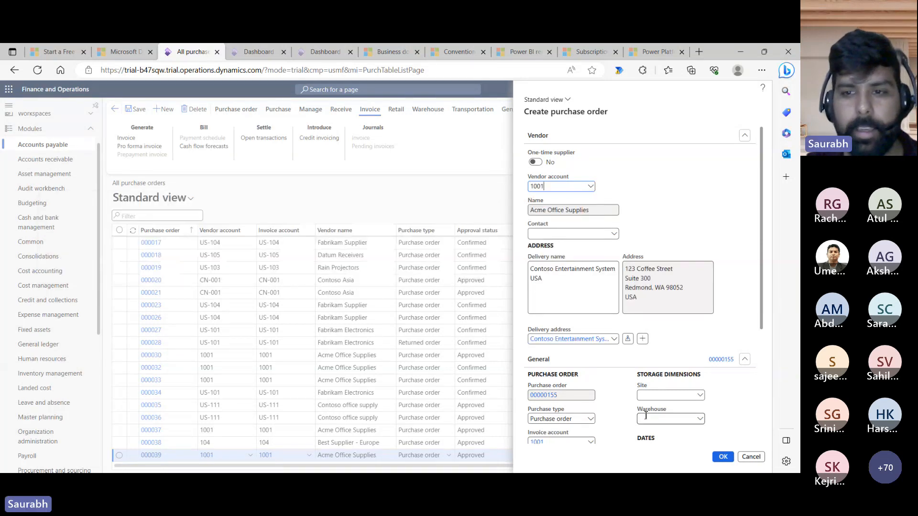
pyautogui.click(648, 418)
pyautogui.write('11')
pyautogui.press('Tab')
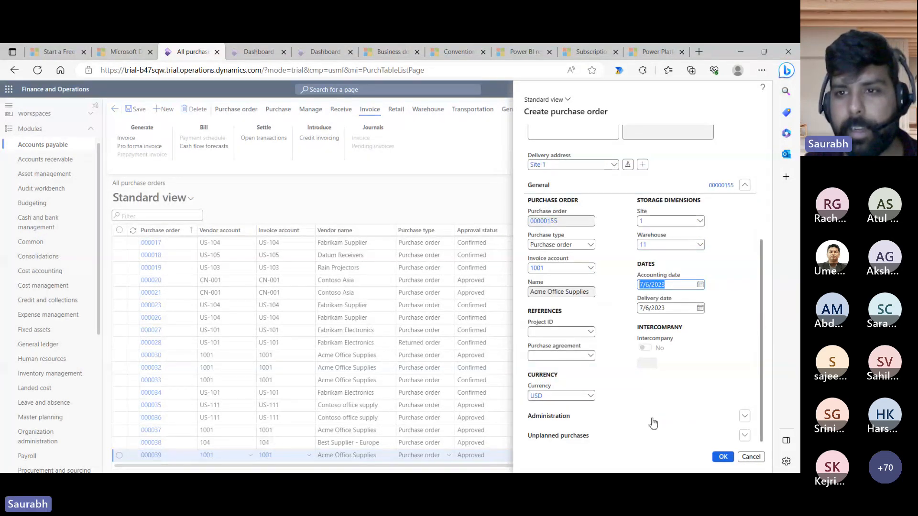
pyautogui.click(721, 458)
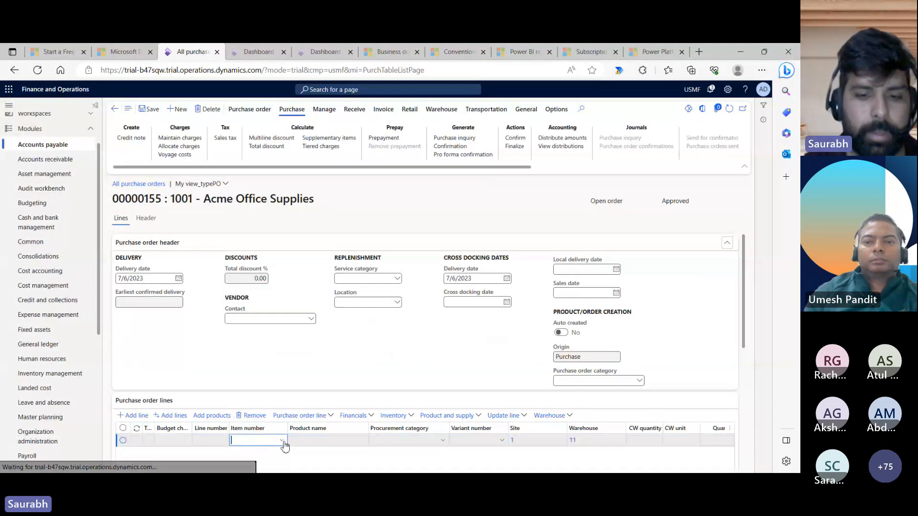
# - Add an Import001 line at unit price 1,000.00 and save purchase order 00000155
pyautogui.write('im')
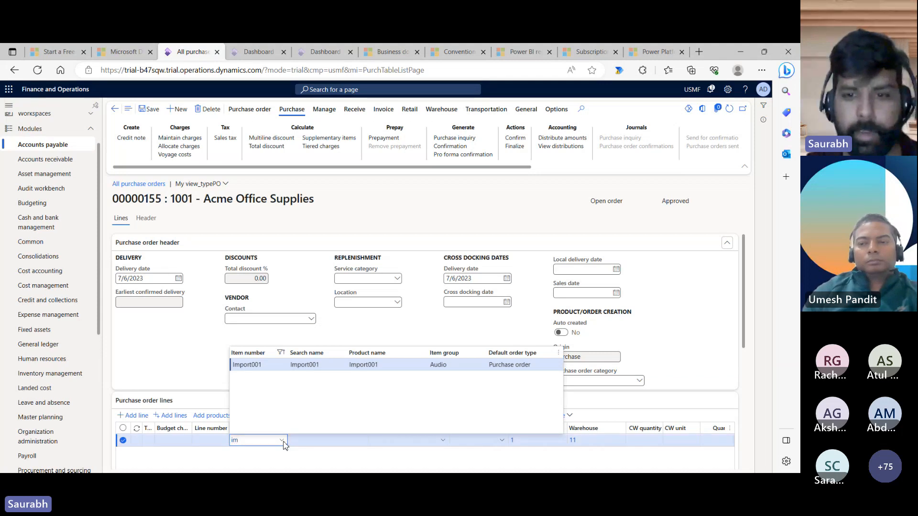
pyautogui.press('Return')
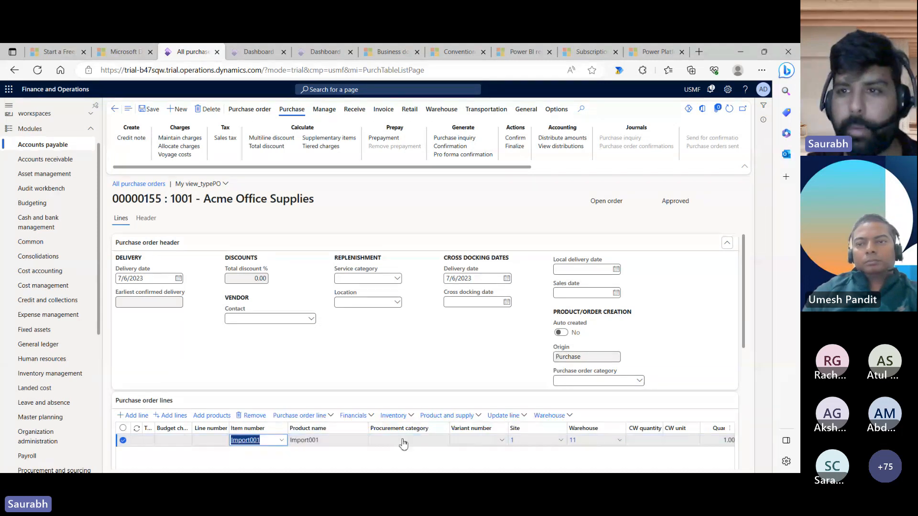
pyautogui.click(728, 246)
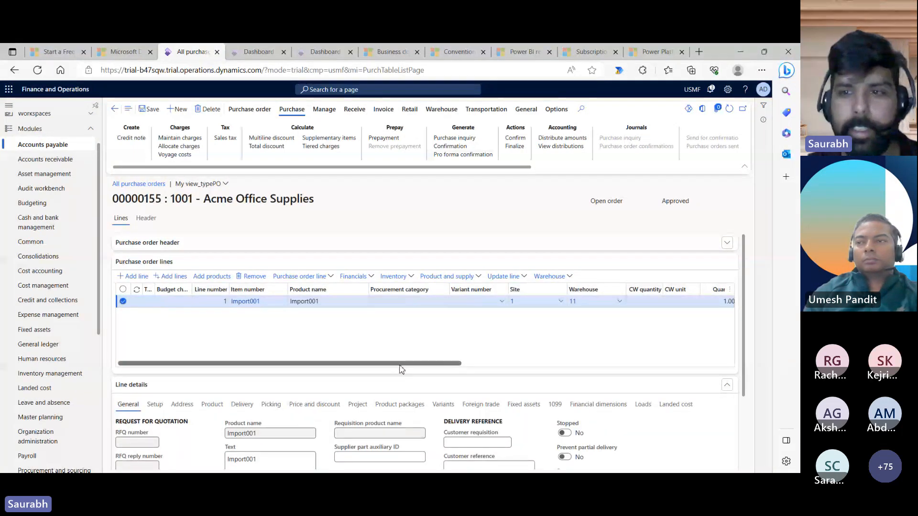
pyautogui.moveTo(402, 364); pyautogui.dragTo(553, 368)
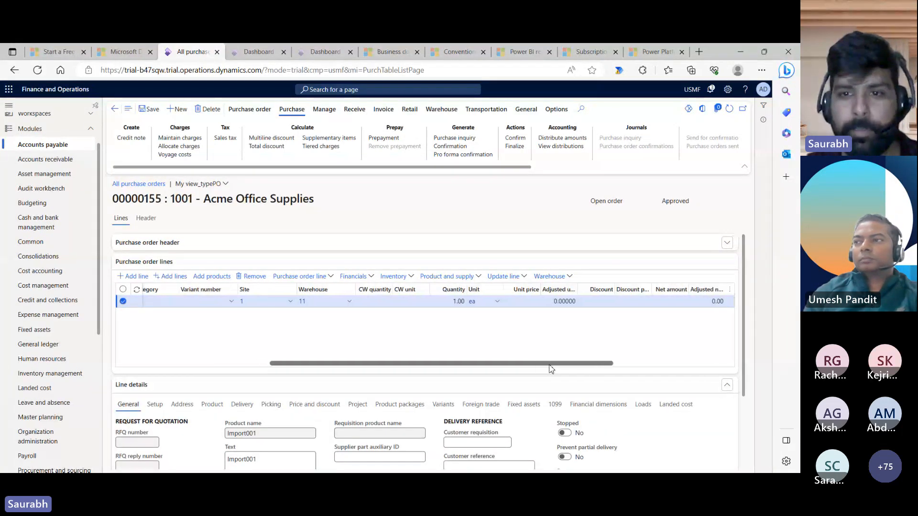
pyautogui.click(522, 302)
pyautogui.write('1000')
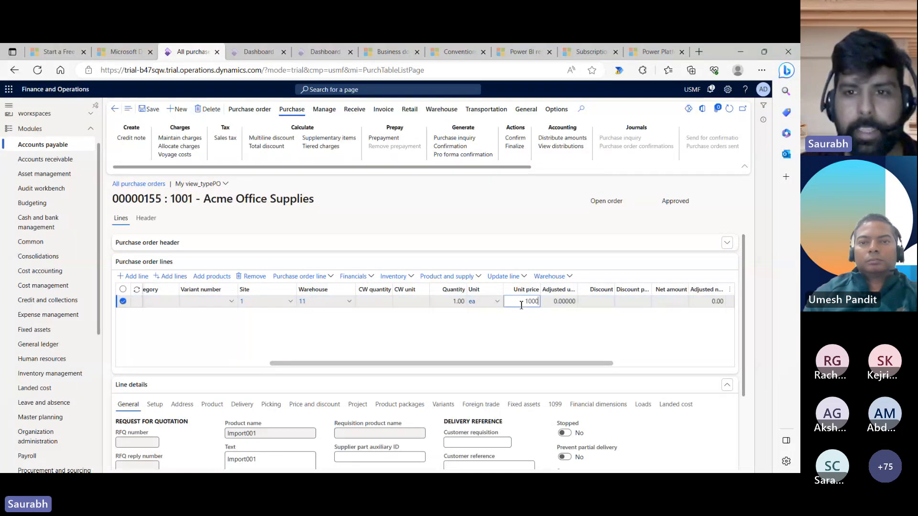
pyautogui.click(515, 331)
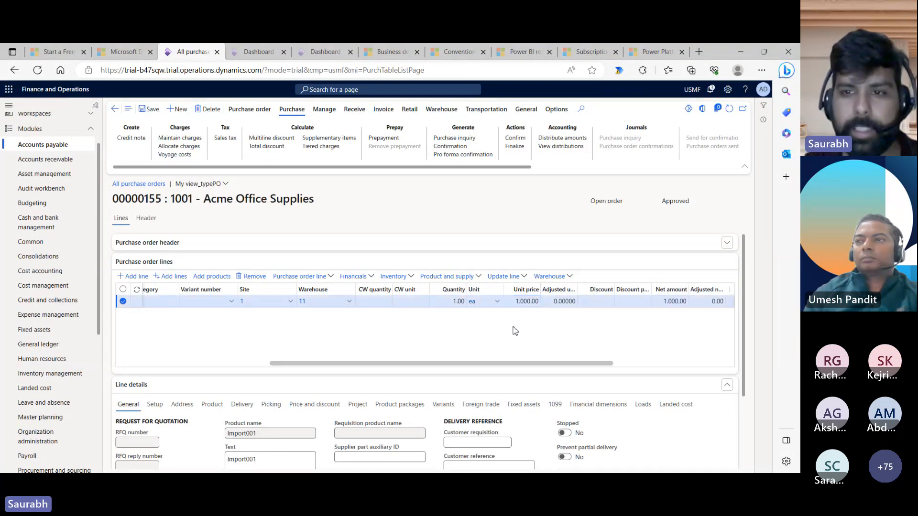
pyautogui.click(148, 112)
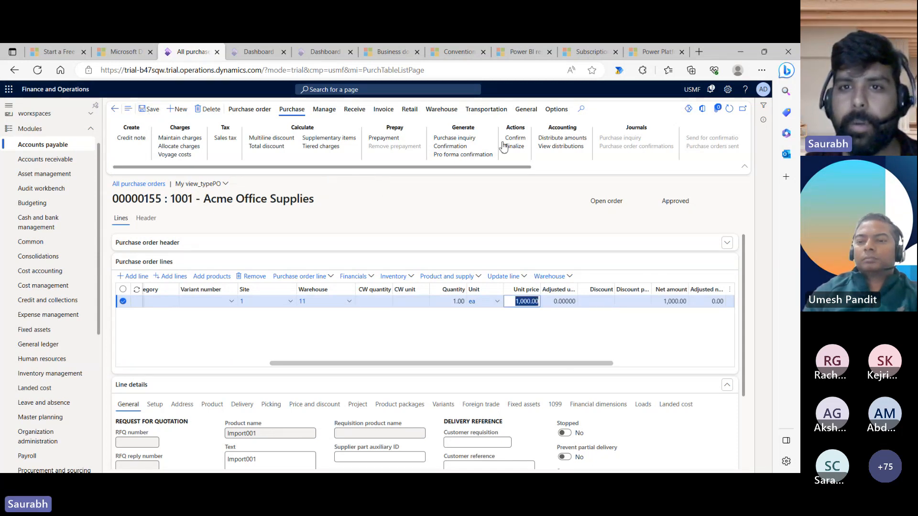
# - Confirm order 00000155, verify its line's Landed cost Voyage field is empty, then return to the dashboard
pyautogui.click(521, 140)
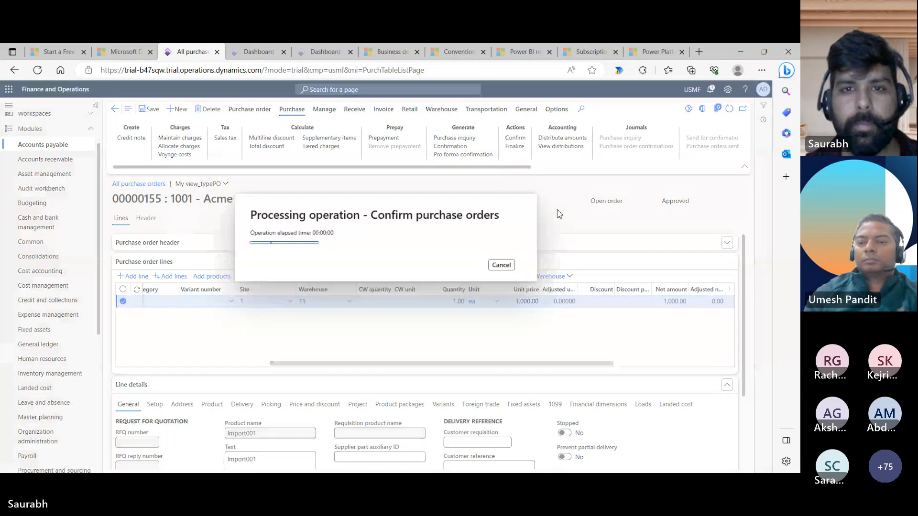
pyautogui.click(254, 53)
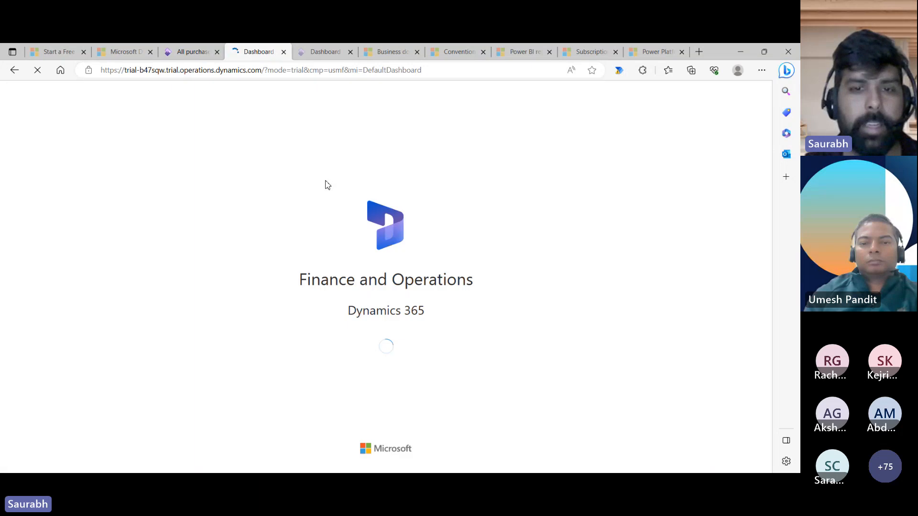
pyautogui.click(192, 52)
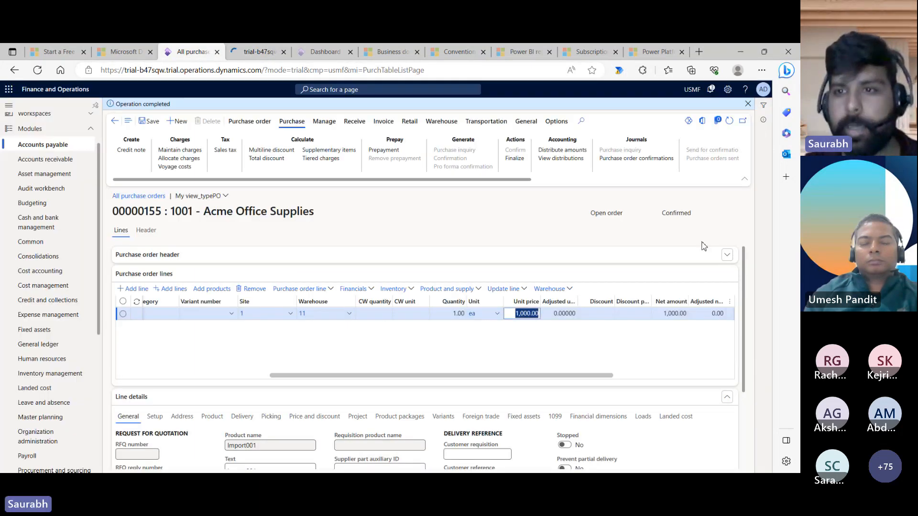
pyautogui.moveTo(743, 283); pyautogui.dragTo(745, 354)
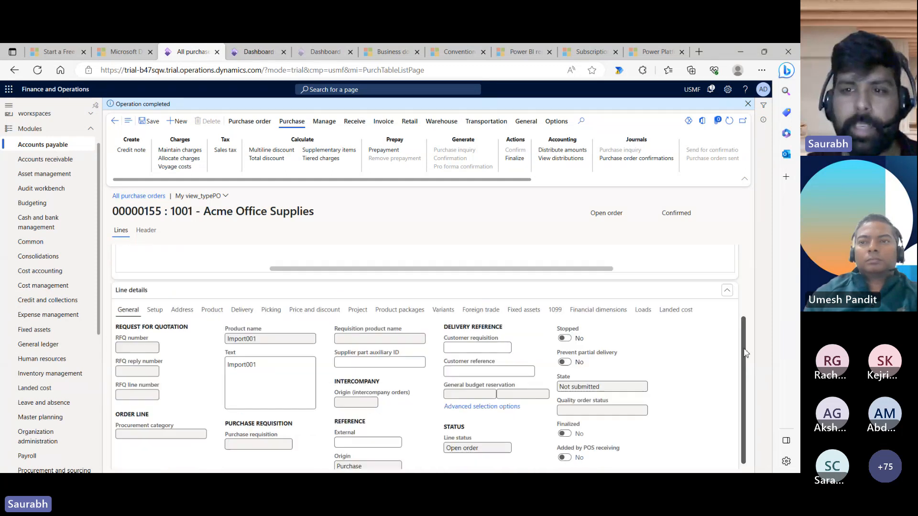
pyautogui.click(669, 311)
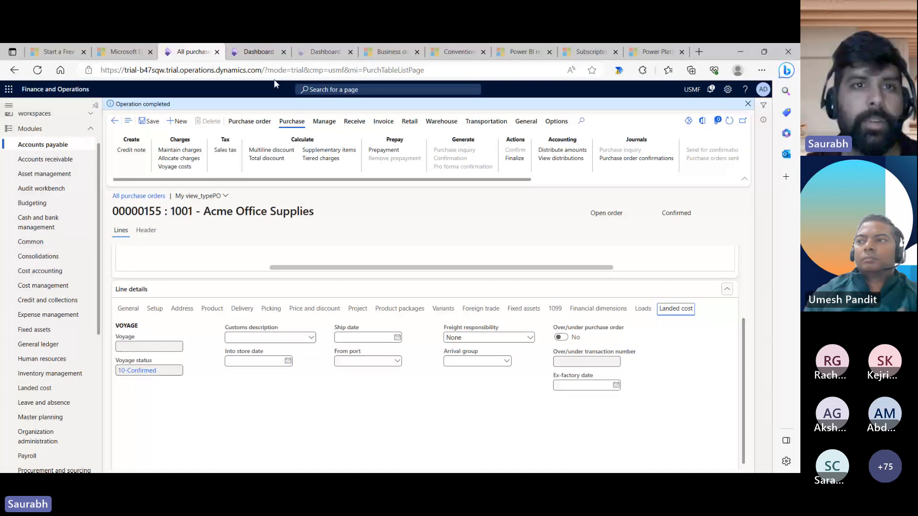
pyautogui.click(253, 52)
# - Dismiss the welcome tips and start a new voyage from Landed cost > Voyages > All voyages
pyautogui.click(383, 312)
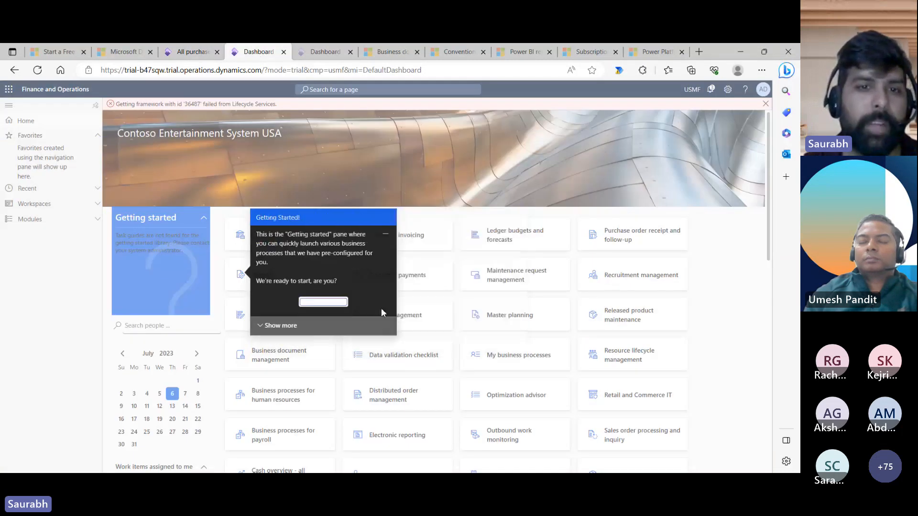
pyautogui.click(306, 293)
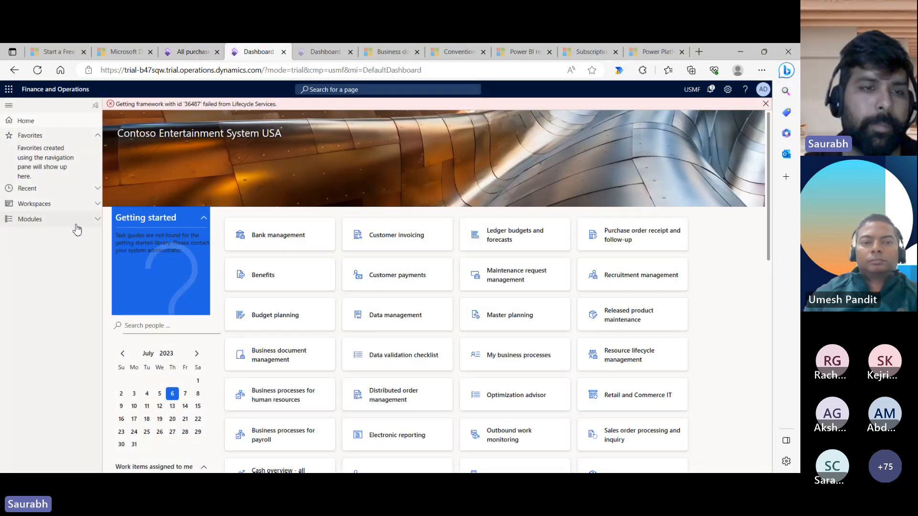
pyautogui.click(75, 224)
pyautogui.scroll(-5, 97, 342)
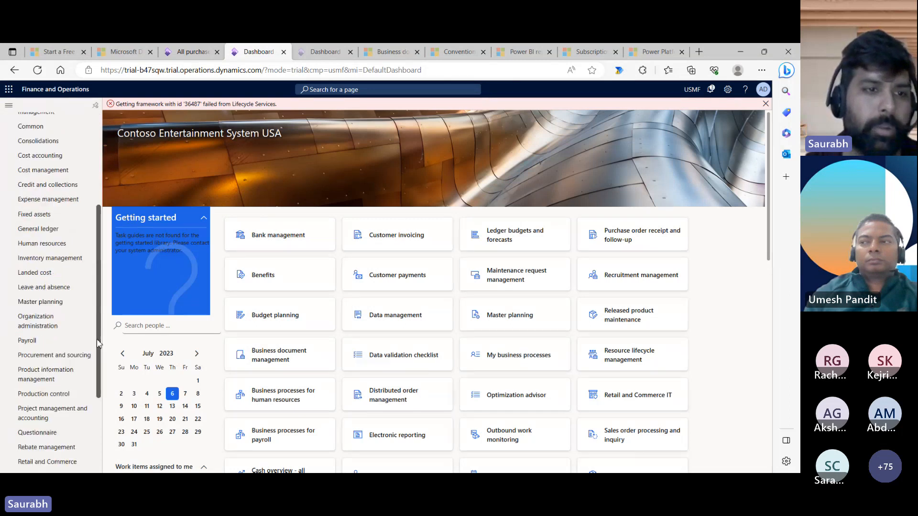
pyautogui.scroll(-2, 87, 343)
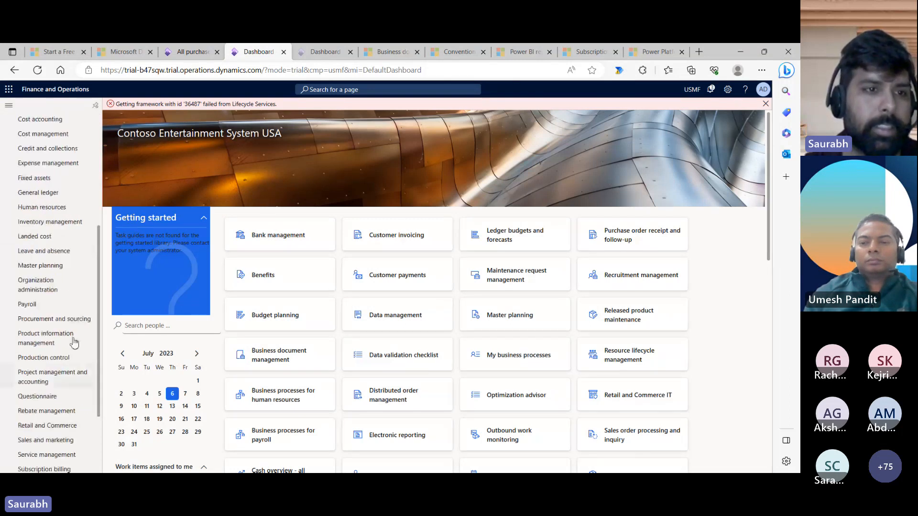
pyautogui.click(55, 239)
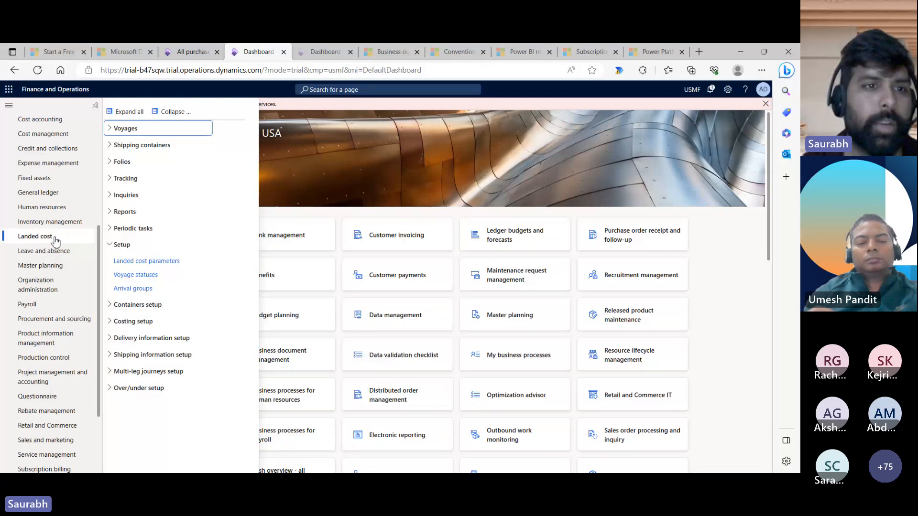
pyautogui.click(125, 128)
pyautogui.click(130, 149)
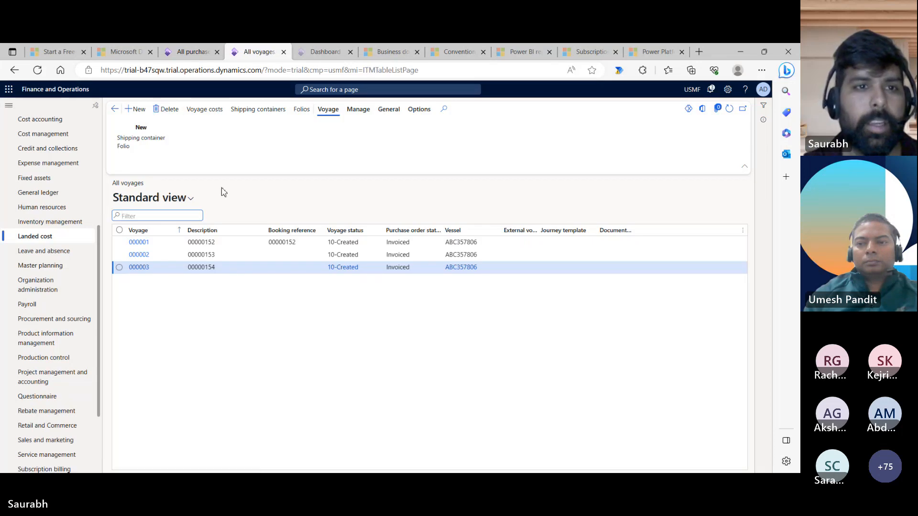
pyautogui.click(138, 113)
# - Copy order number 00000155 from the purchase order tab for the new voyage
pyautogui.click(192, 53)
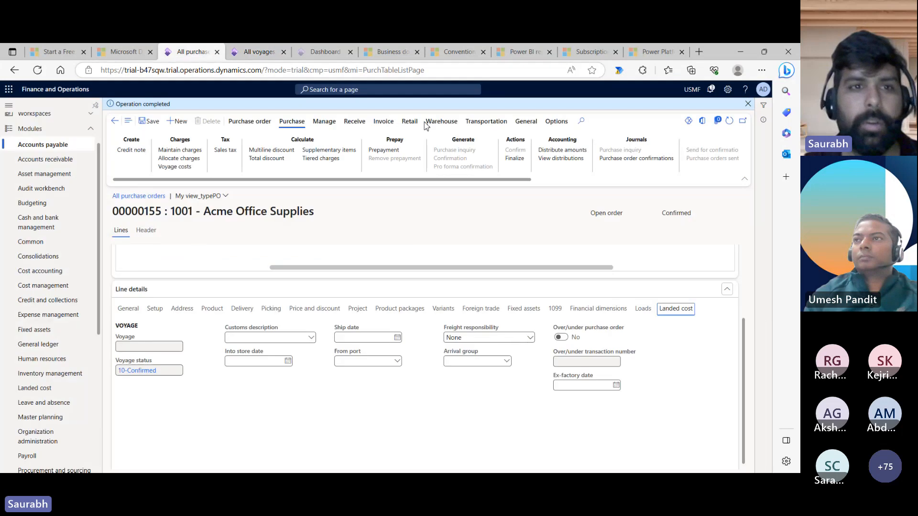
pyautogui.moveTo(162, 212); pyautogui.dragTo(111, 216)
pyautogui.hotkey('ctrl', 'c')
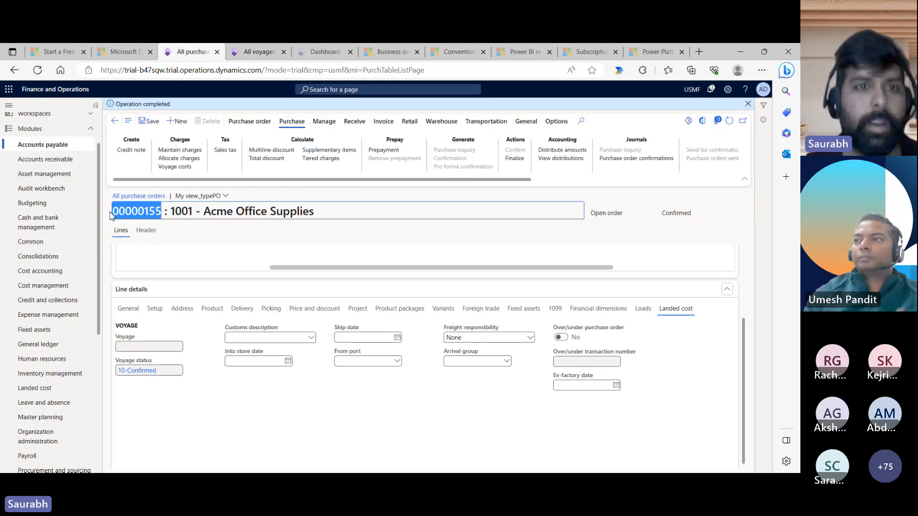
pyautogui.click(259, 52)
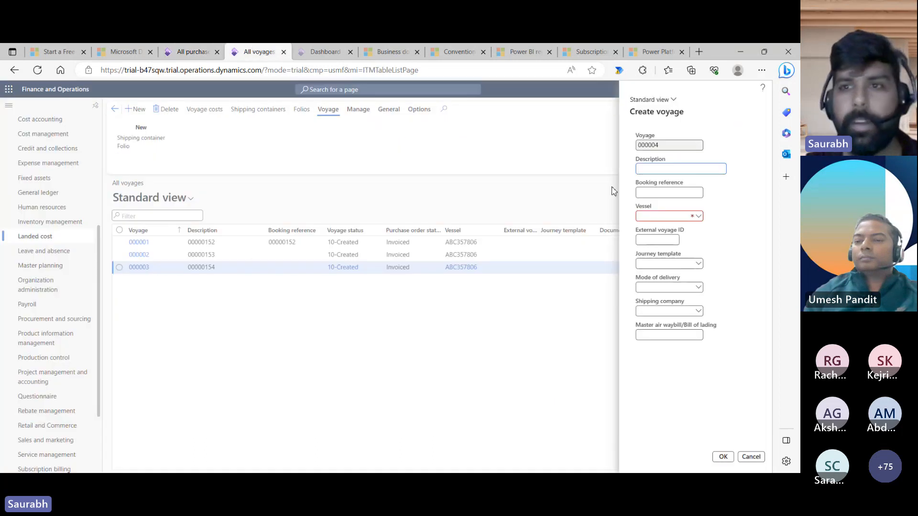
# - Create the voyage with description and booking reference 00000155, vessel ABC357806 and shipping company ParcelCarrier
pyautogui.click(653, 168)
pyautogui.hotkey('ctrl', 'v')
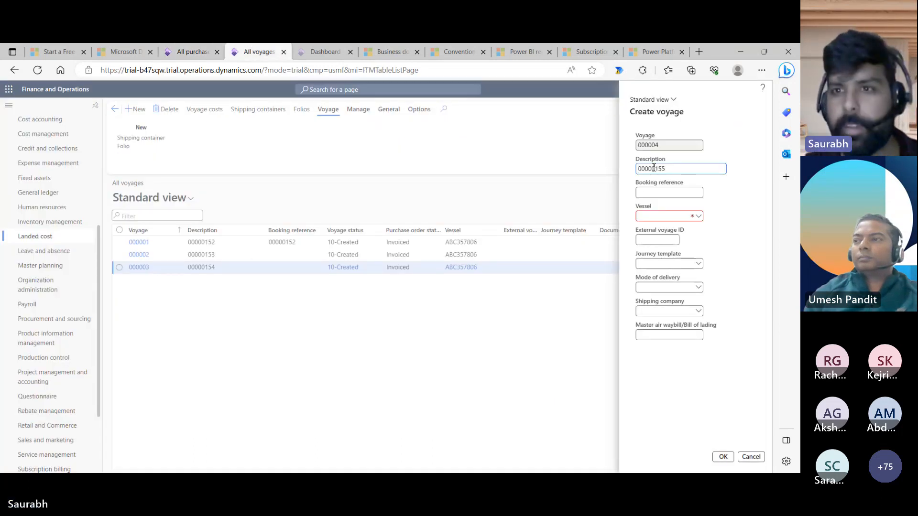
pyautogui.click(666, 192)
pyautogui.hotkey('ctrl', 'v')
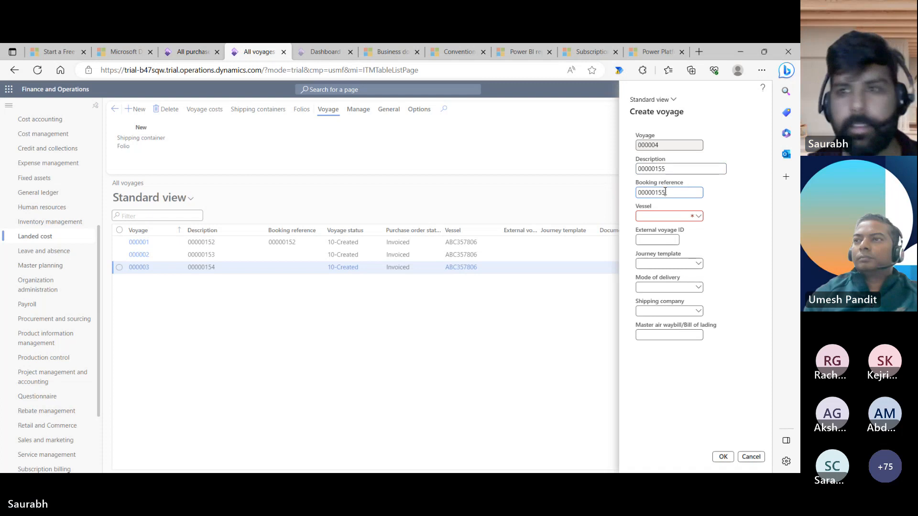
pyautogui.click(701, 218)
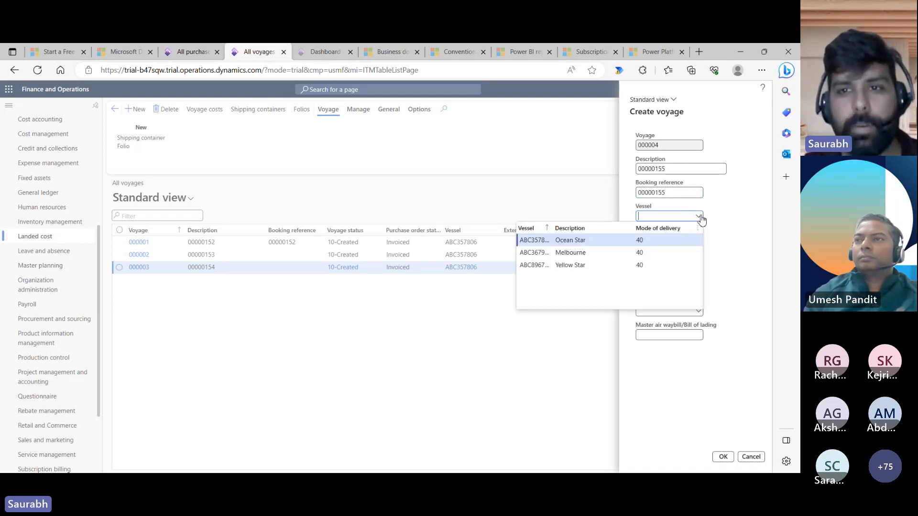
pyautogui.click(594, 241)
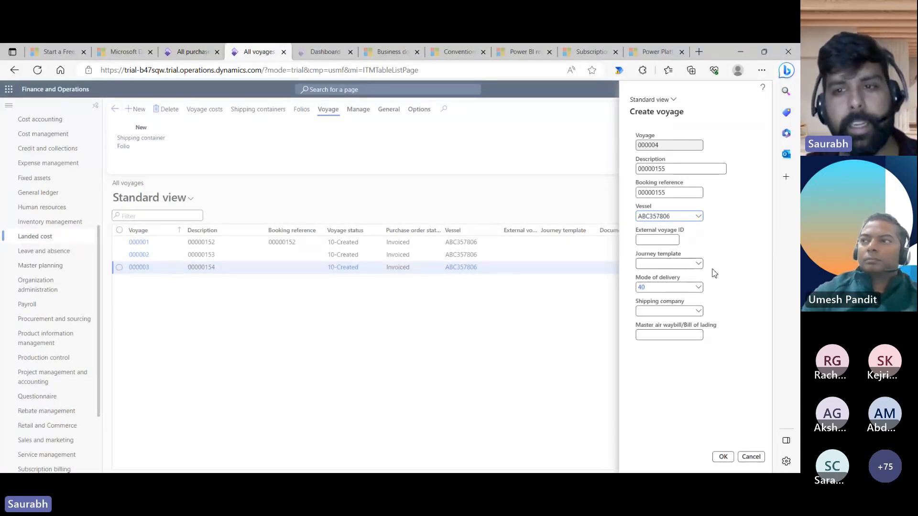
pyautogui.click(699, 312)
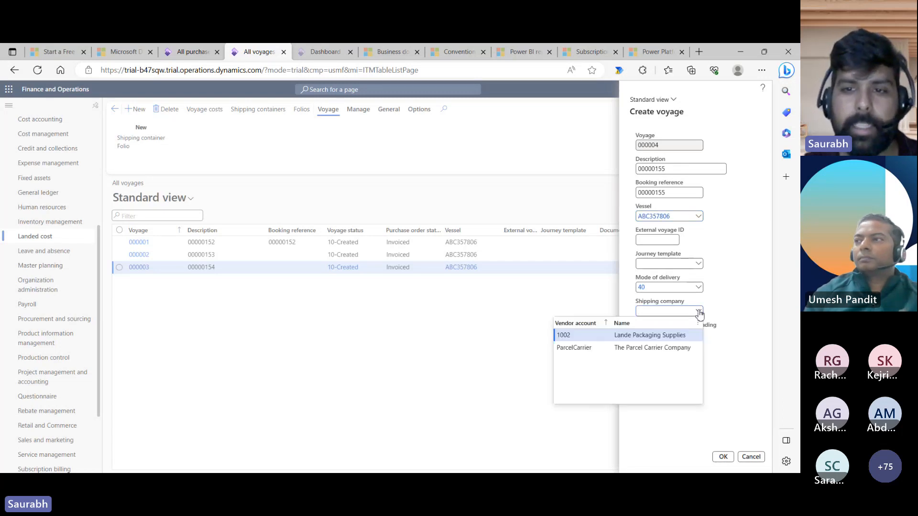
pyautogui.click(645, 349)
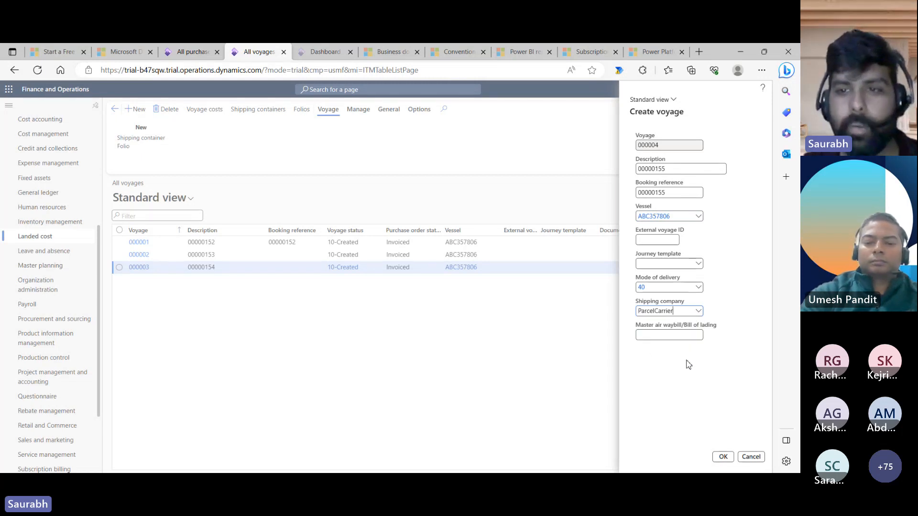
pyautogui.click(724, 458)
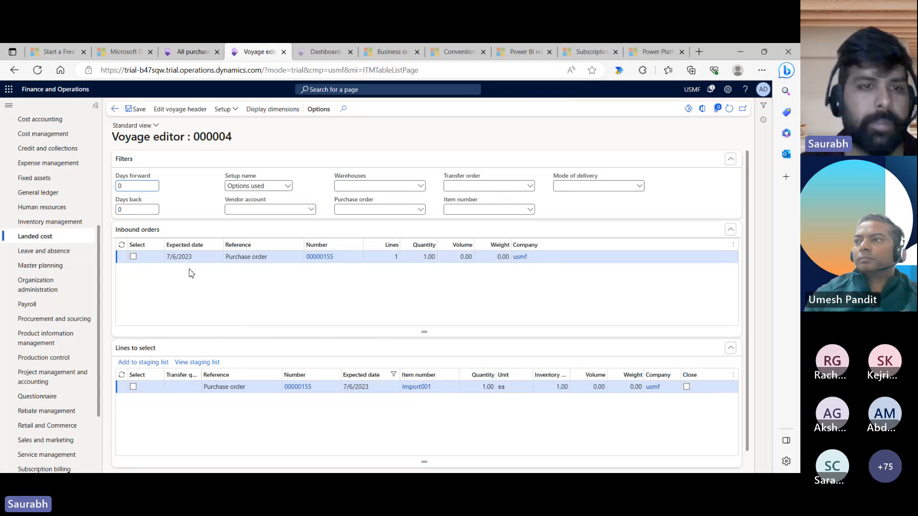
# - Stage order 00000155's Import001 line on voyage 000004 and add it to a new shipping container
pyautogui.click(133, 257)
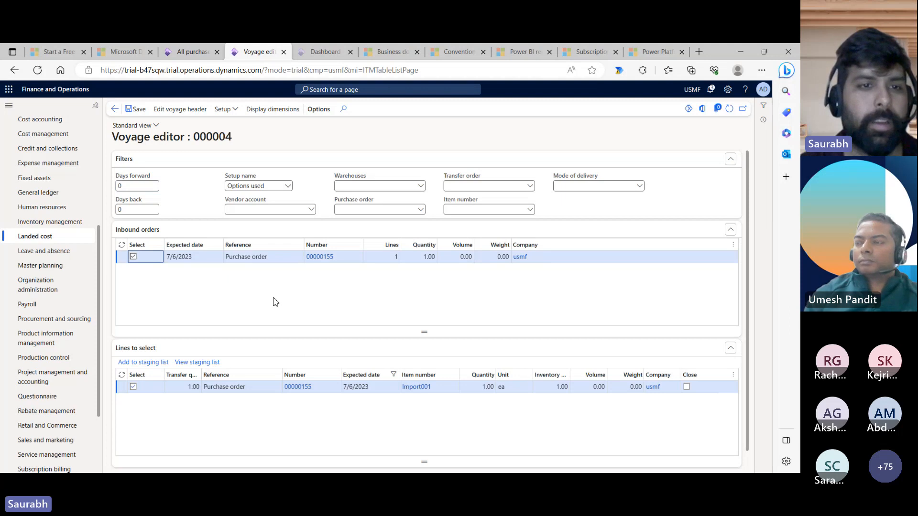
pyautogui.click(226, 390)
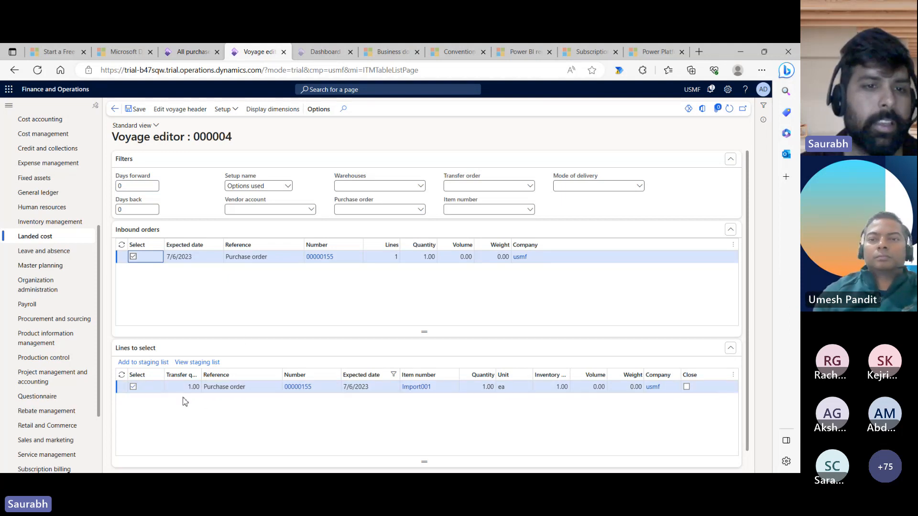
pyautogui.click(143, 365)
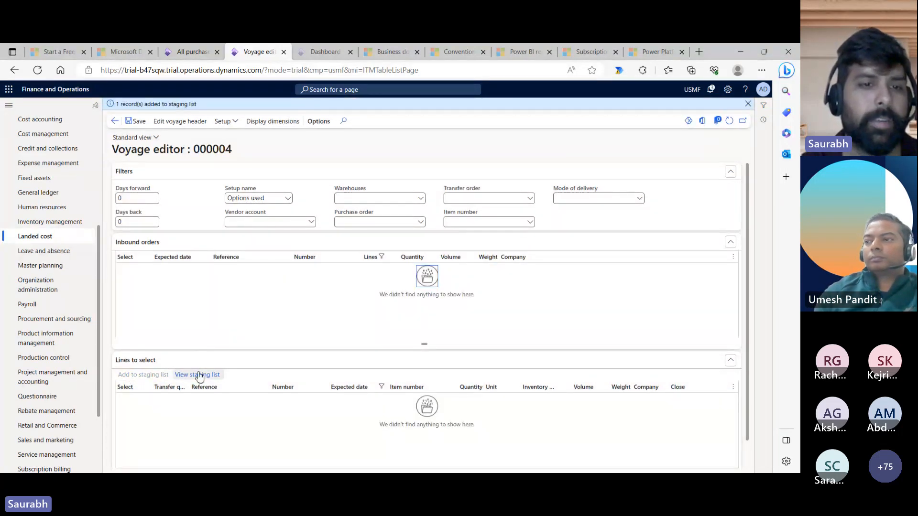
pyautogui.click(200, 376)
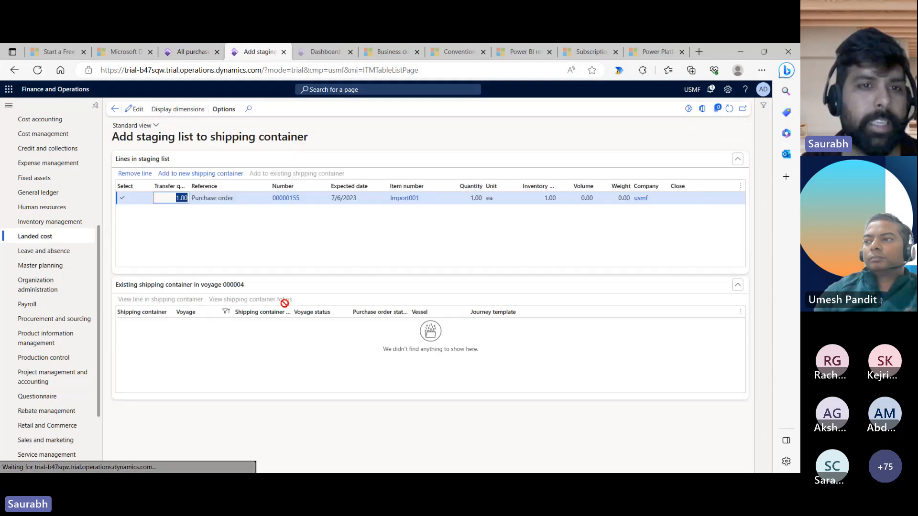
pyautogui.click(197, 176)
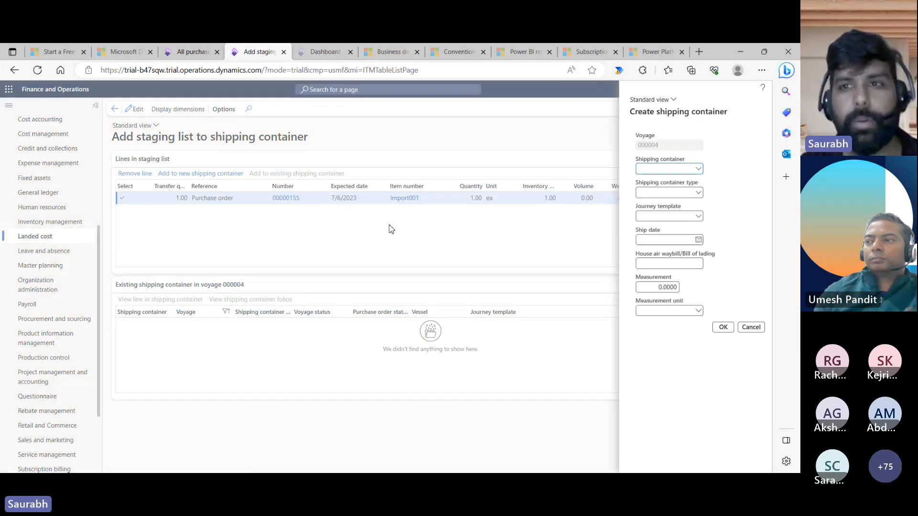
# - Put the Import001 line in container ECMU4657496 with a measurement in kgs
pyautogui.click(698, 169)
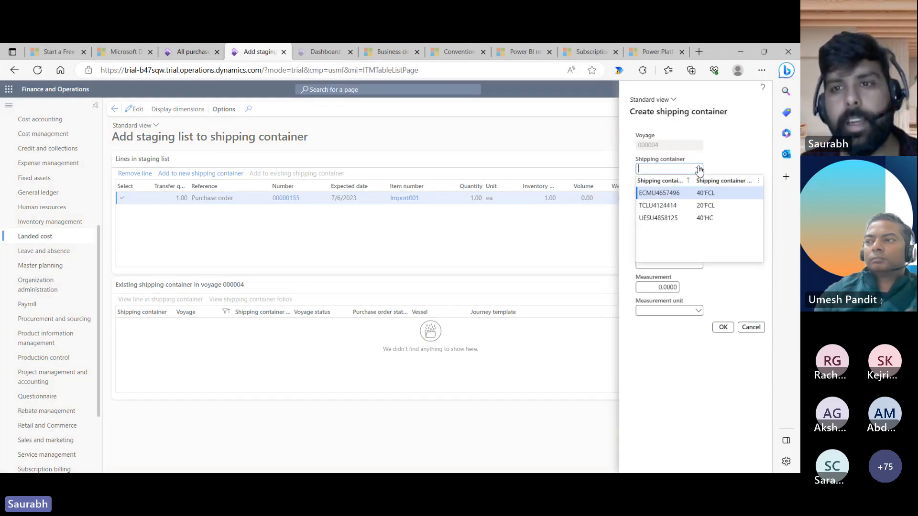
pyautogui.click(679, 193)
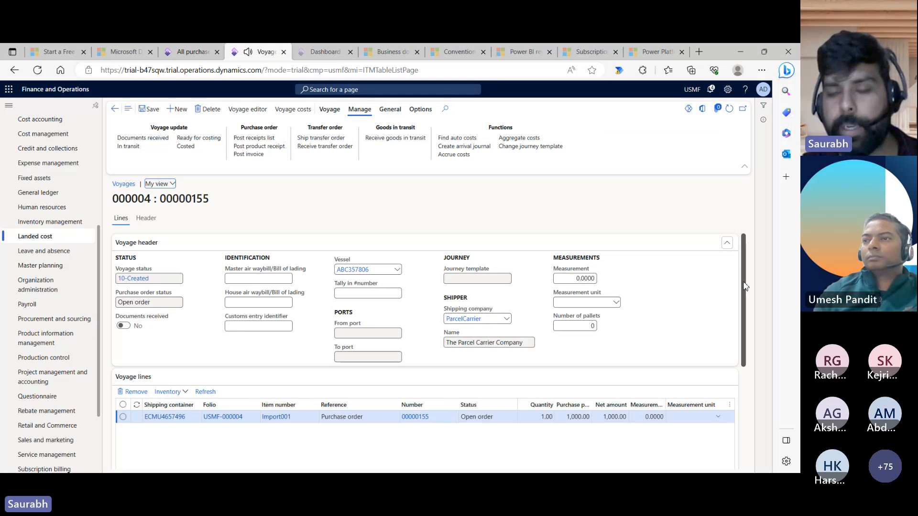
pyautogui.scroll(-1, 745, 308)
pyautogui.scroll(-1, 744, 308)
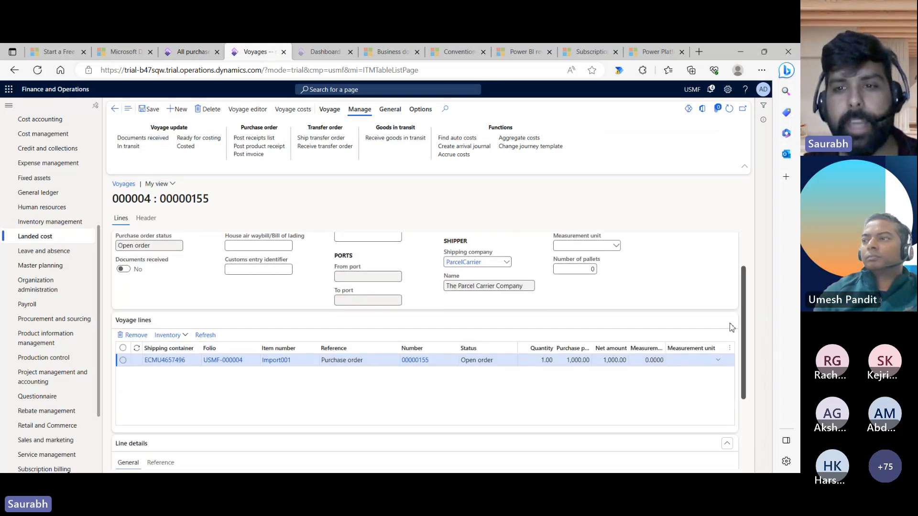
pyautogui.click(638, 360)
pyautogui.write('2')
pyautogui.click(686, 363)
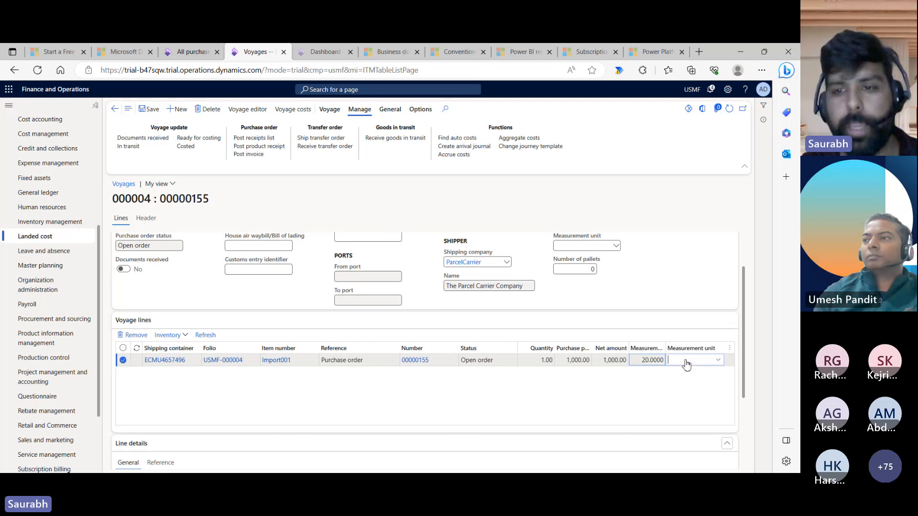
pyautogui.write('k')
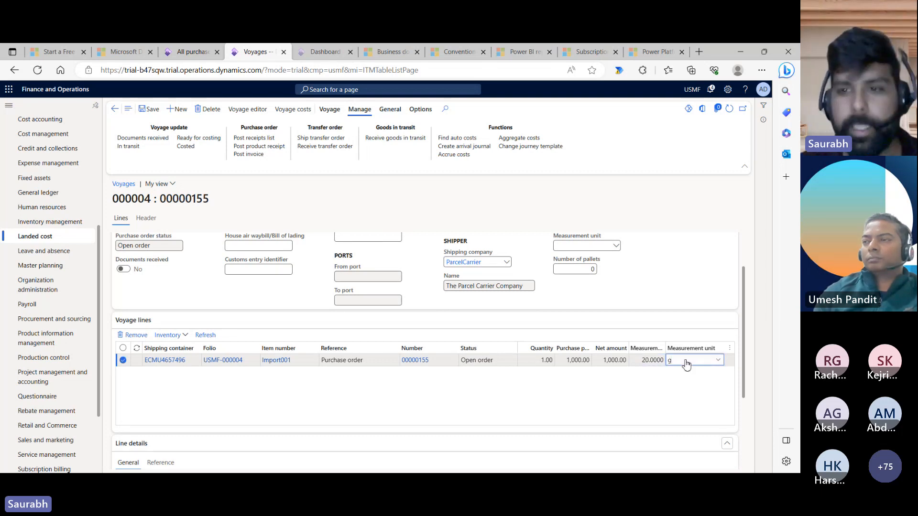
pyautogui.write('g')
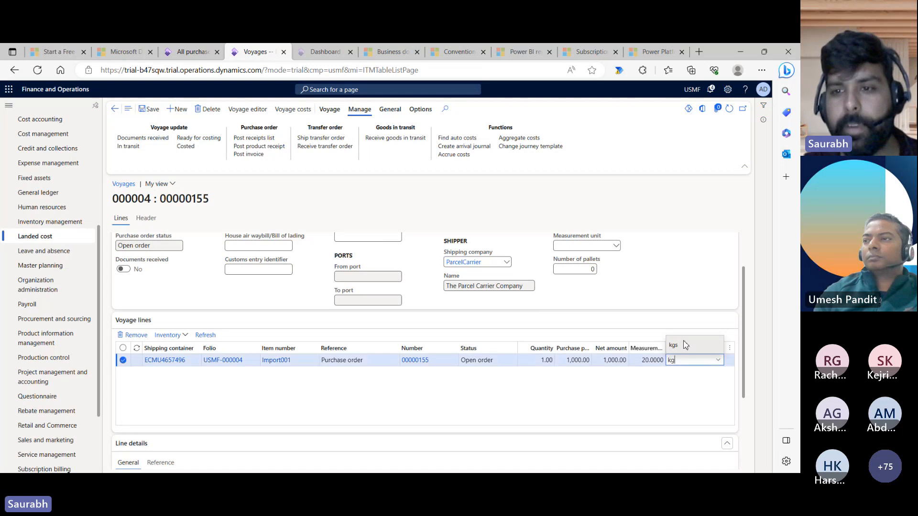
pyautogui.click(685, 346)
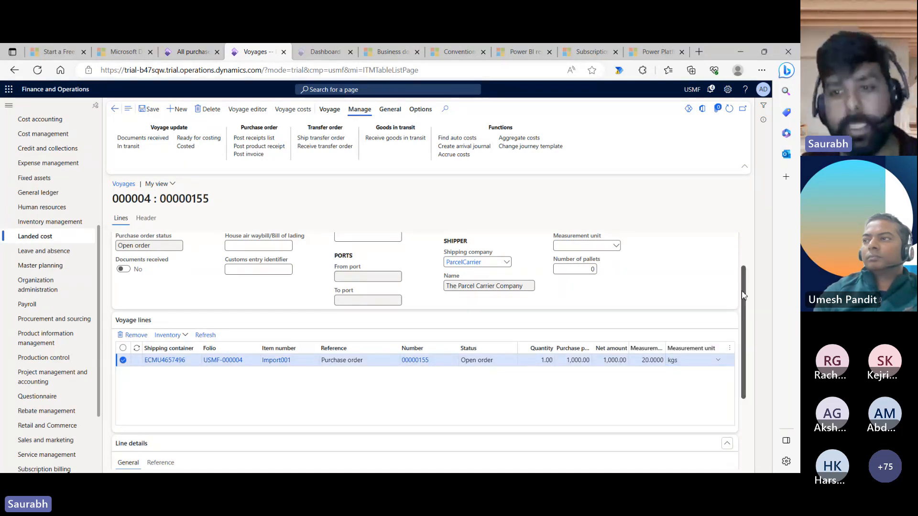
# - Set the voyage header measurement unit to kgs and save voyage 000004
pyautogui.scroll(2, 743, 295)
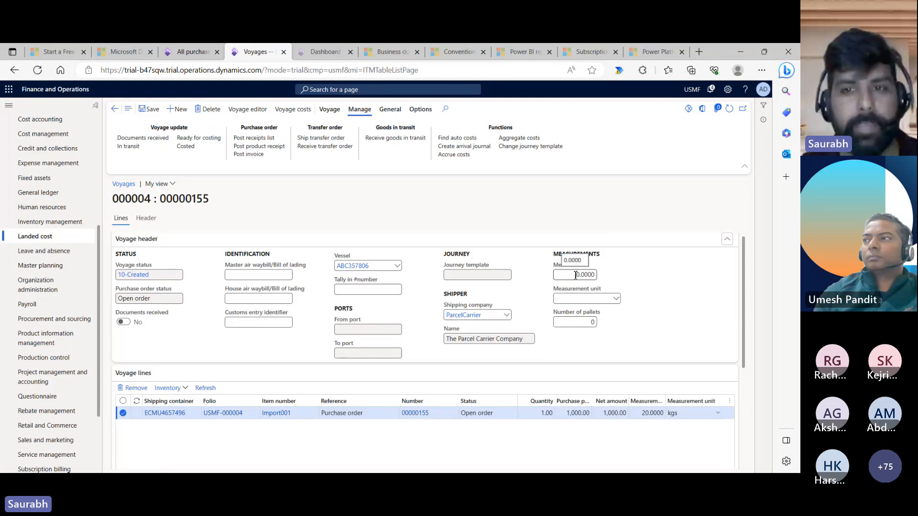
pyautogui.click(586, 298)
pyautogui.write('k')
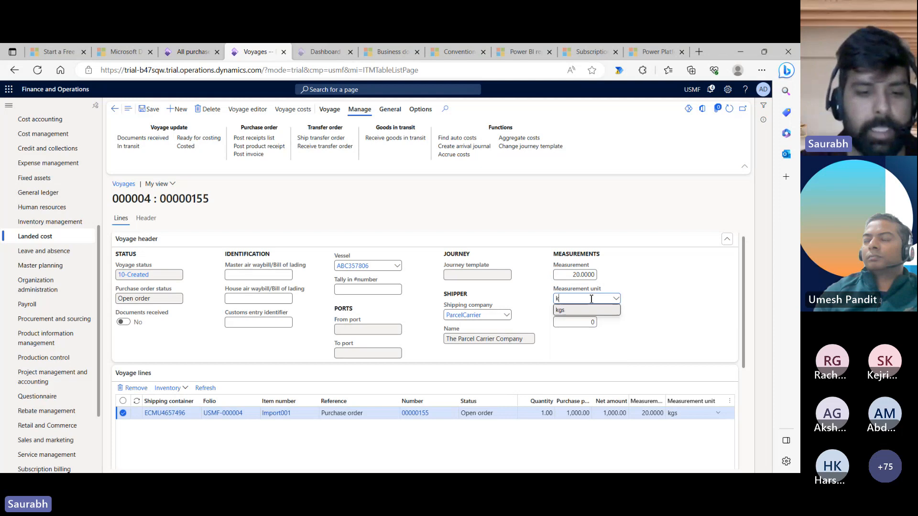
pyautogui.write('g')
pyautogui.click(583, 310)
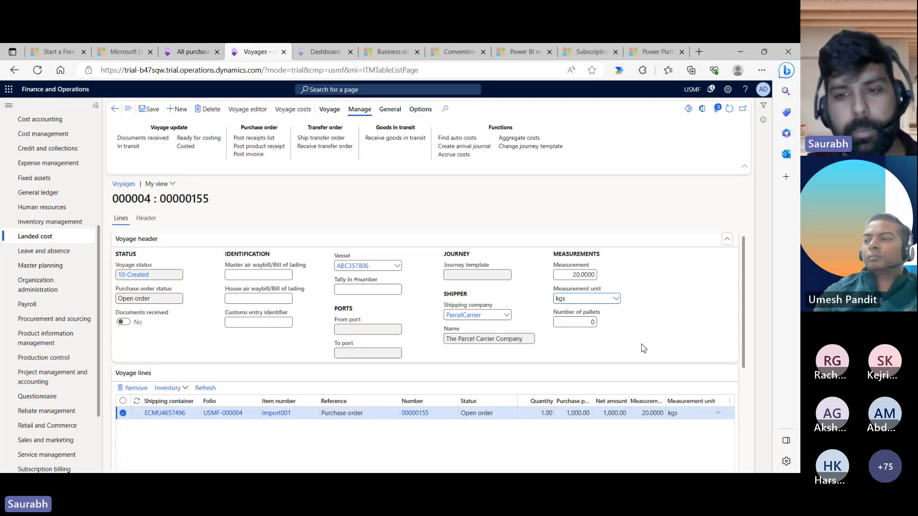
pyautogui.click(149, 113)
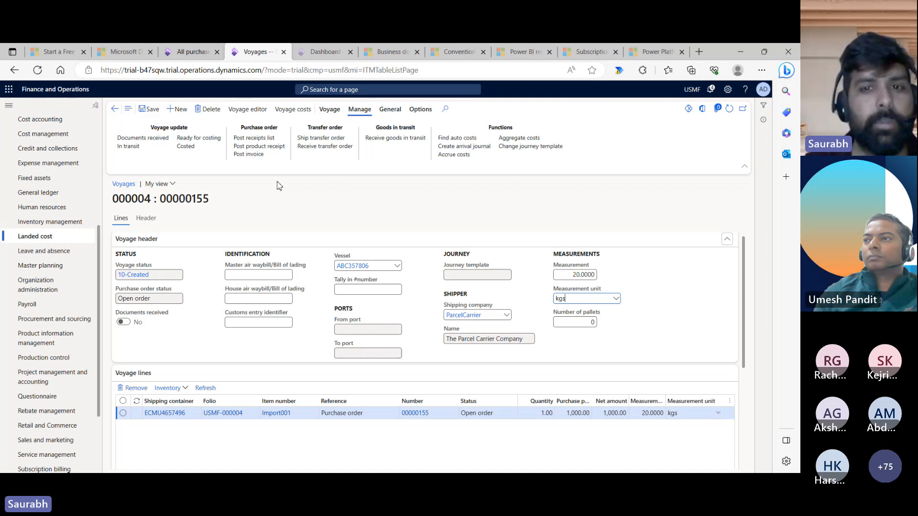
# - Refresh order 00000155 to confirm its Voyage field shows 000004, then go back to the voyage
pyautogui.click(199, 53)
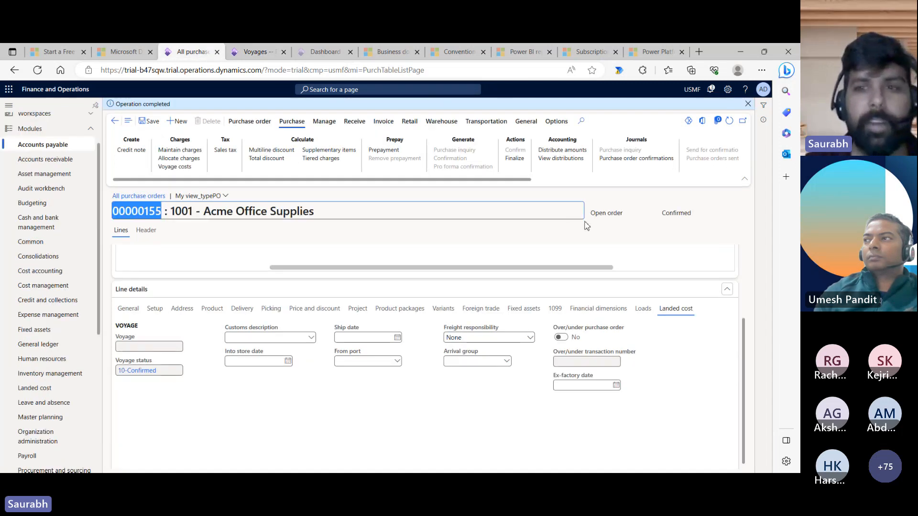
pyautogui.click(729, 122)
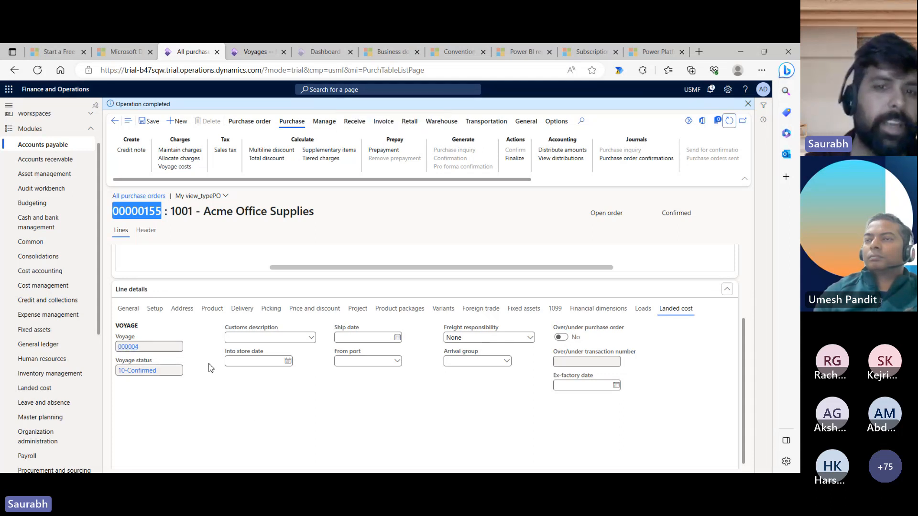
pyautogui.click(256, 51)
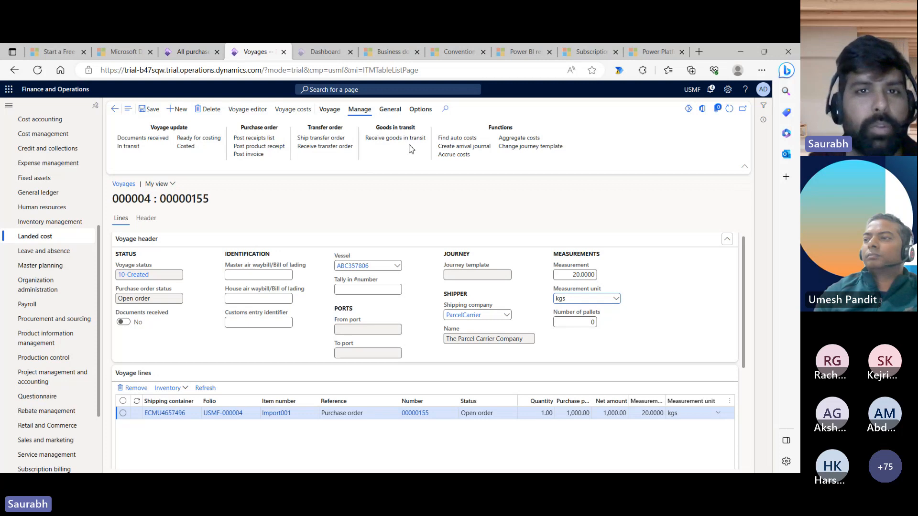
# - Review voyage 000004's estimated costs: Freight 100, Fuel 20, Insurance 100, LocalTrans 10 USD
pyautogui.click(389, 109)
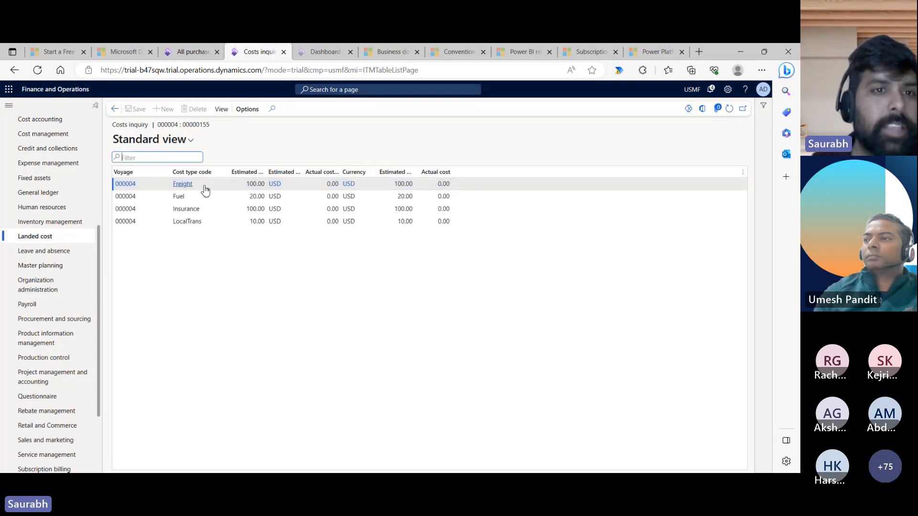
pyautogui.click(253, 185)
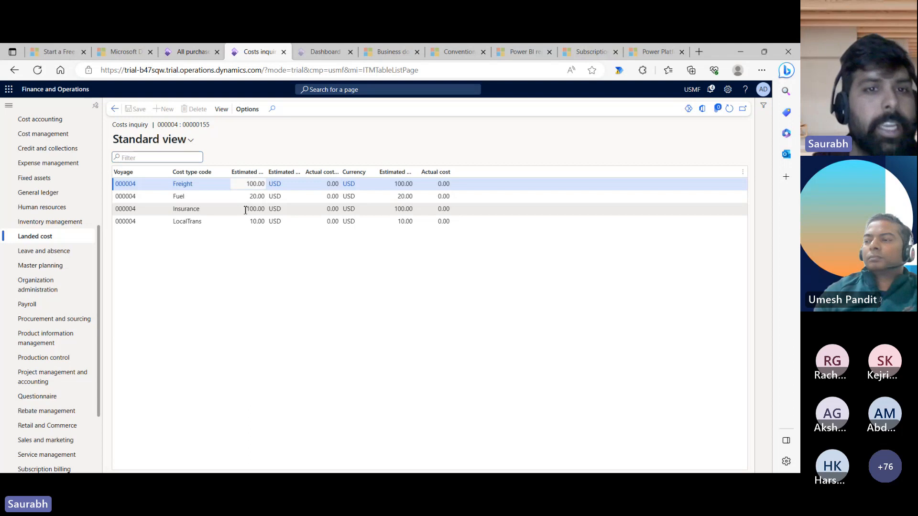
pyautogui.click(245, 209)
pyautogui.click(247, 221)
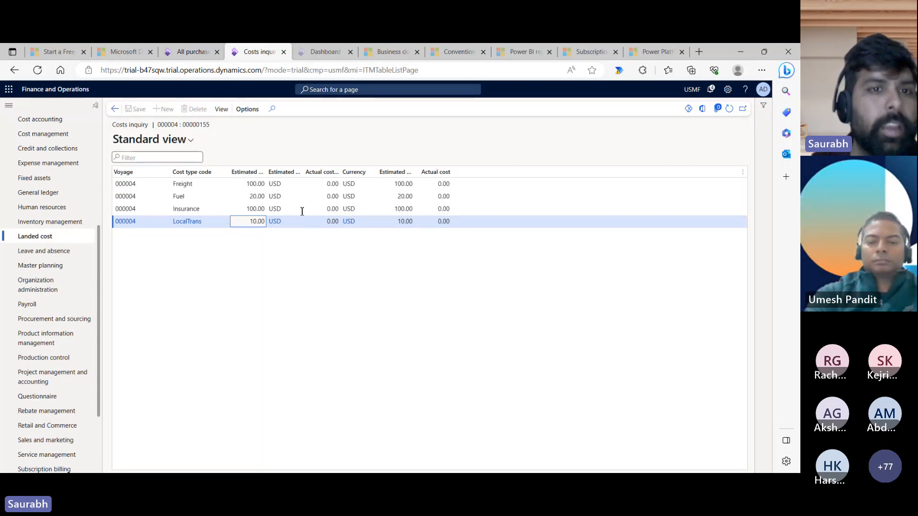
pyautogui.click(222, 112)
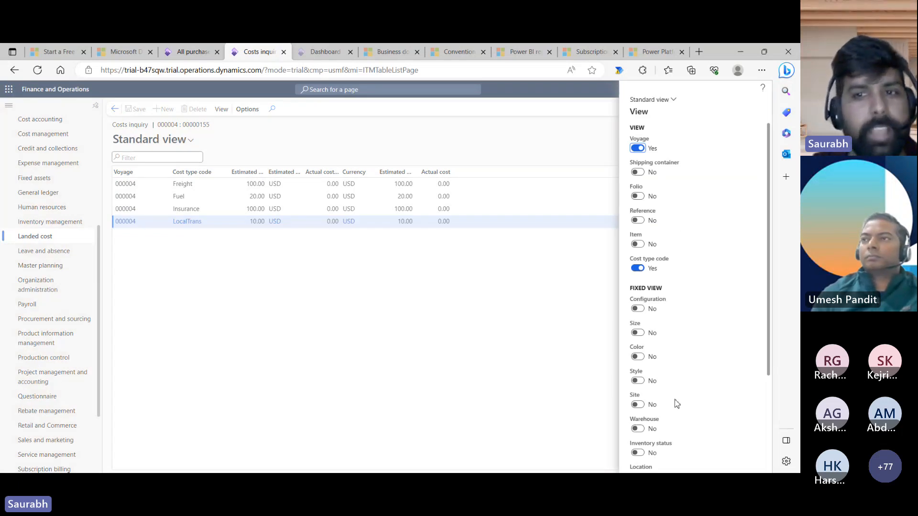
pyautogui.moveTo(769, 329); pyautogui.dragTo(769, 441)
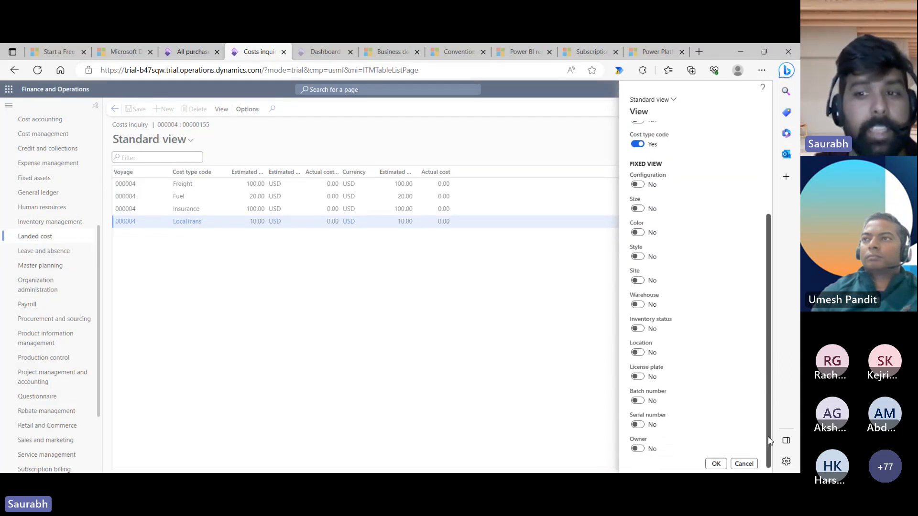
pyautogui.click(713, 466)
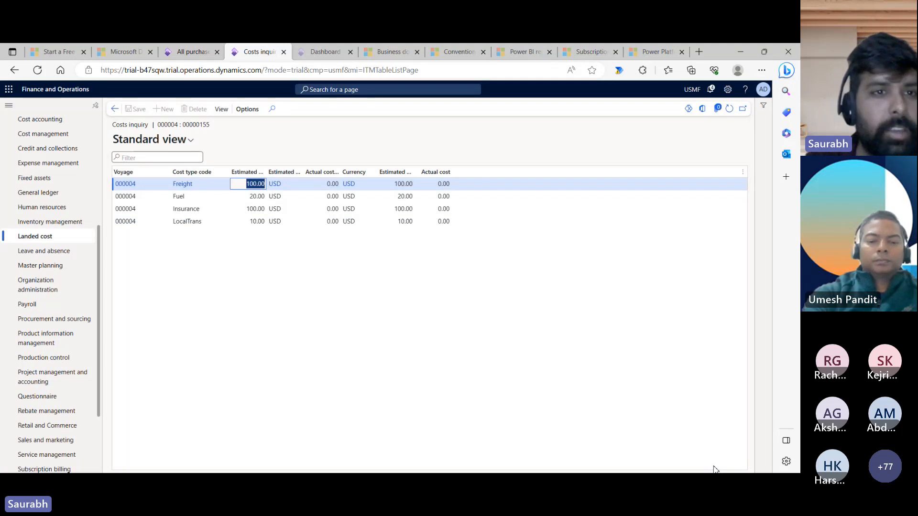
pyautogui.click(115, 109)
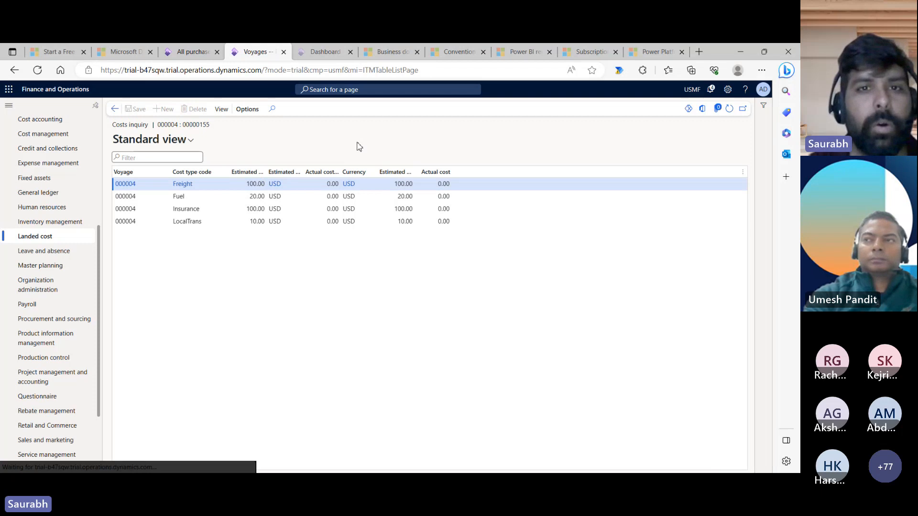
pyautogui.click(360, 115)
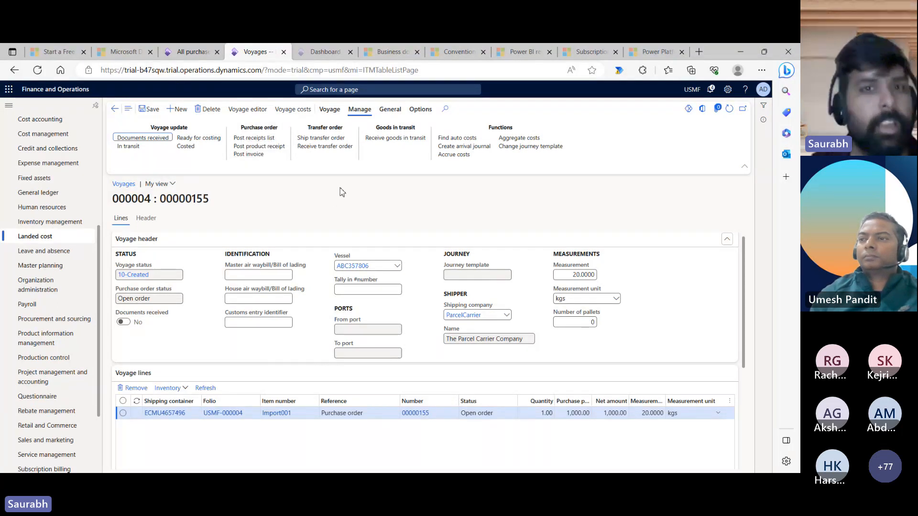
pyautogui.click(330, 112)
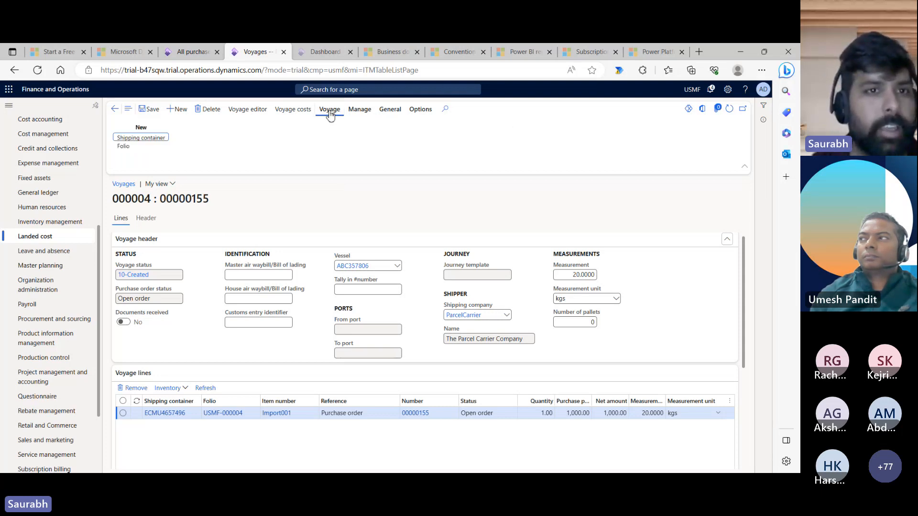
pyautogui.click(360, 110)
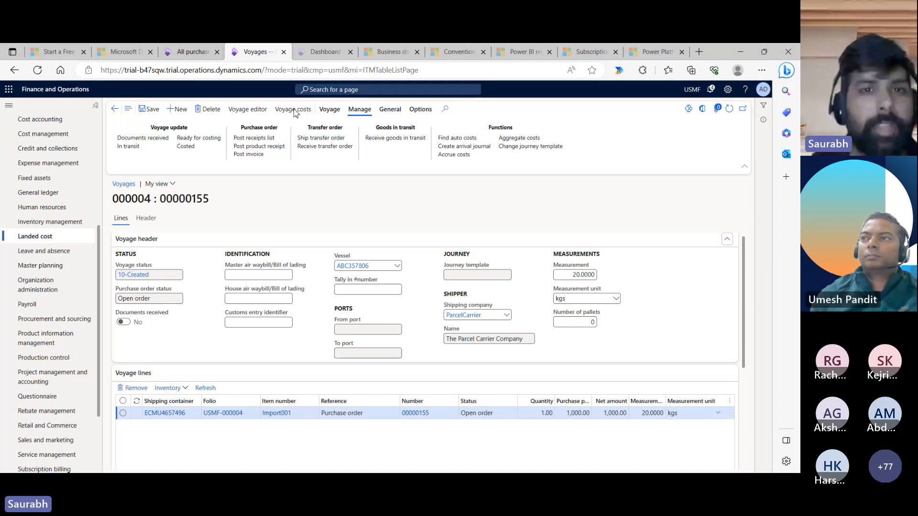
pyautogui.click(294, 109)
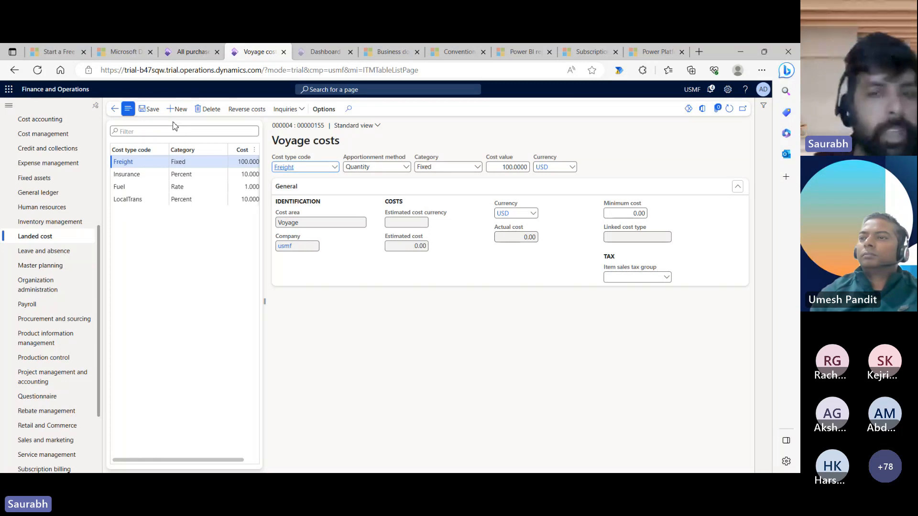
pyautogui.click(115, 109)
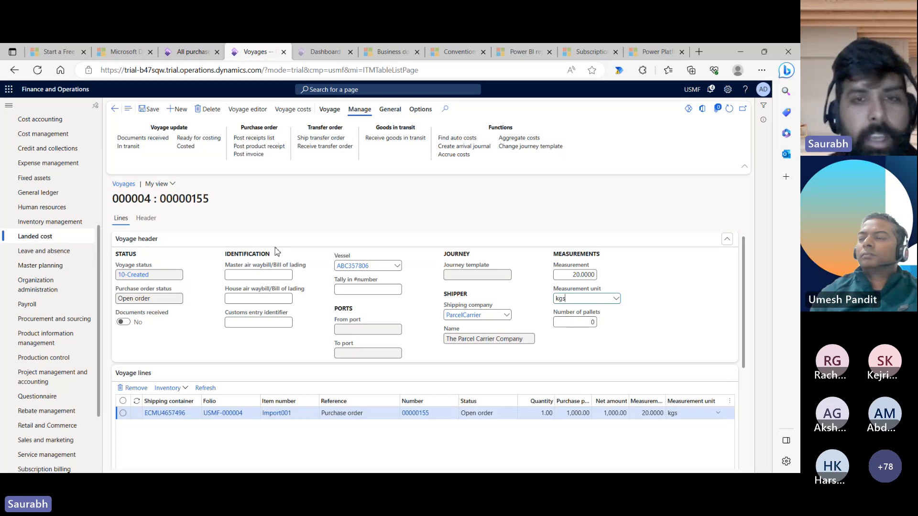
# - Post product receipt 89789 and refresh order 00000155 to confirm it shows Received
pyautogui.click(274, 150)
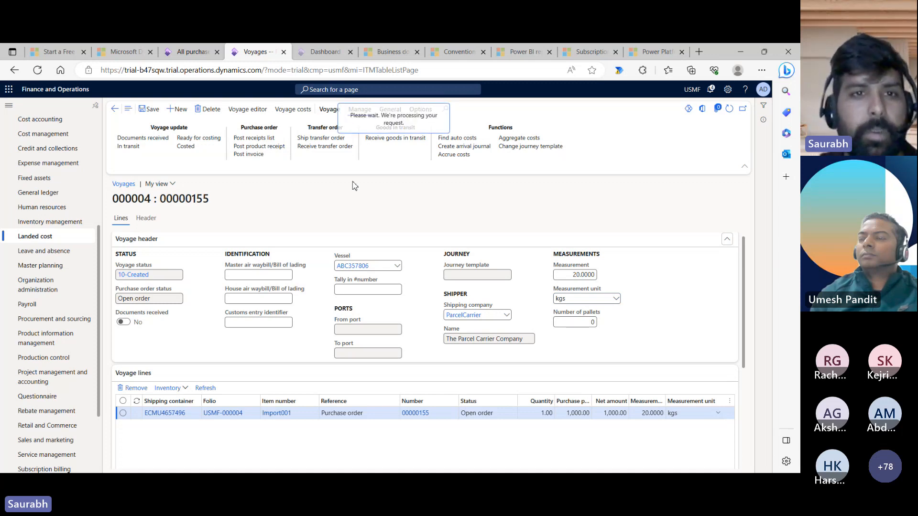
pyautogui.write('89789')
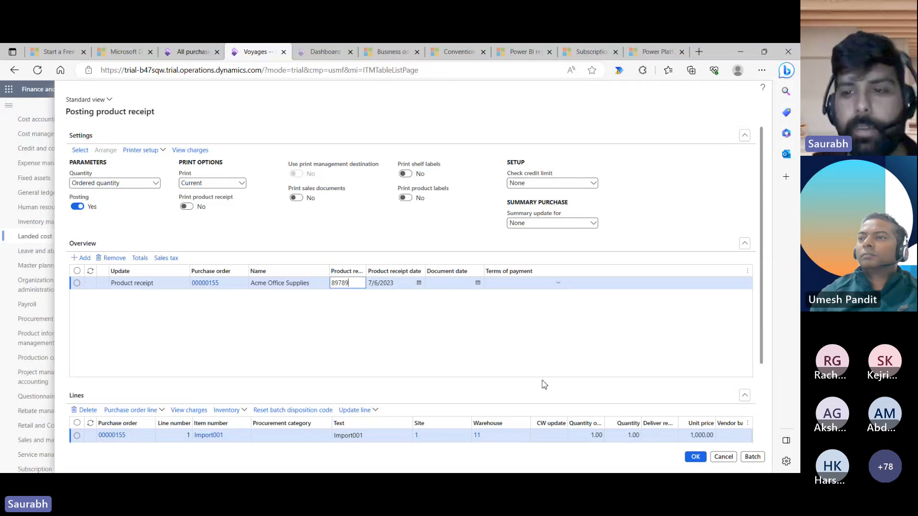
pyautogui.click(695, 457)
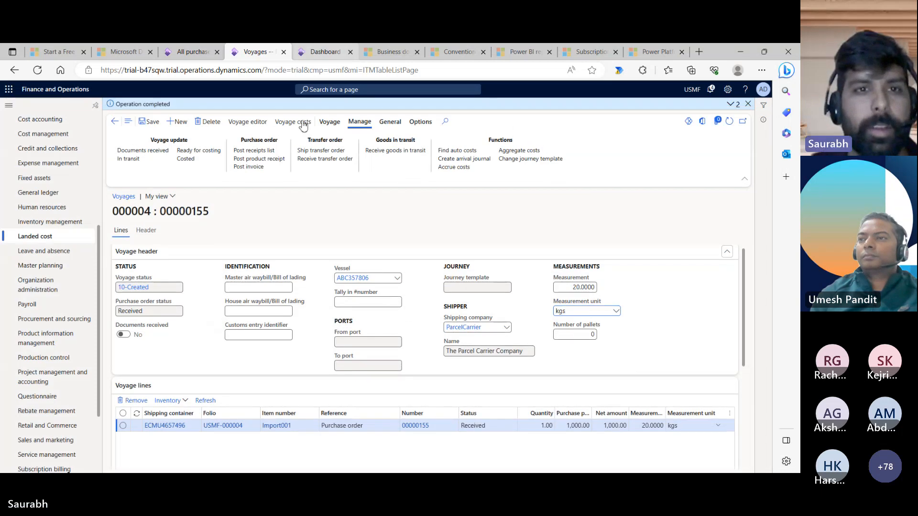
pyautogui.click(192, 51)
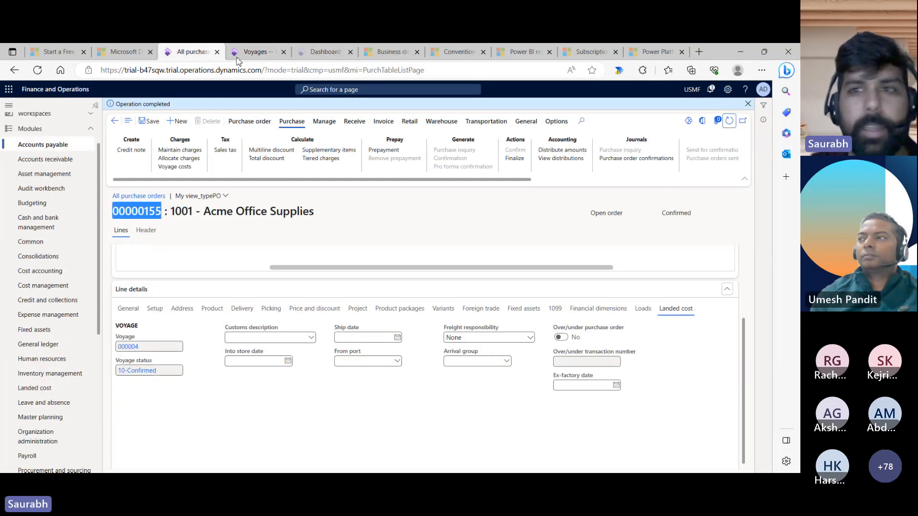
pyautogui.click(729, 121)
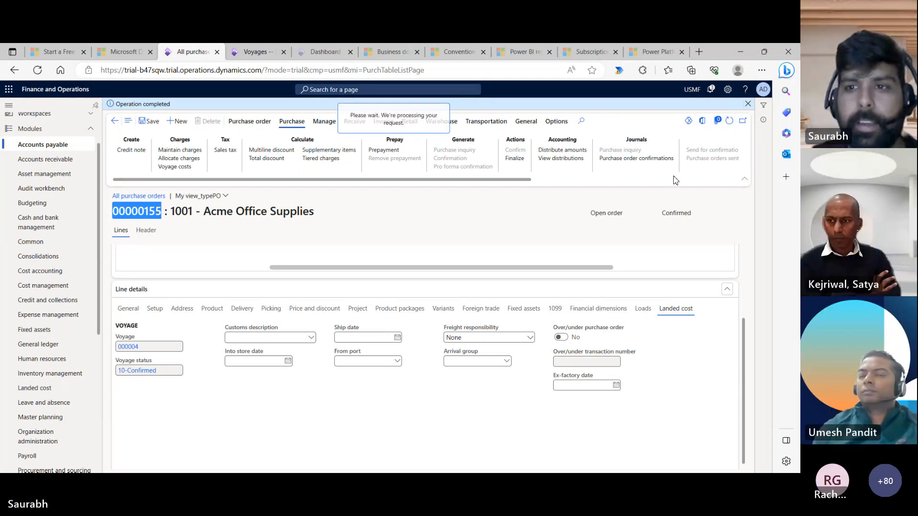
pyautogui.doubleClick(593, 215)
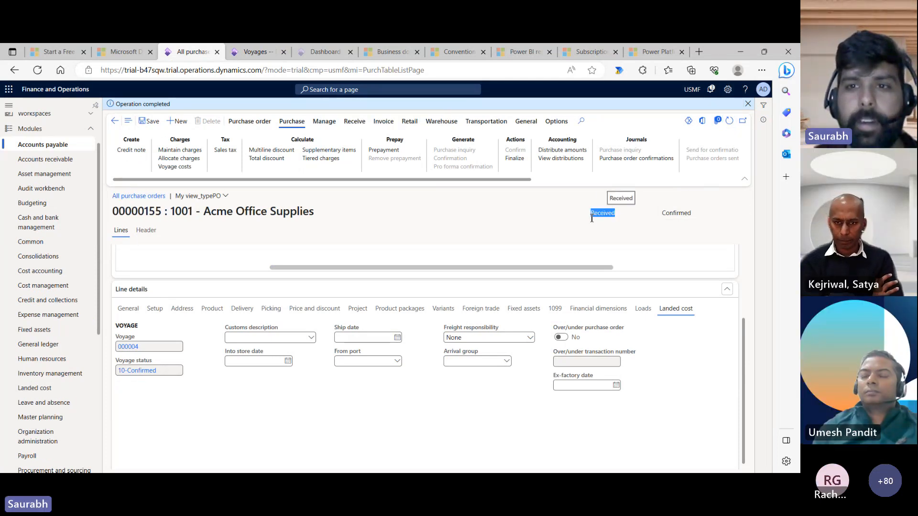
# - Create a vendor invoice for order 00000155 with number Test5667 and description 'test'
pyautogui.click(383, 121)
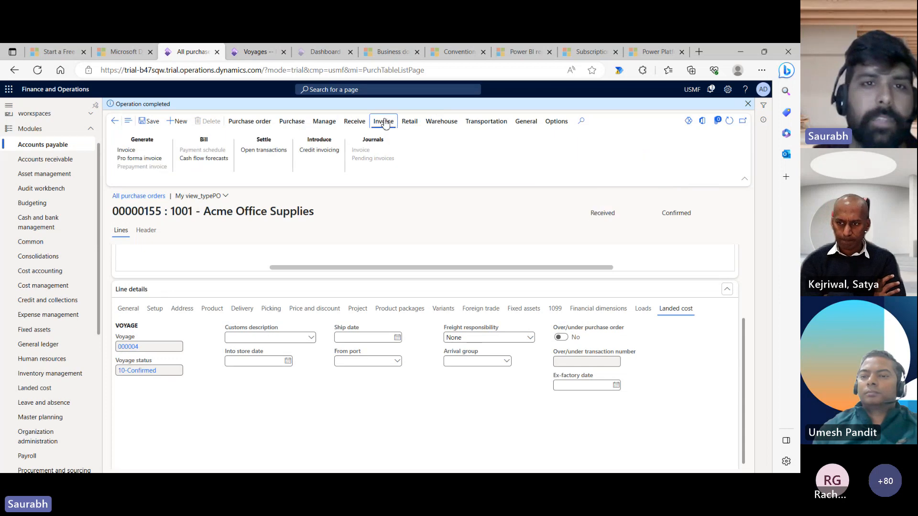
pyautogui.click(129, 150)
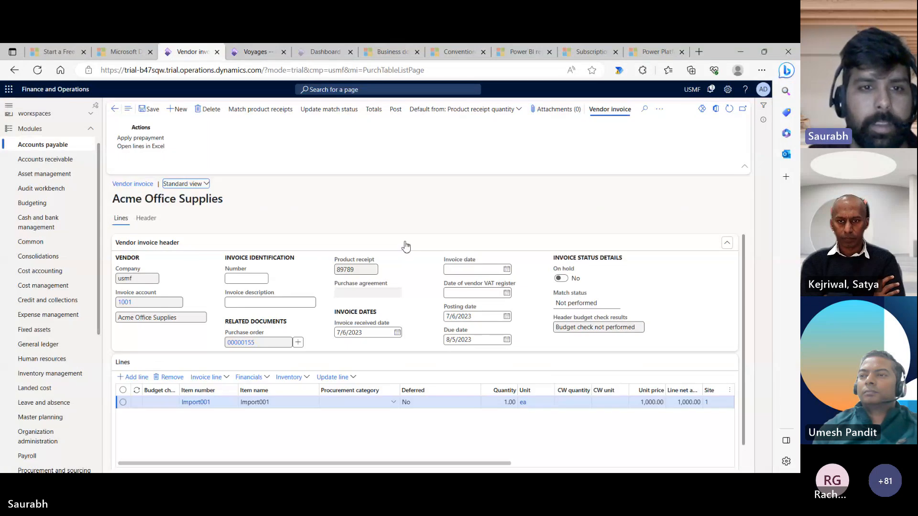
pyautogui.click(241, 278)
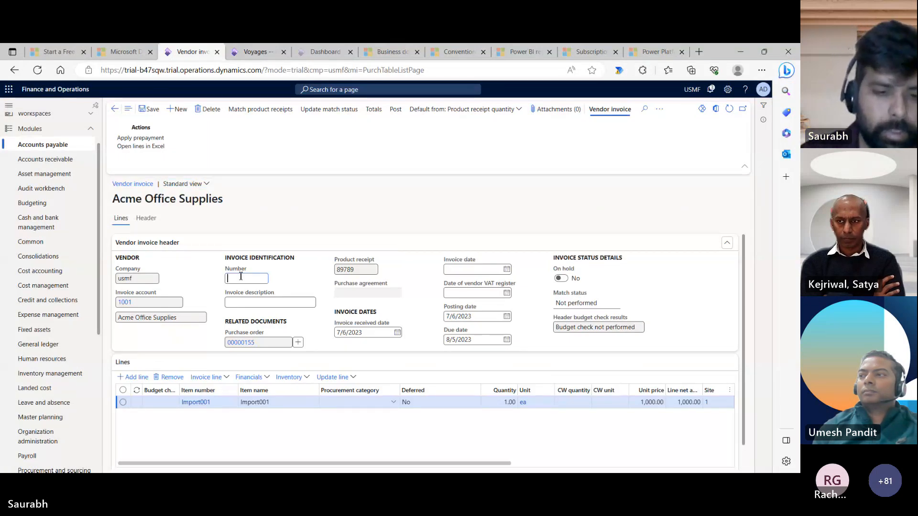
pyautogui.write('Test5667')
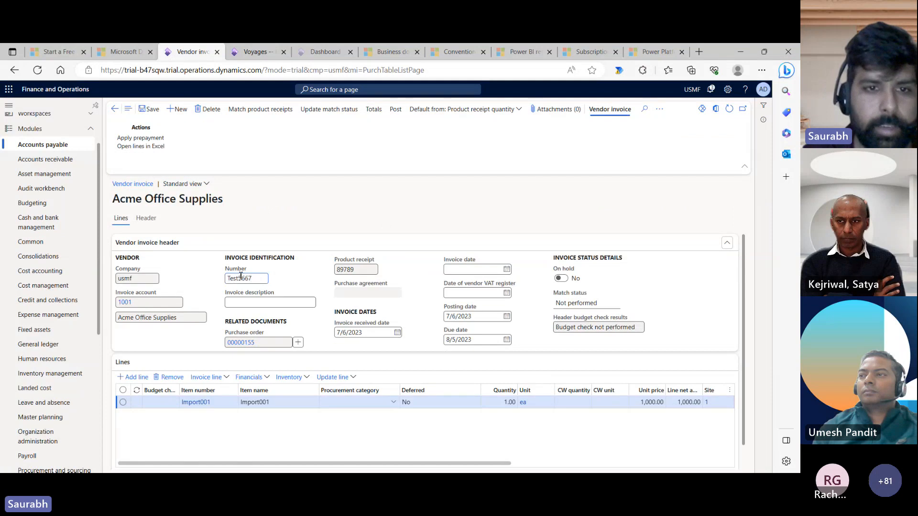
pyautogui.click(250, 302)
pyautogui.write('te')
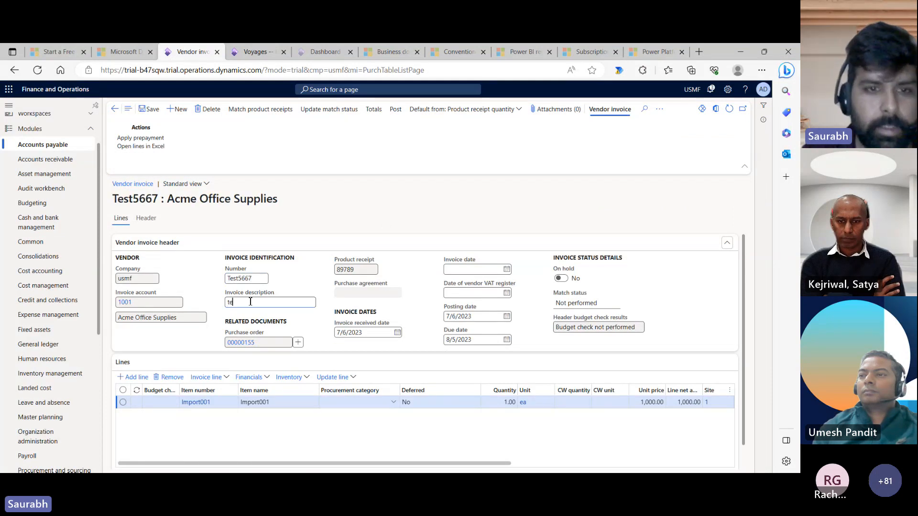
pyautogui.write('st')
pyautogui.press('Tab')
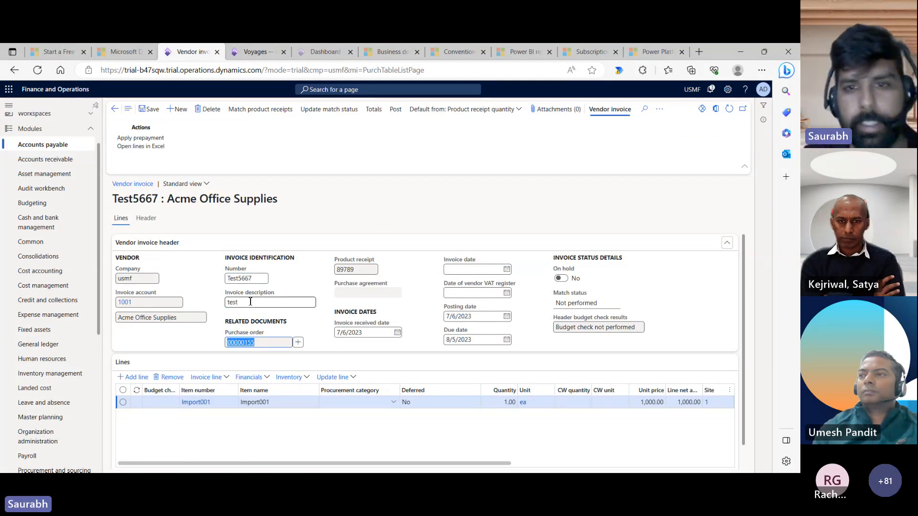
# - Date the invoice and VAT register today, update the match status, and post the invoice
pyautogui.click(446, 271)
pyautogui.write('t')
pyautogui.press('Tab')
pyautogui.write('t')
pyautogui.press('Tab')
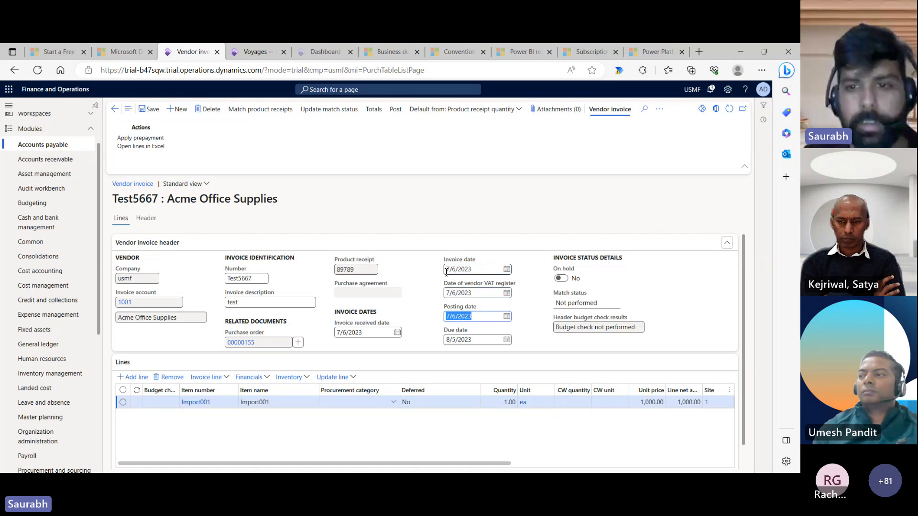
pyautogui.click(339, 111)
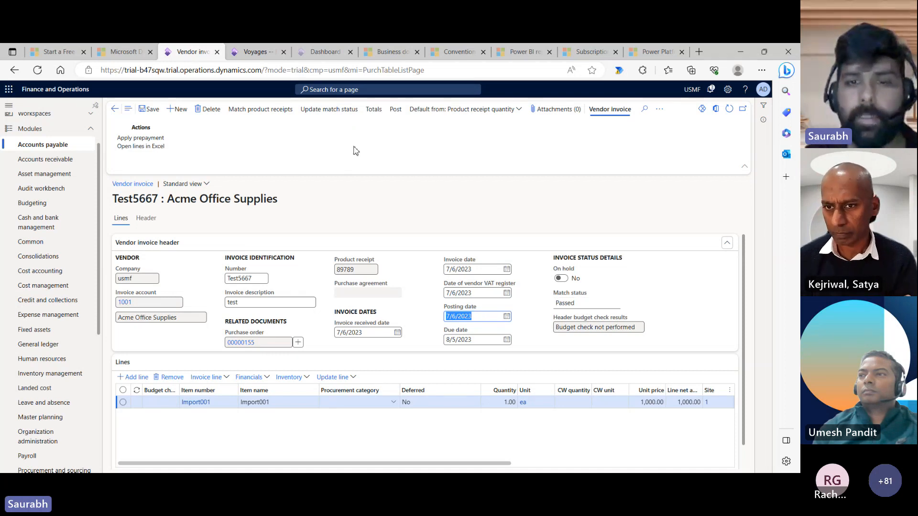
pyautogui.click(395, 115)
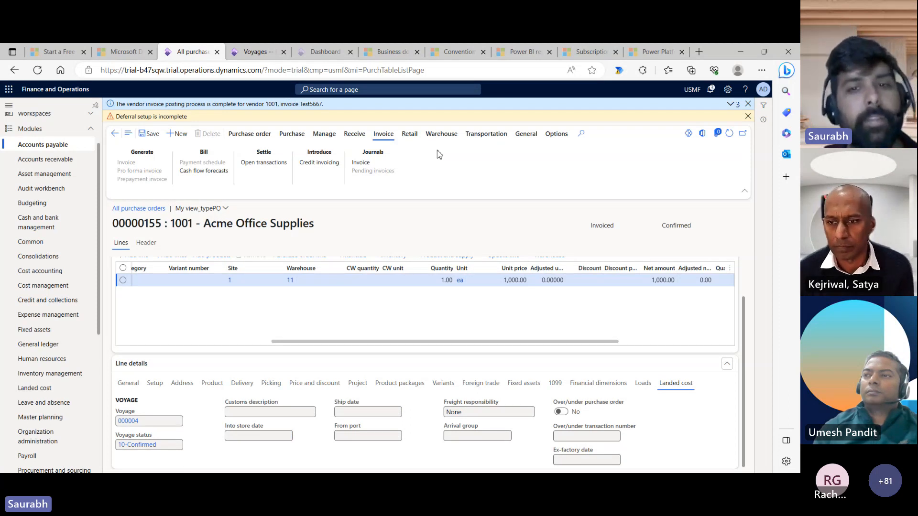
# - Refresh voyage 000004 to show its line Invoiced, then open the line's inventory transactions
pyautogui.click(253, 52)
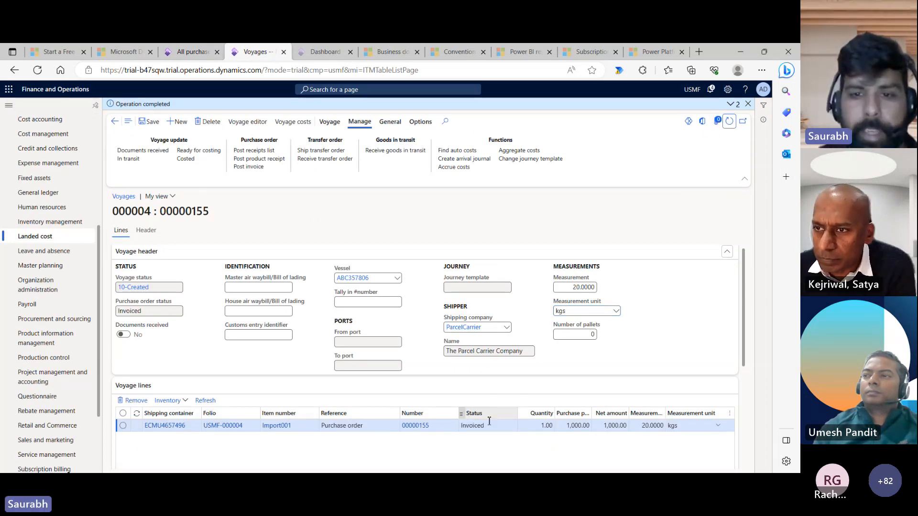
pyautogui.click(465, 426)
pyautogui.moveTo(466, 426); pyautogui.dragTo(457, 429)
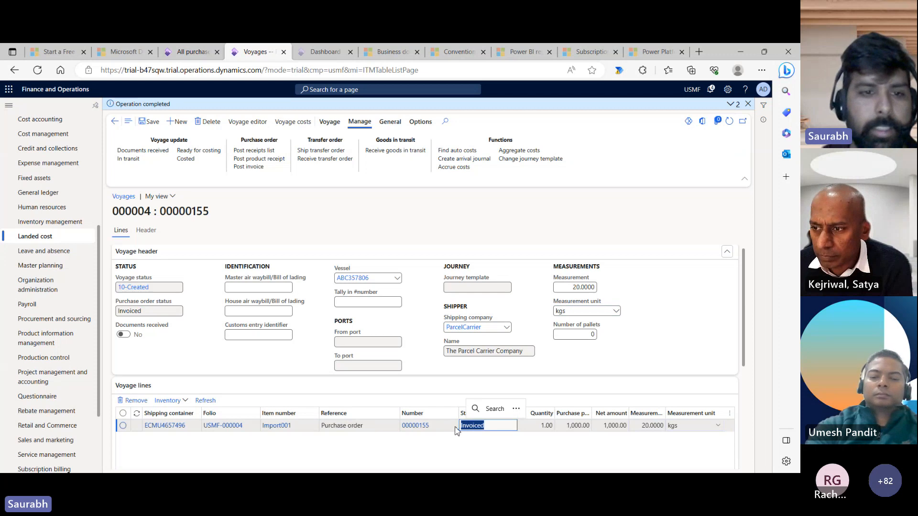
pyautogui.click(181, 405)
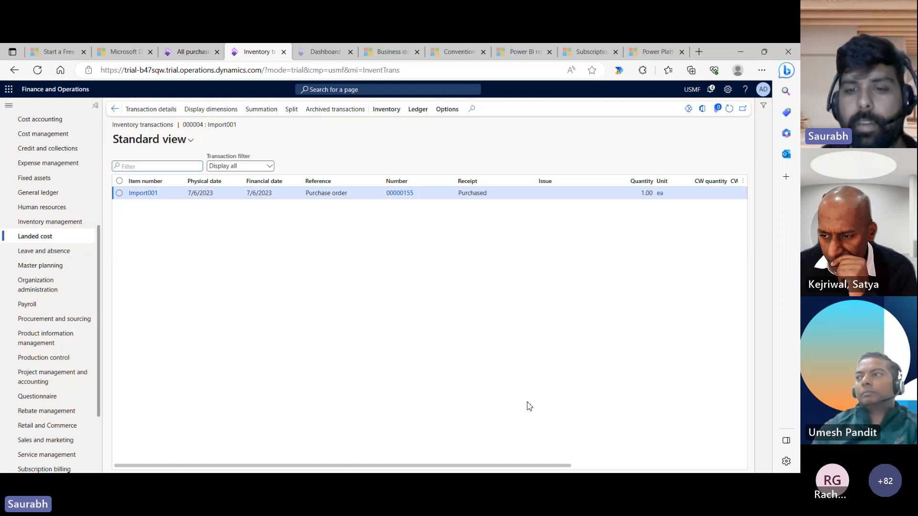
# - Scroll to Import001's 1,230.00 cost amount for voyage 000004, then return to the dashboard
pyautogui.moveTo(510, 466); pyautogui.dragTo(662, 465)
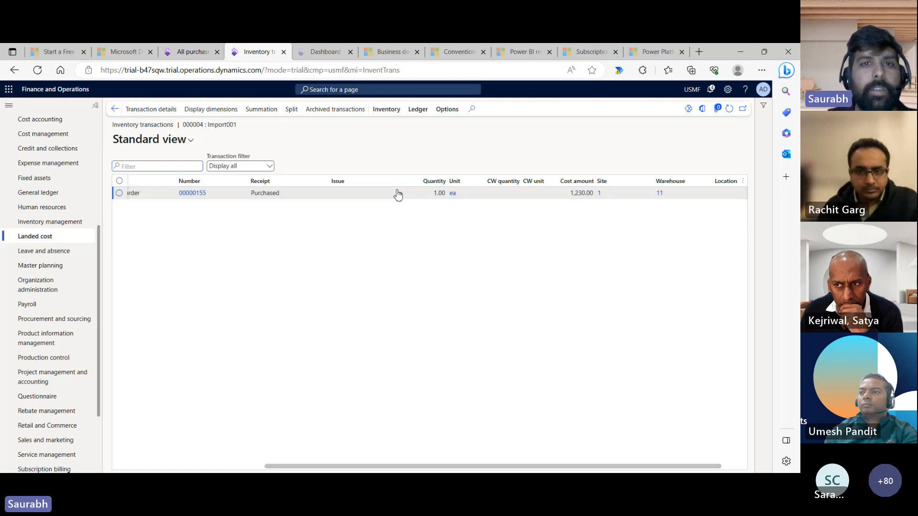
pyautogui.click(308, 53)
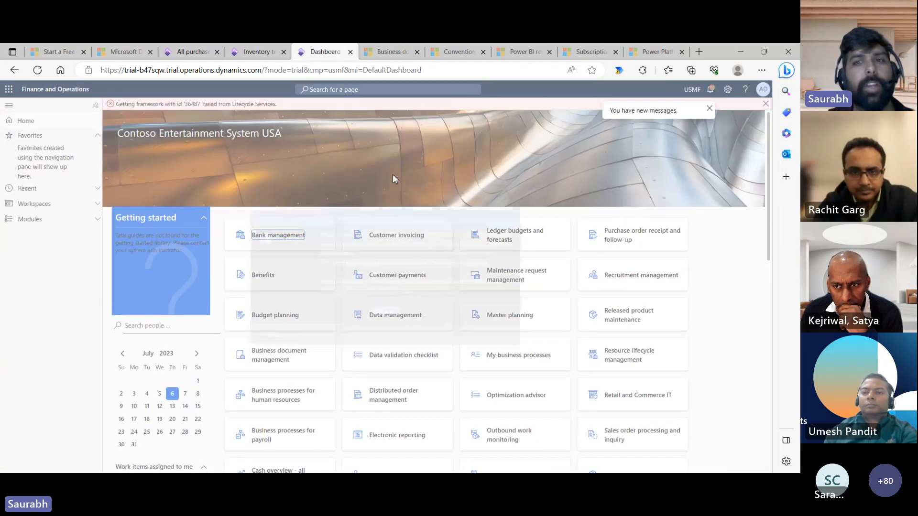
# - Close the welcome prompts and go to Accounts payable > Invoices > Invoice journal
pyautogui.click(389, 315)
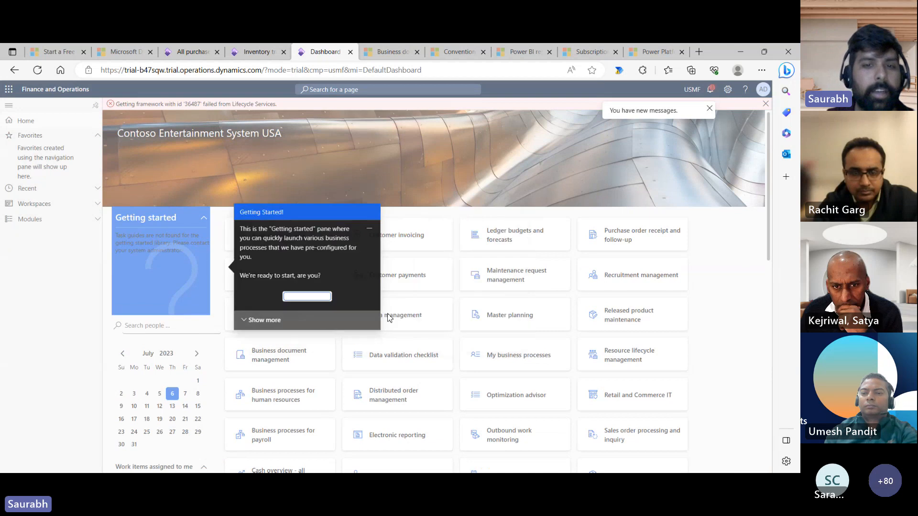
pyautogui.click(307, 296)
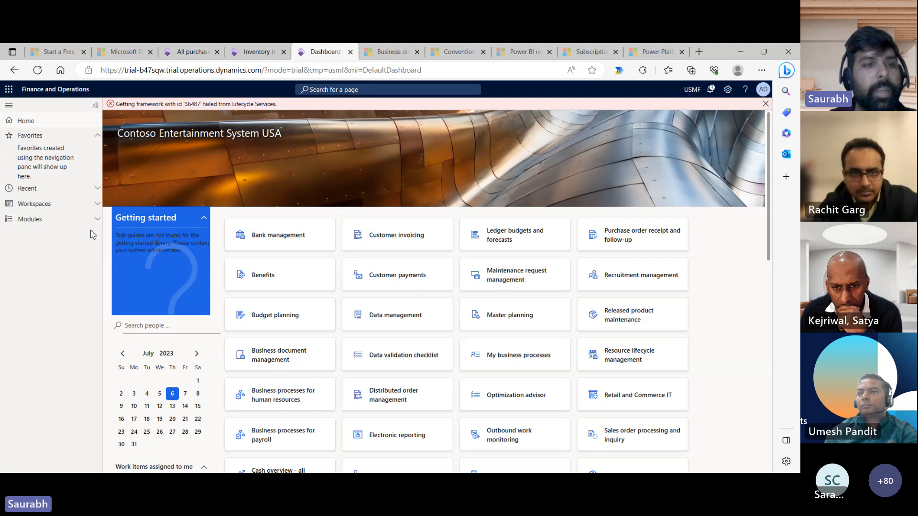
pyautogui.click(82, 220)
pyautogui.click(69, 202)
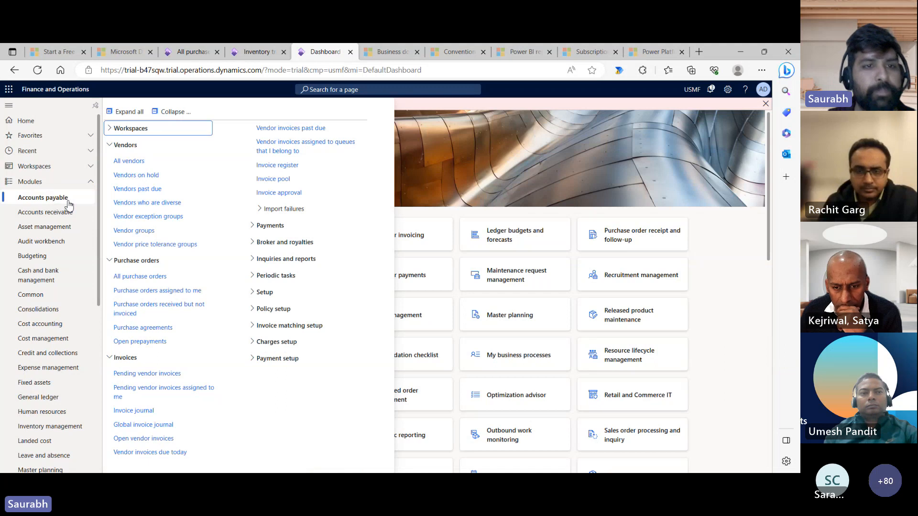
pyautogui.click(173, 112)
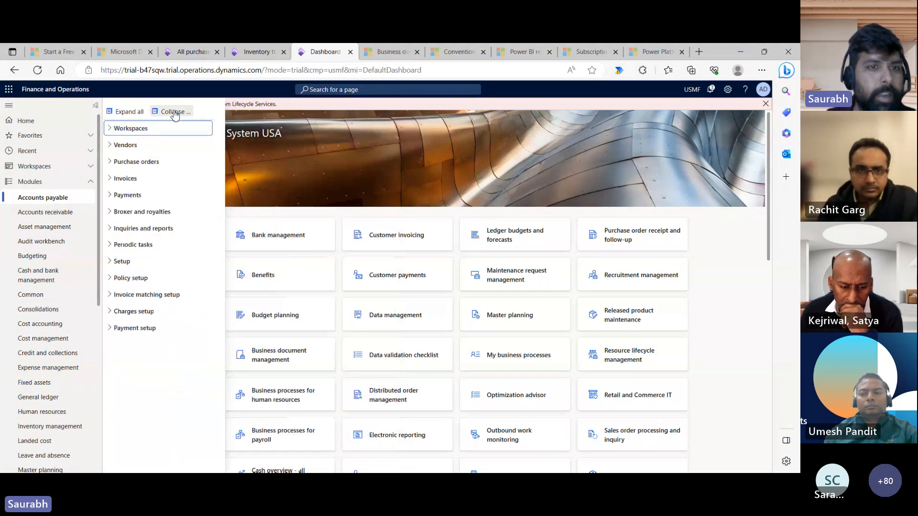
pyautogui.click(137, 179)
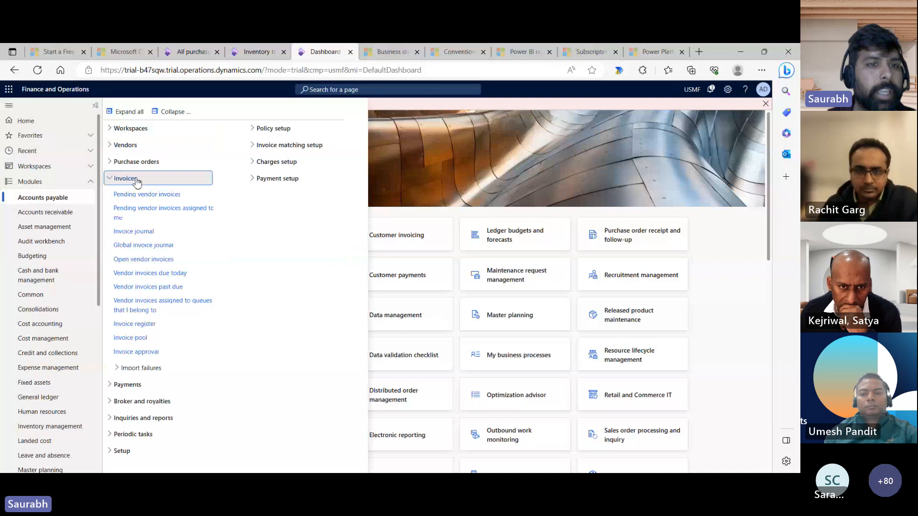
pyautogui.click(132, 235)
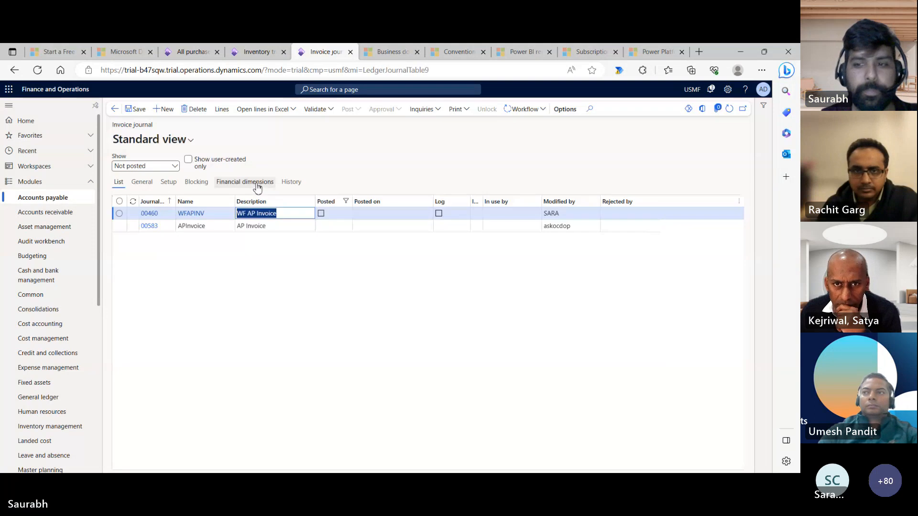
# - Create a new invoice journal using the APInvoice journal name
pyautogui.click(163, 109)
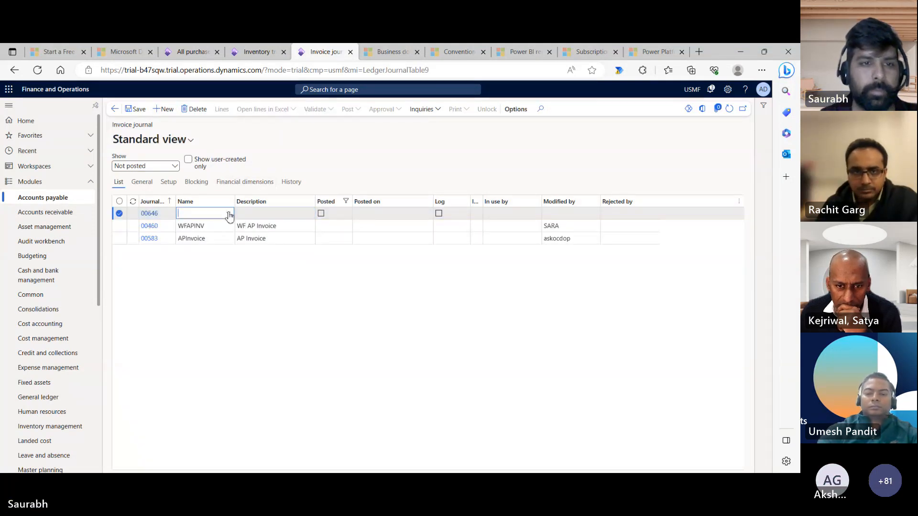
pyautogui.click(229, 214)
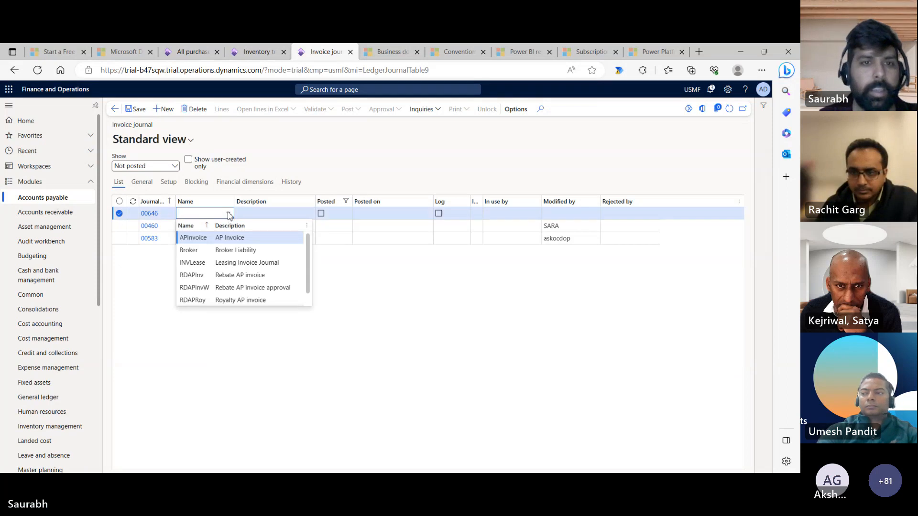
pyautogui.press('Return')
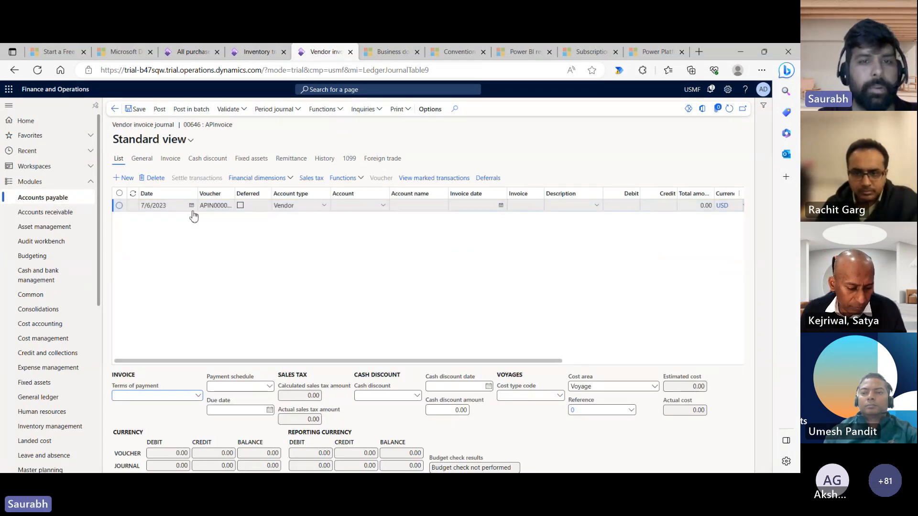
# - Enter vendor account ParcelCarrier and invoice number 8789 on the journal line
pyautogui.click(386, 210)
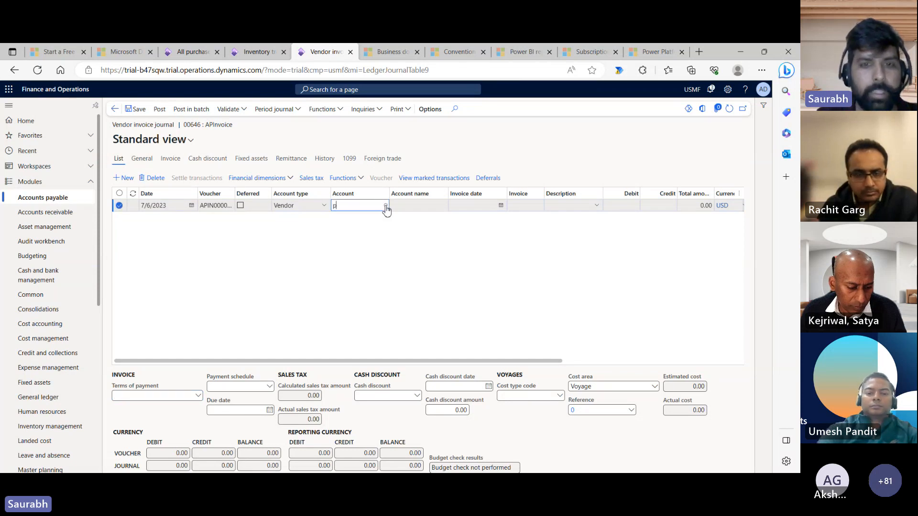
pyautogui.write('par')
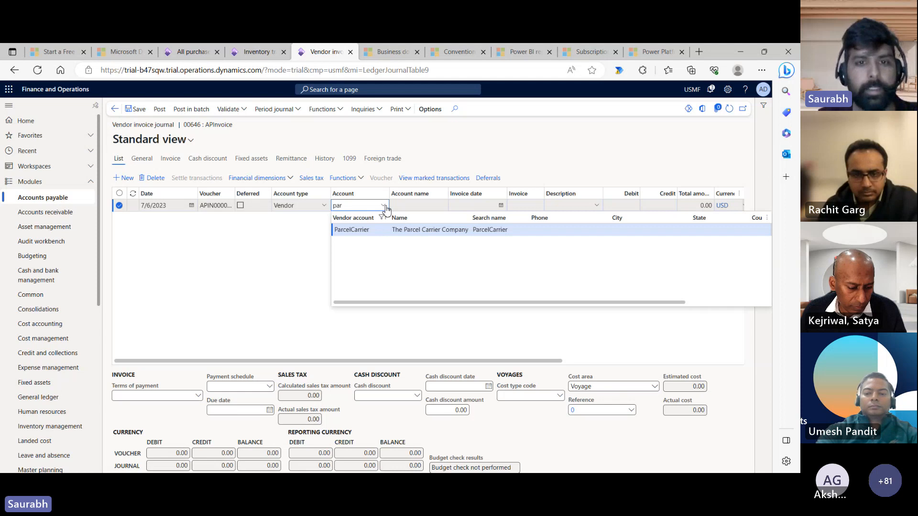
pyautogui.click(380, 231)
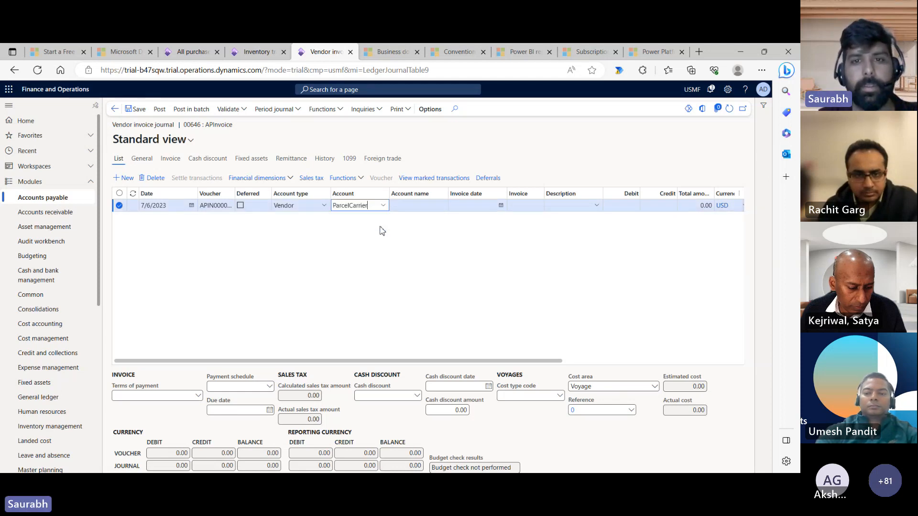
pyautogui.click(461, 206)
pyautogui.press('Tab')
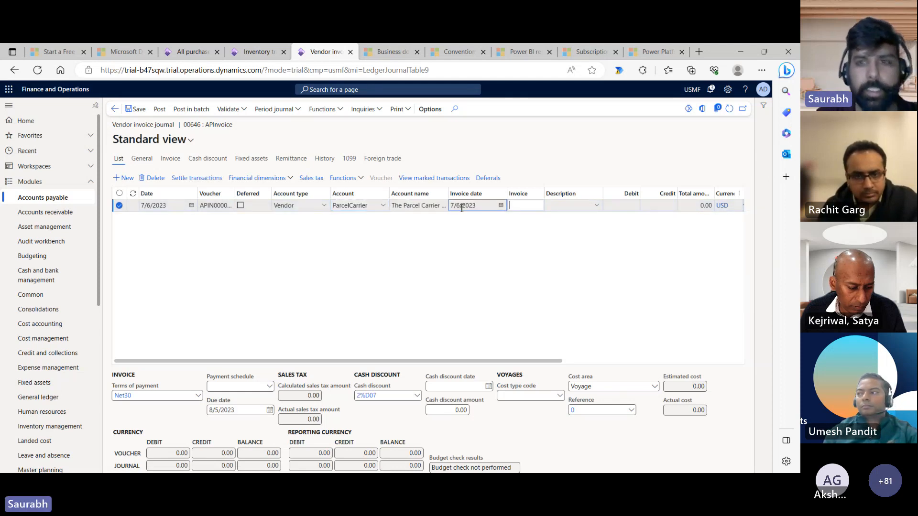
pyautogui.write('8789')
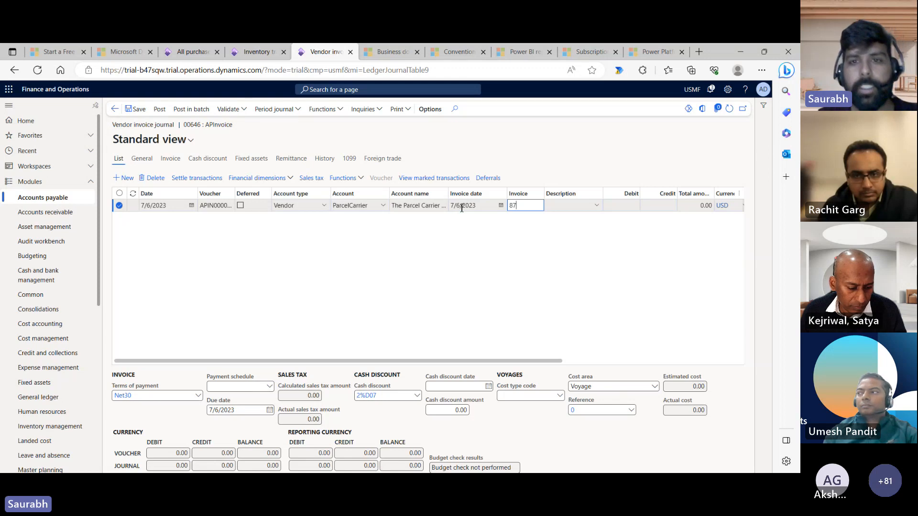
pyautogui.click(435, 257)
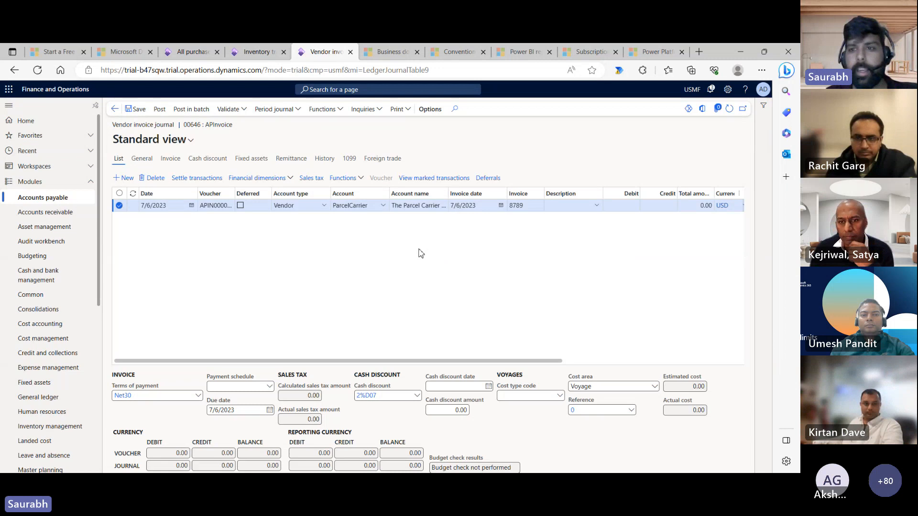
# - Enter a 300.00 credit amount and save the journal line
pyautogui.click(669, 206)
pyautogui.write('300')
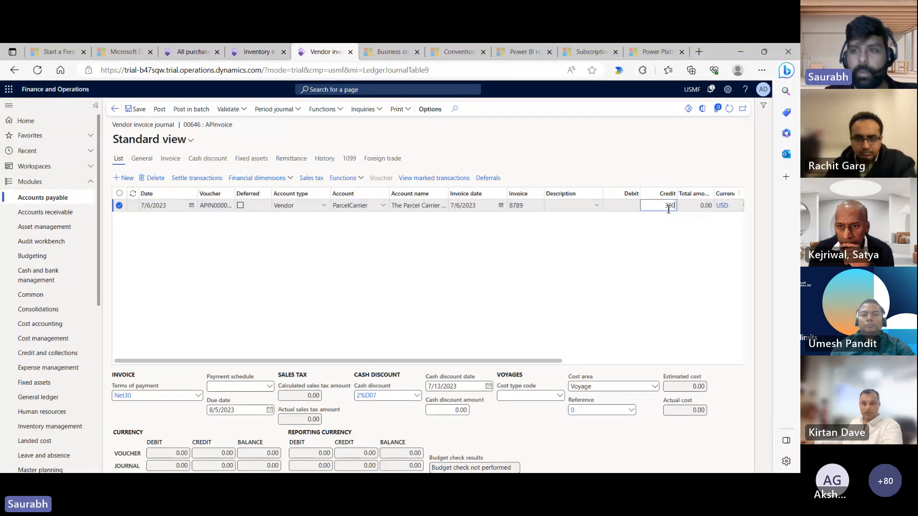
pyautogui.click(476, 308)
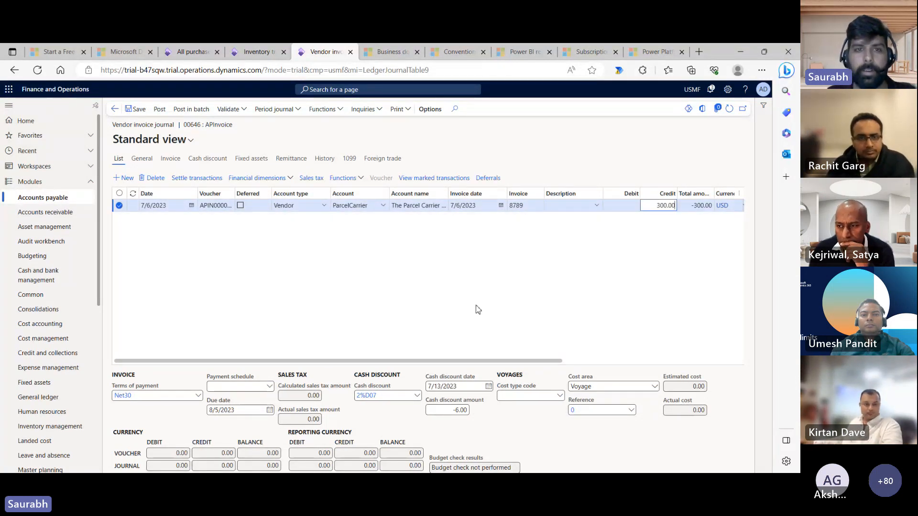
pyautogui.click(137, 110)
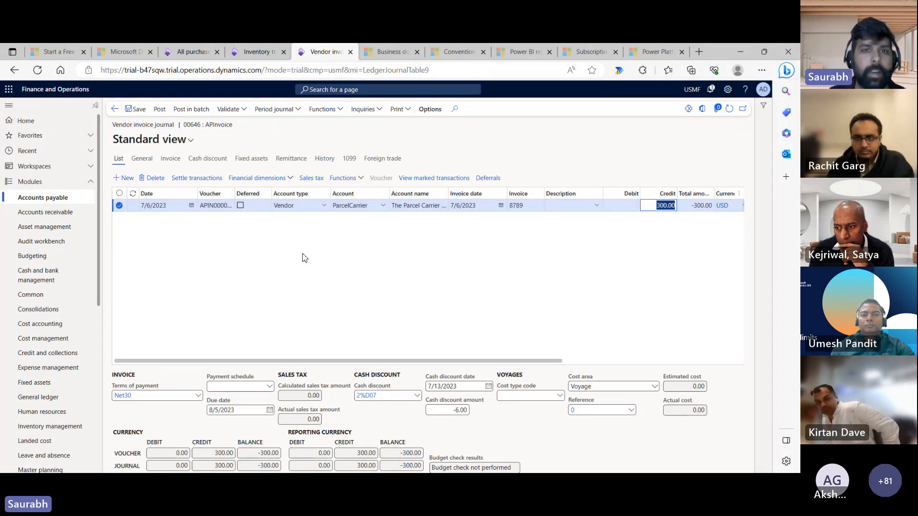
# - Select voyage costs for the invoice line from voyage 000004
pyautogui.click(337, 110)
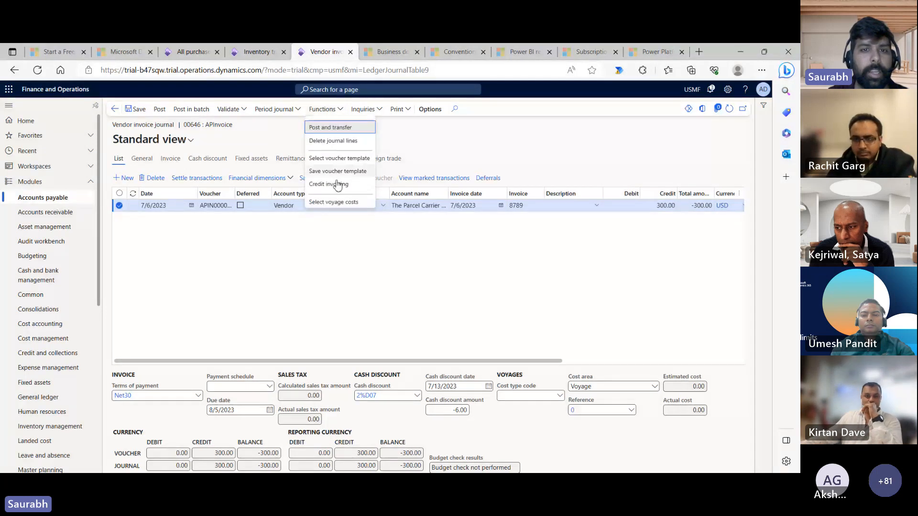
pyautogui.click(335, 202)
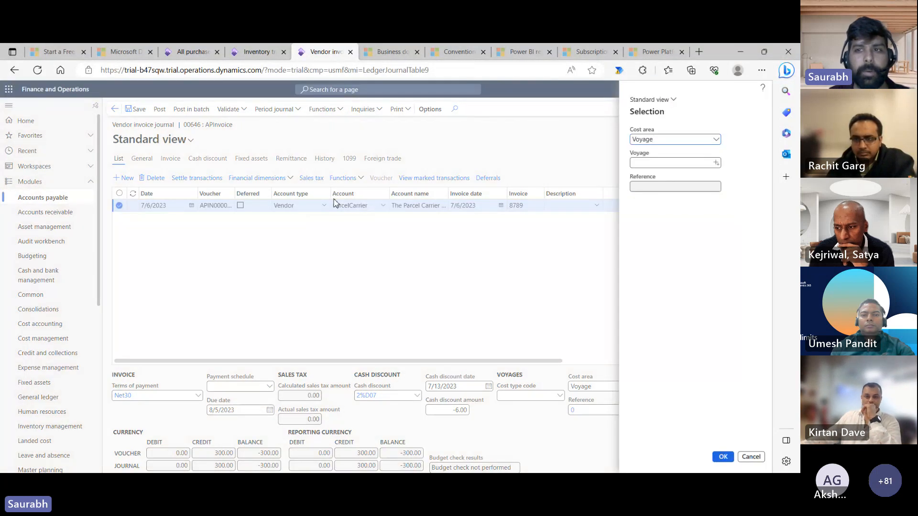
pyautogui.click(717, 163)
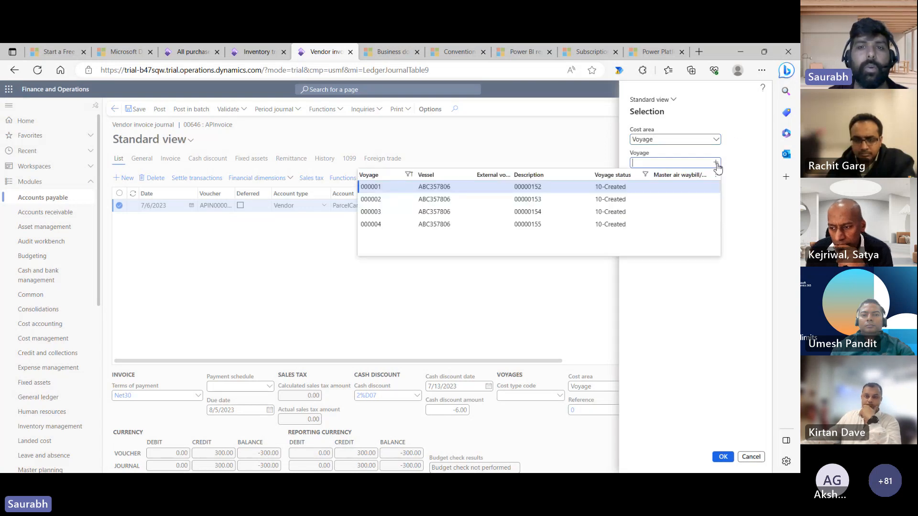
pyautogui.click(467, 225)
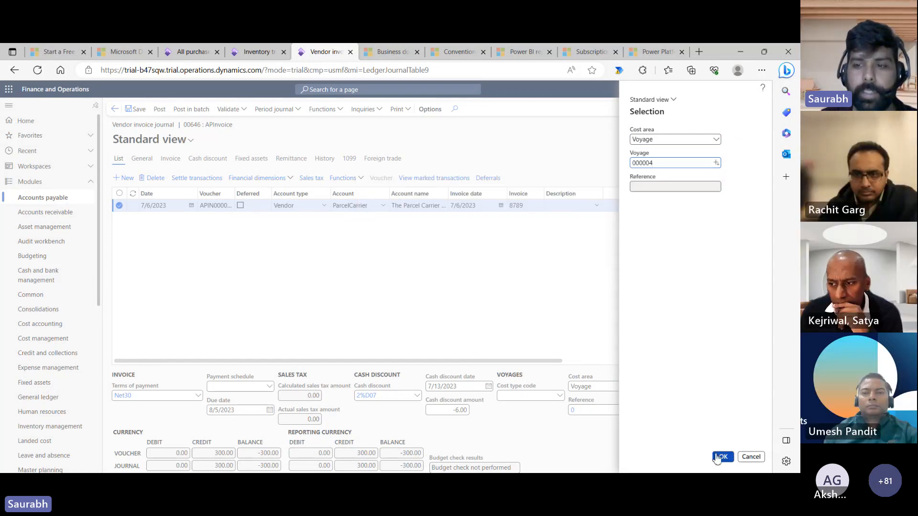
pyautogui.click(722, 456)
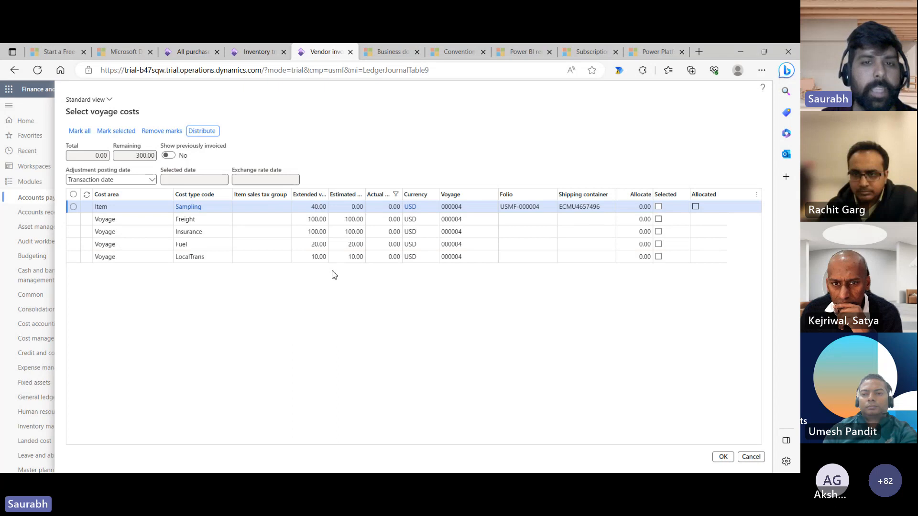
# - Allocate 100 to Freight, 120 to Insurance, 70 to Fuel and 10 to LocalTrans
pyautogui.click(263, 211)
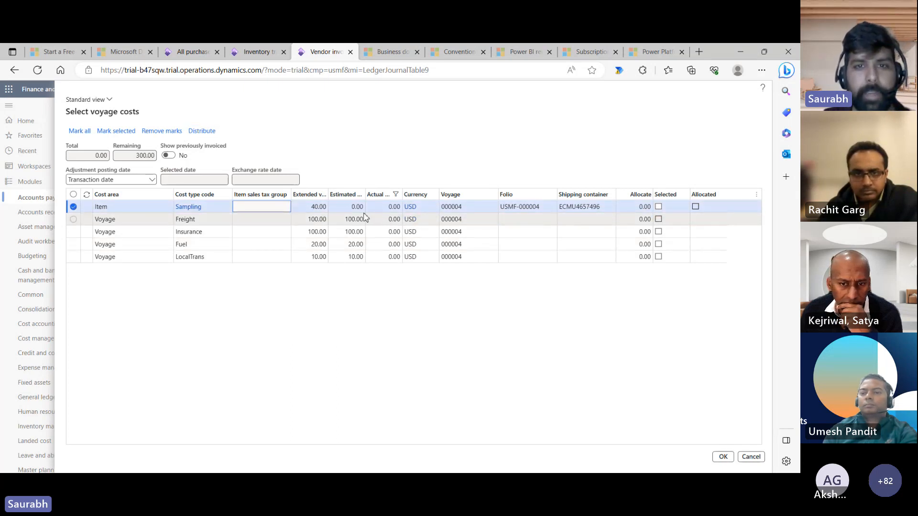
pyautogui.click(339, 208)
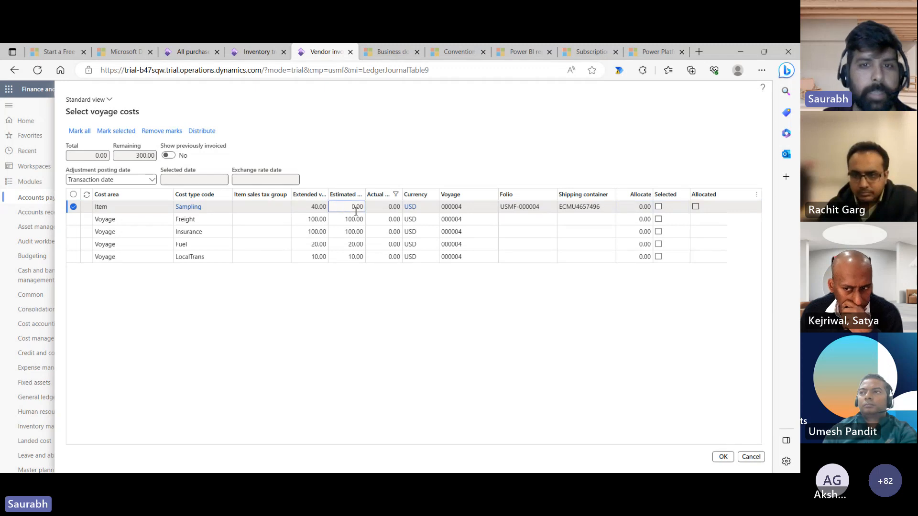
pyautogui.click(631, 221)
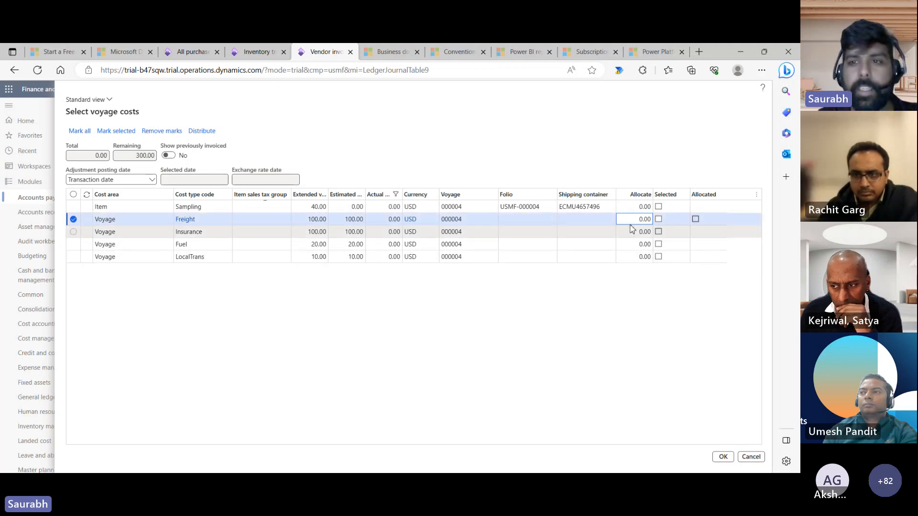
pyautogui.write('10')
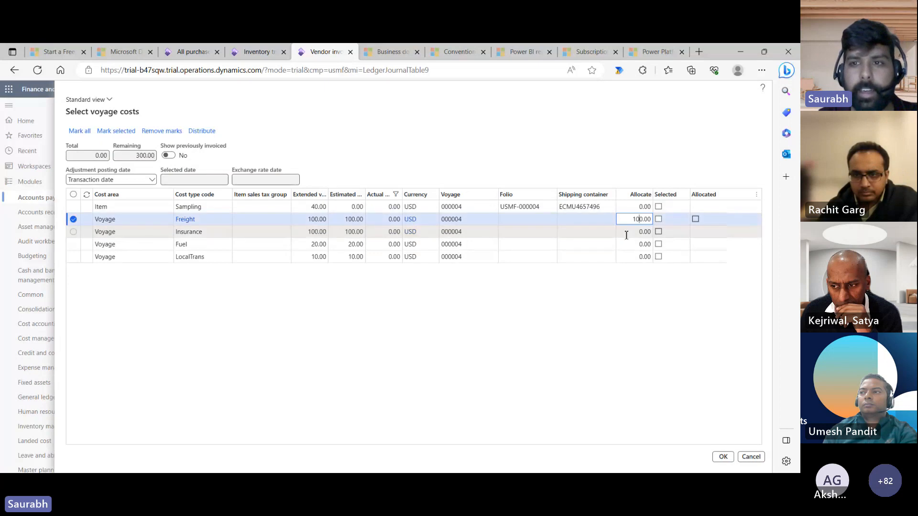
pyautogui.click(627, 236)
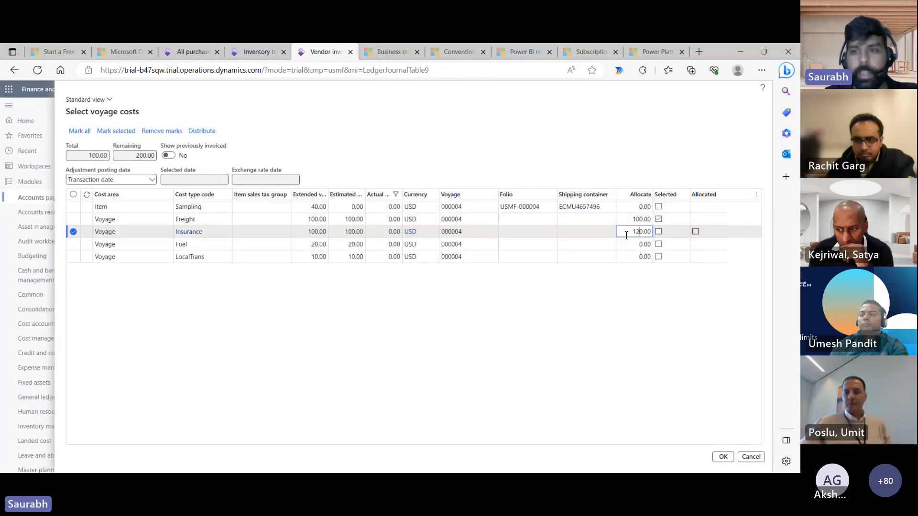
pyautogui.click(631, 244)
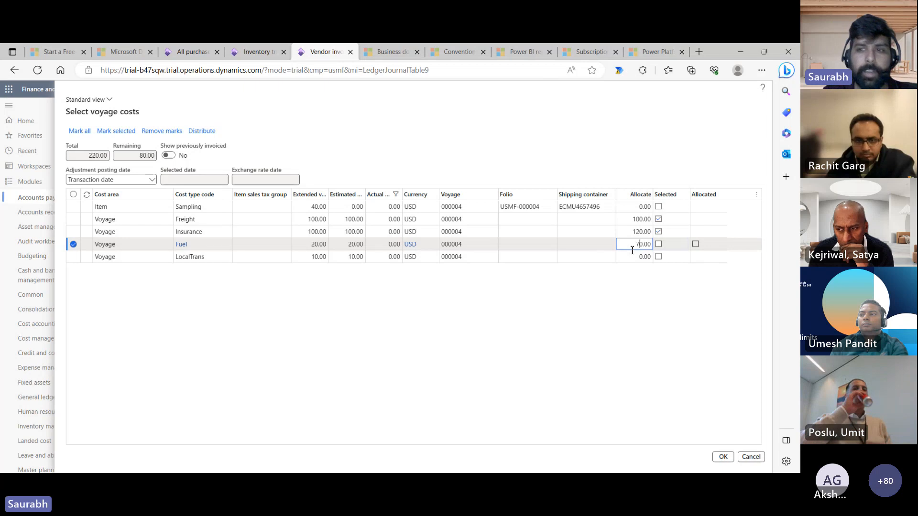
pyautogui.write('7')
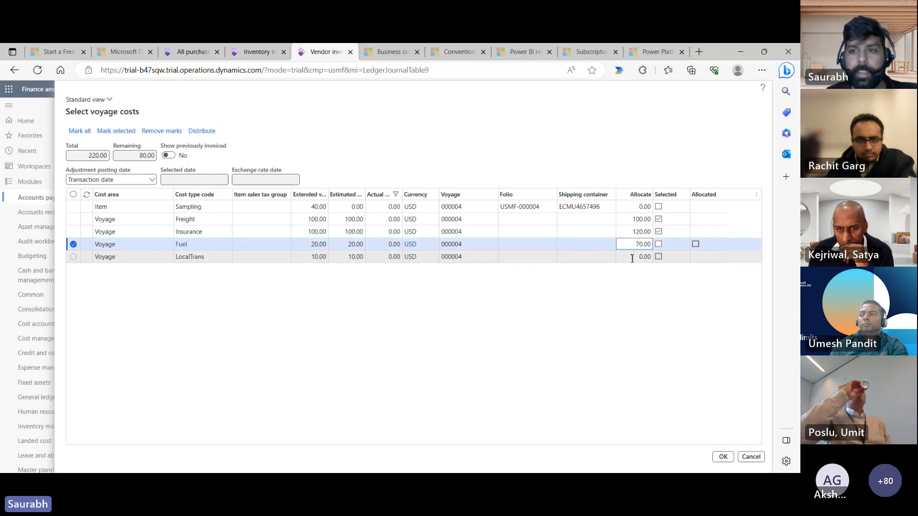
pyautogui.click(632, 257)
pyautogui.write('1')
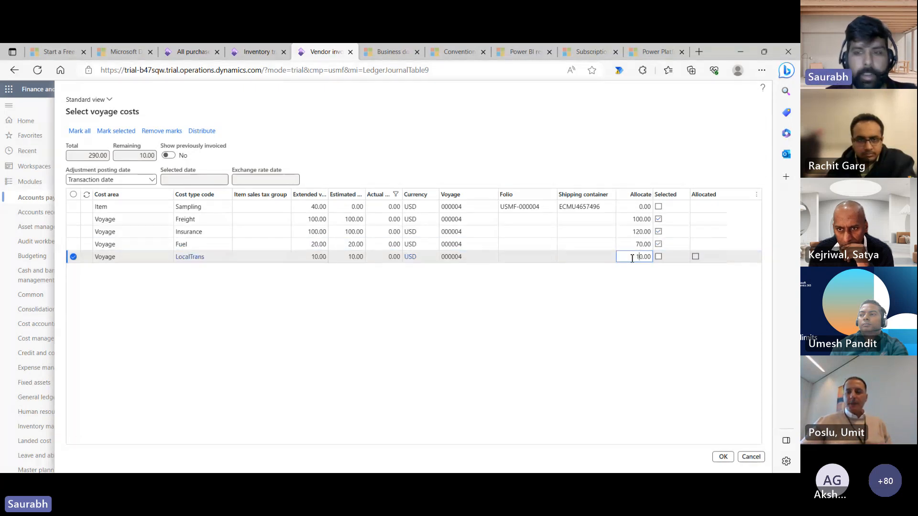
pyautogui.click(632, 294)
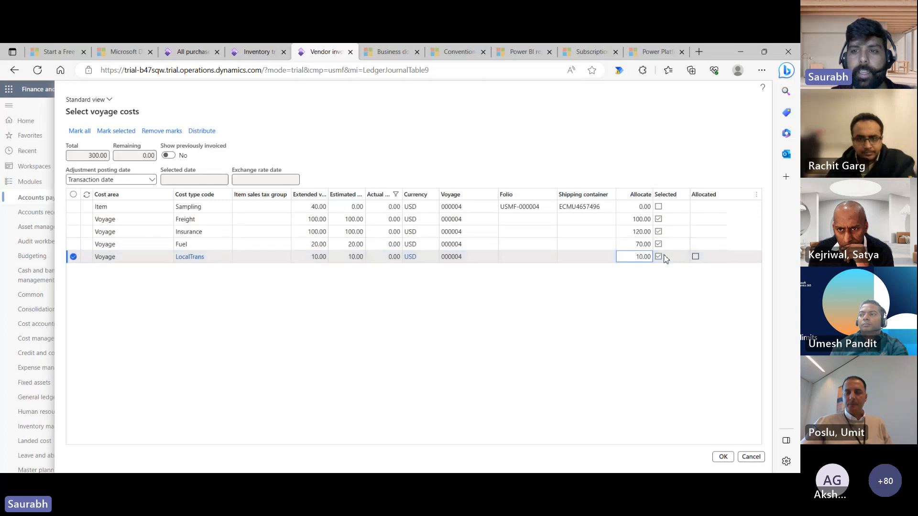
# - Verify the remaining amount is 0.00 and confirm the voyage cost allocation
pyautogui.click(147, 159)
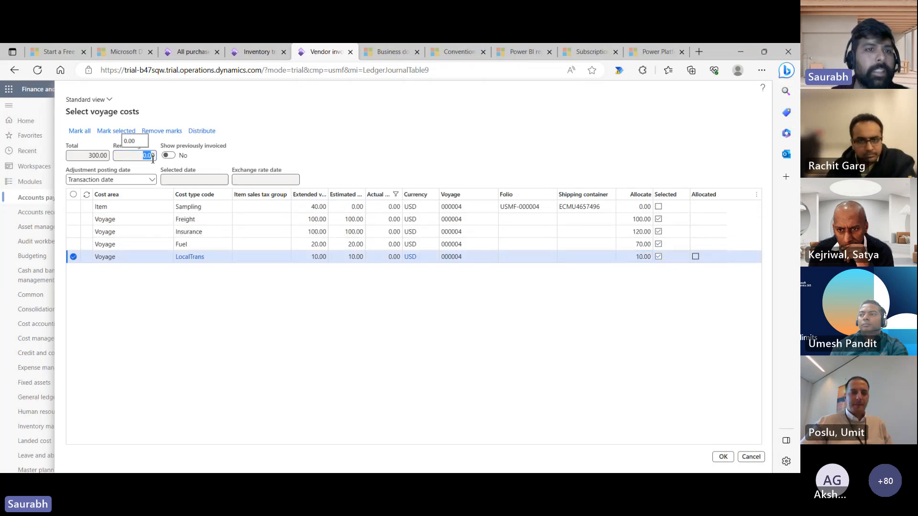
pyautogui.doubleClick(156, 160)
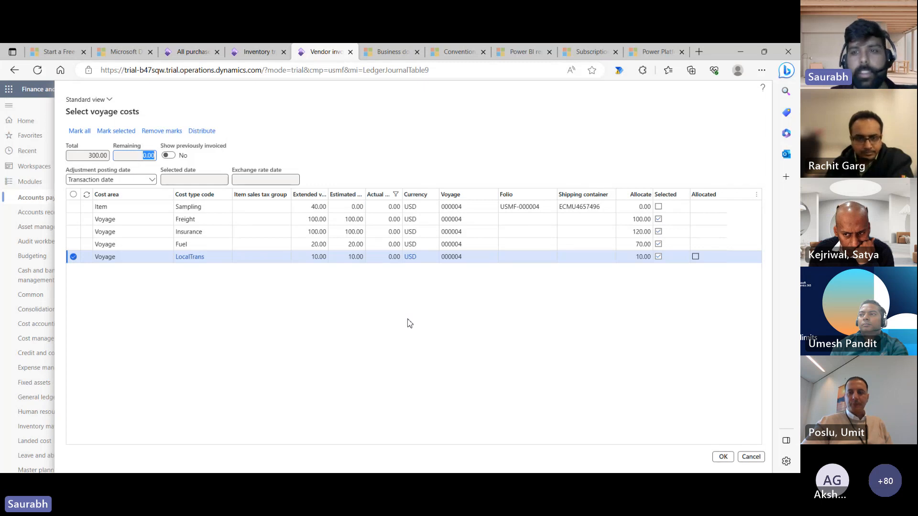
pyautogui.click(723, 458)
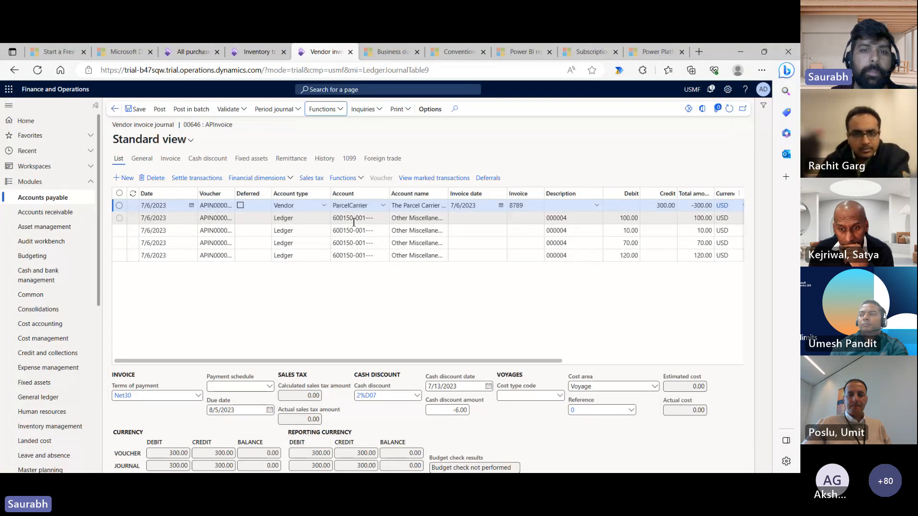
# - Inspect voyage details (cost area, cost type, estimated cost) of the Freight, LocalTrans, Fuel and Insurance lines
pyautogui.moveTo(354, 222)
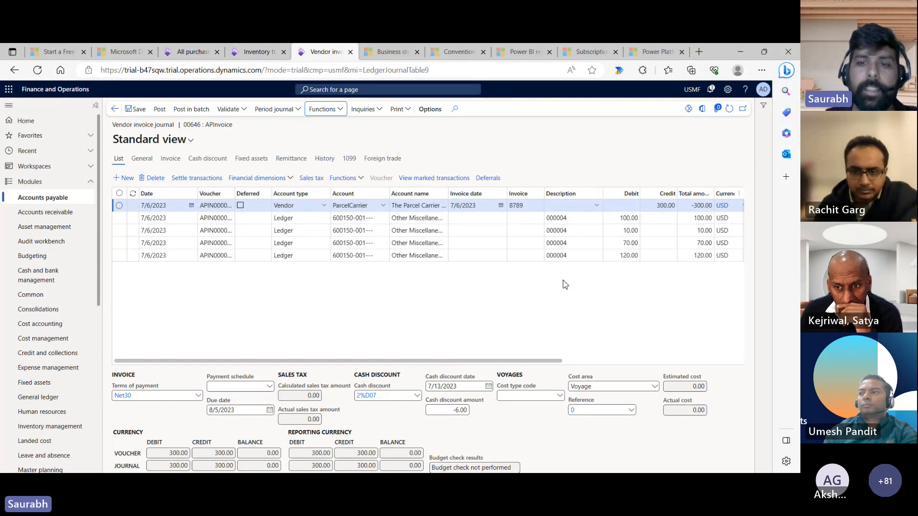
pyautogui.moveTo(521, 364); pyautogui.dragTo(502, 364)
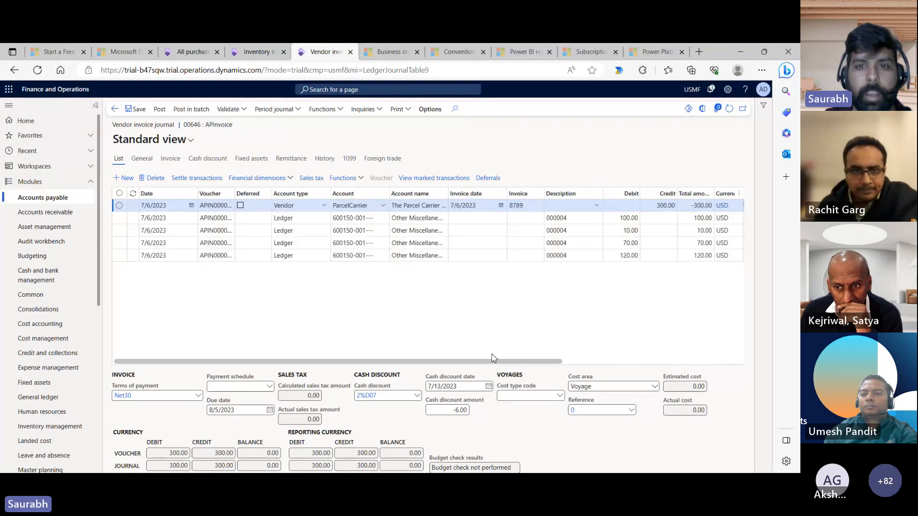
pyautogui.click(407, 222)
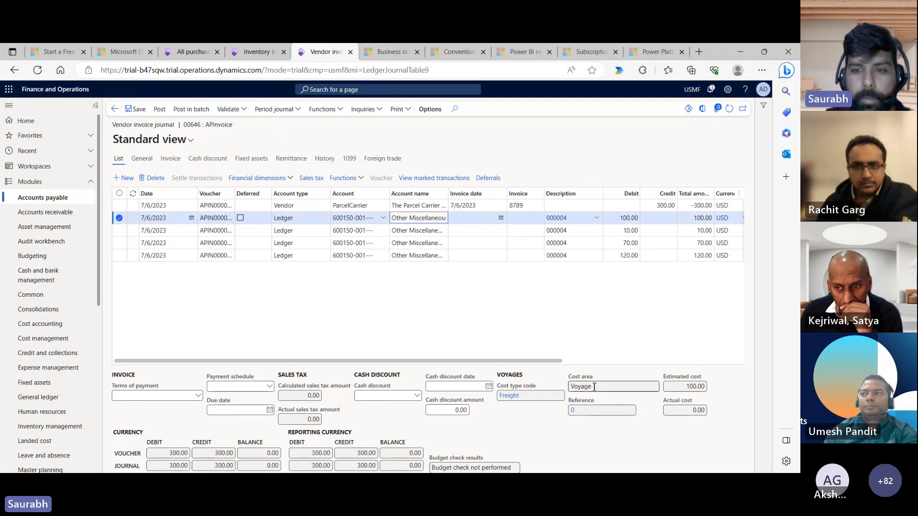
pyautogui.click(570, 386)
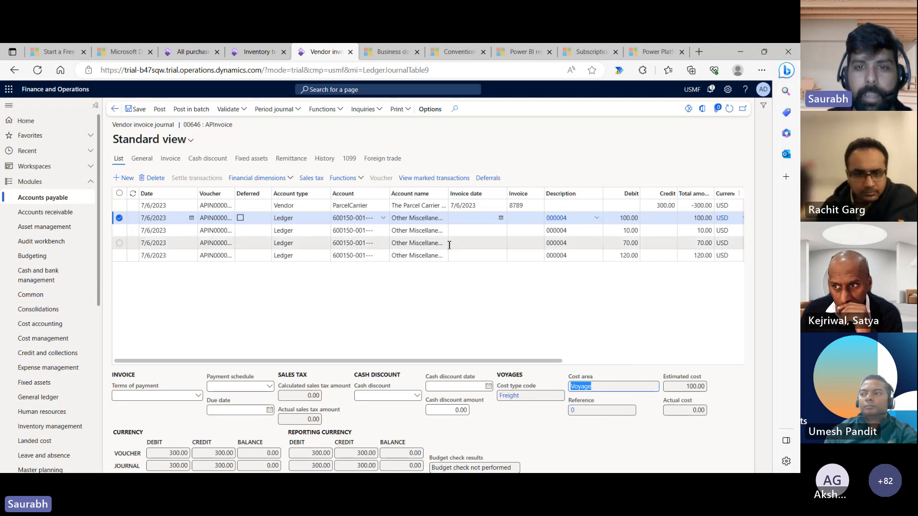
pyautogui.click(421, 232)
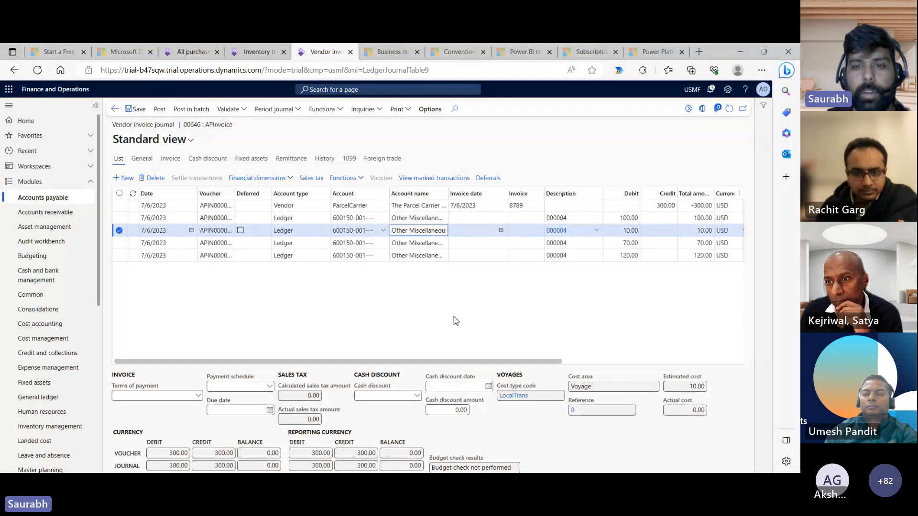
pyautogui.click(422, 244)
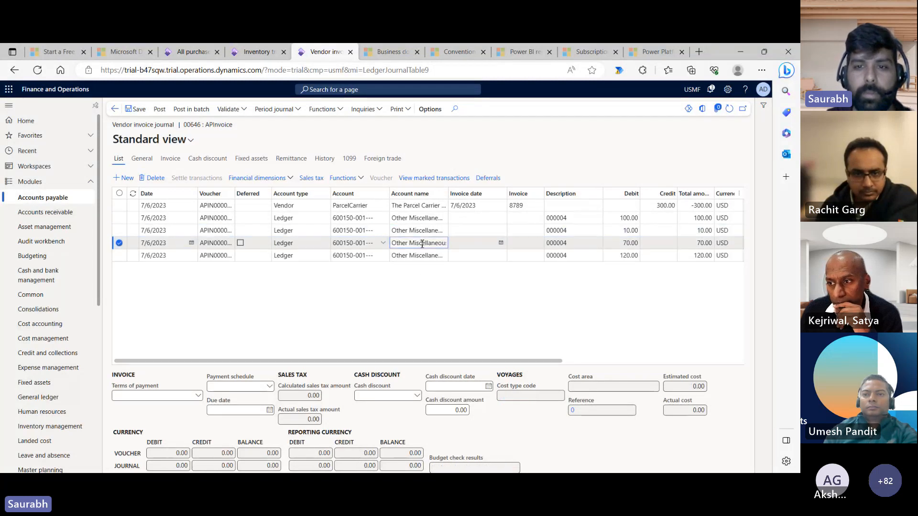
pyautogui.click(423, 257)
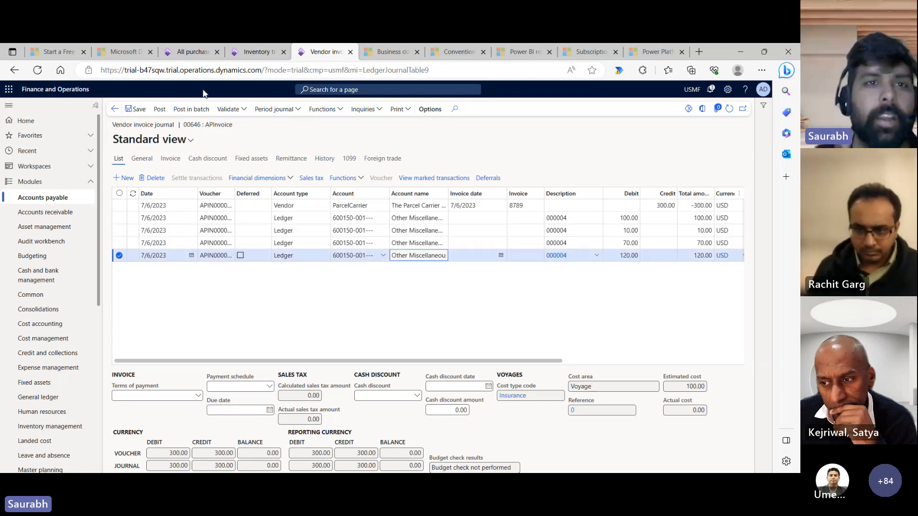
# - Post journal 00646 and switch to Import001's inventory transactions
pyautogui.click(158, 111)
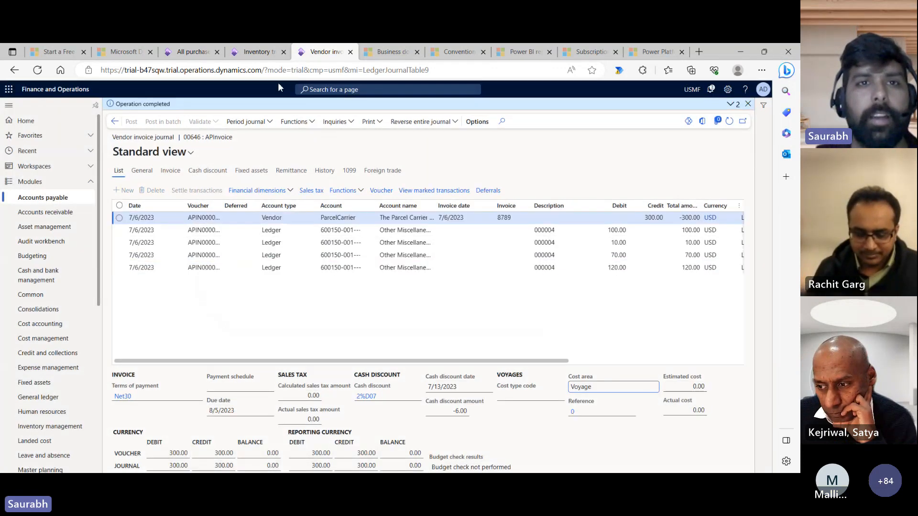
pyautogui.click(264, 53)
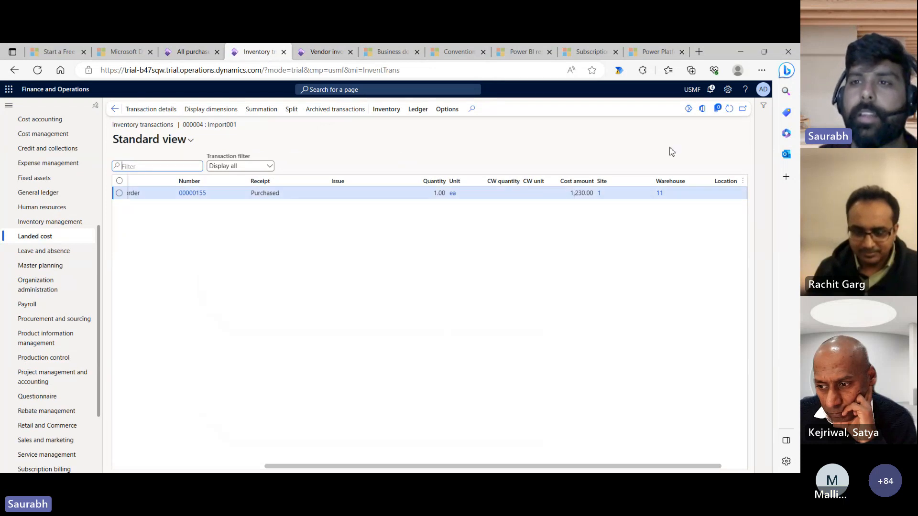
# - Refresh inventory transactions to see Import001's cost amount now at 1,300.00
pyautogui.click(729, 110)
pyautogui.click(586, 194)
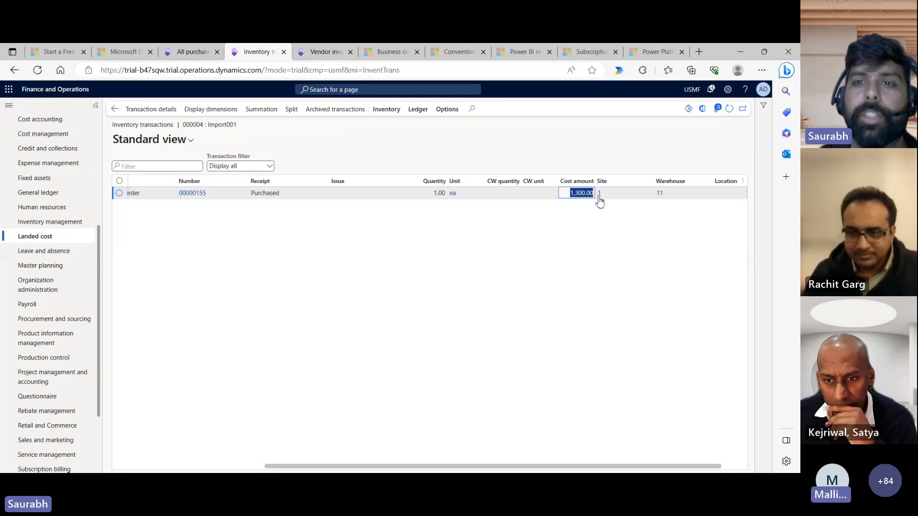
pyautogui.click(593, 224)
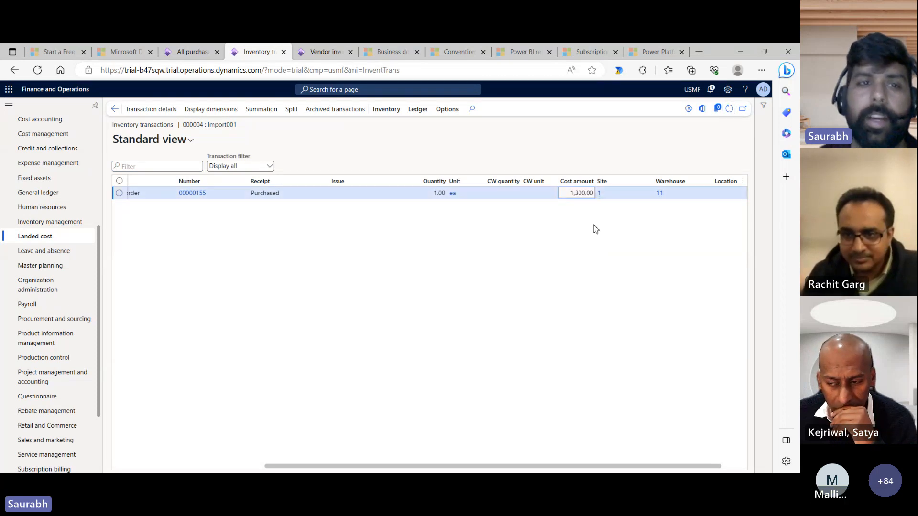
pyautogui.click(258, 466)
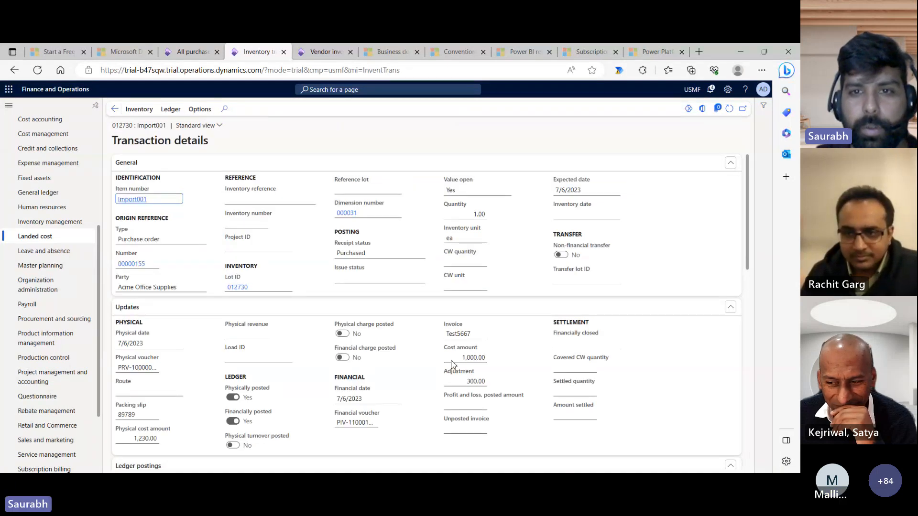
# - Check the 300.00 adjustment against the 1,230.00 physical cost, then return to journal 00646
pyautogui.moveTo(749, 242); pyautogui.dragTo(749, 288)
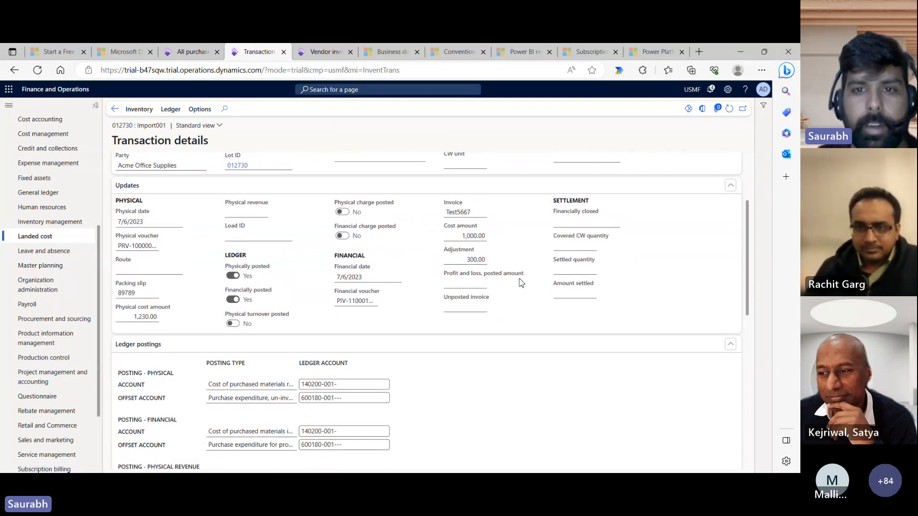
pyautogui.doubleClick(476, 260)
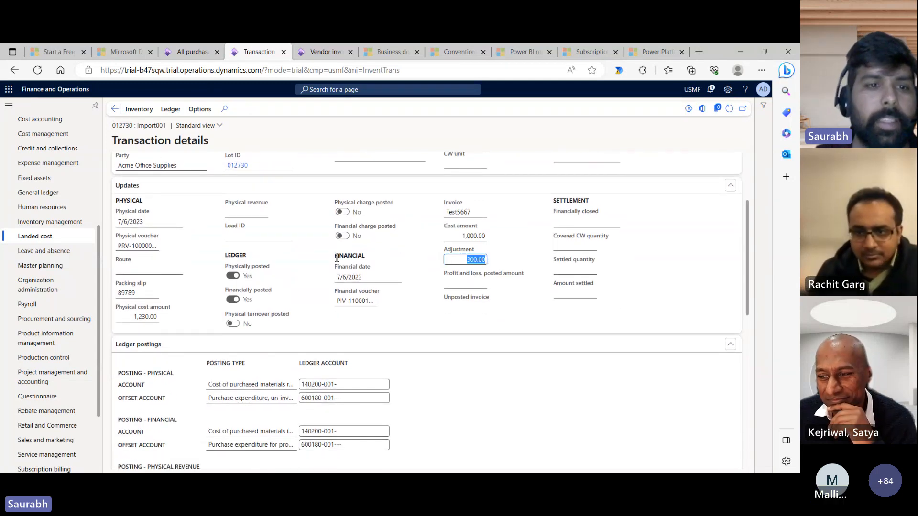
pyautogui.click(131, 318)
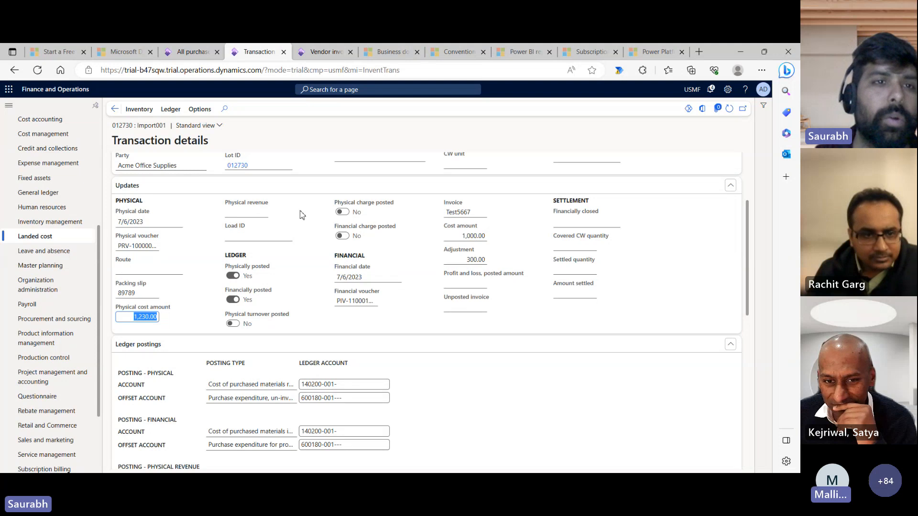
pyautogui.click(115, 109)
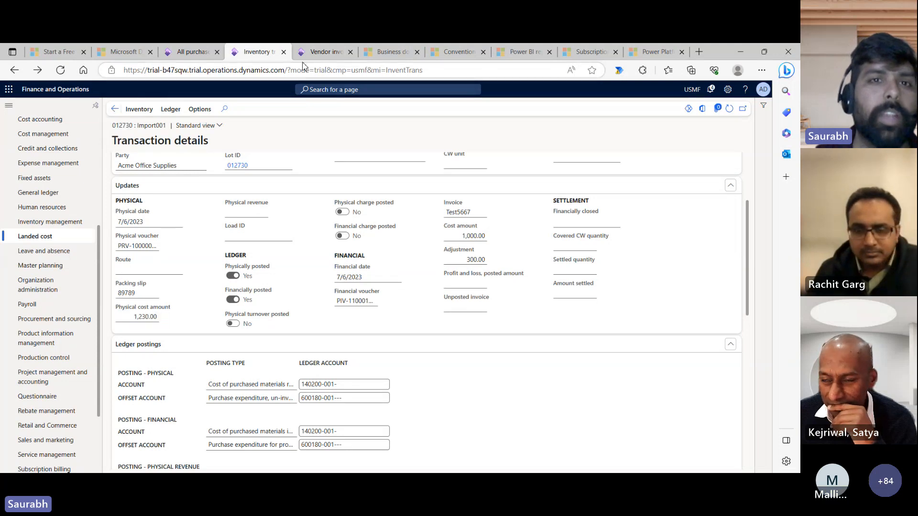
pyautogui.click(324, 52)
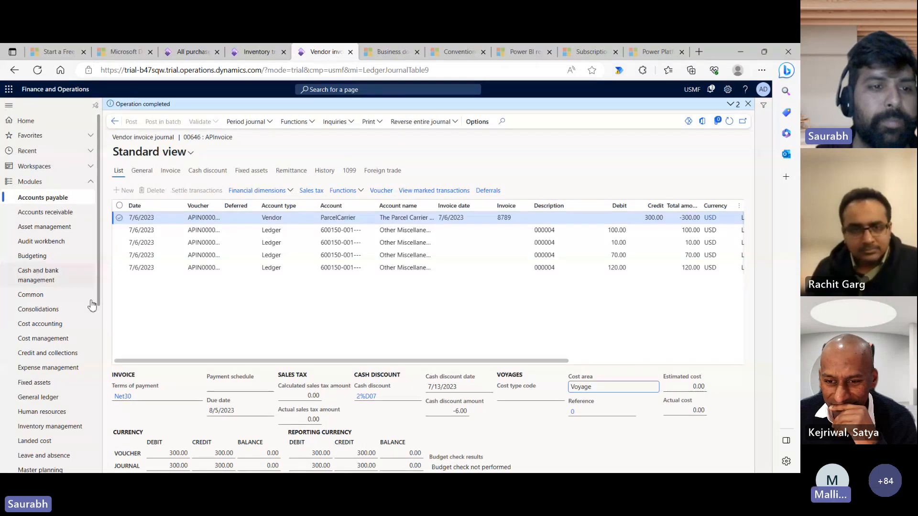
# - Browse the General ledger inquiries and reports menu, then go back a page
pyautogui.click(56, 399)
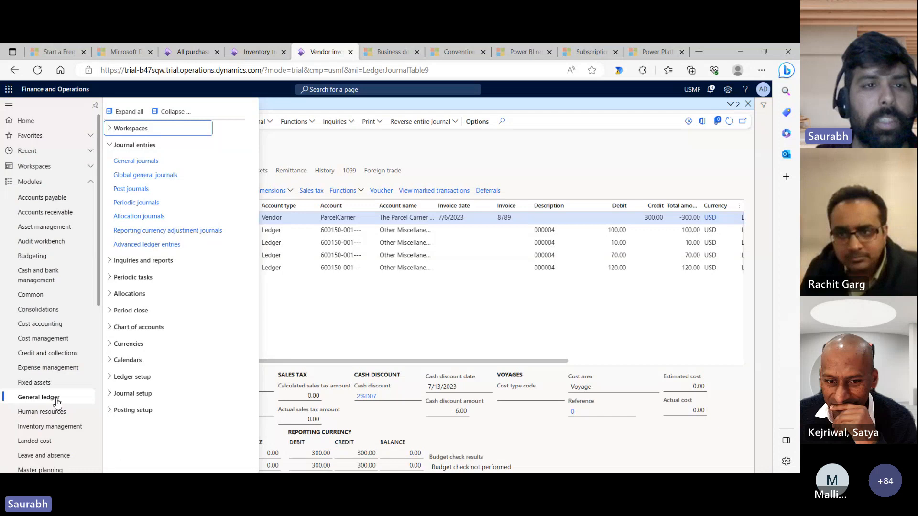
pyautogui.click(127, 145)
pyautogui.click(140, 162)
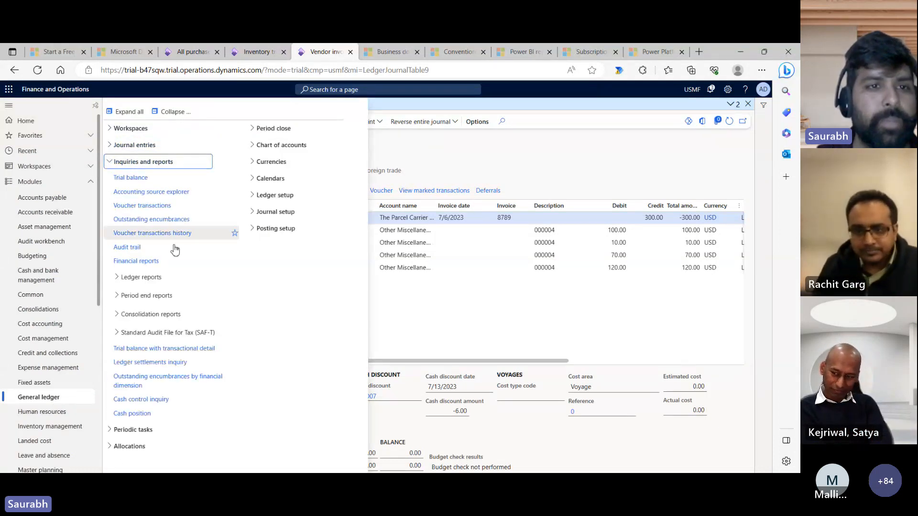
pyautogui.hotkey('alt', 'Left')
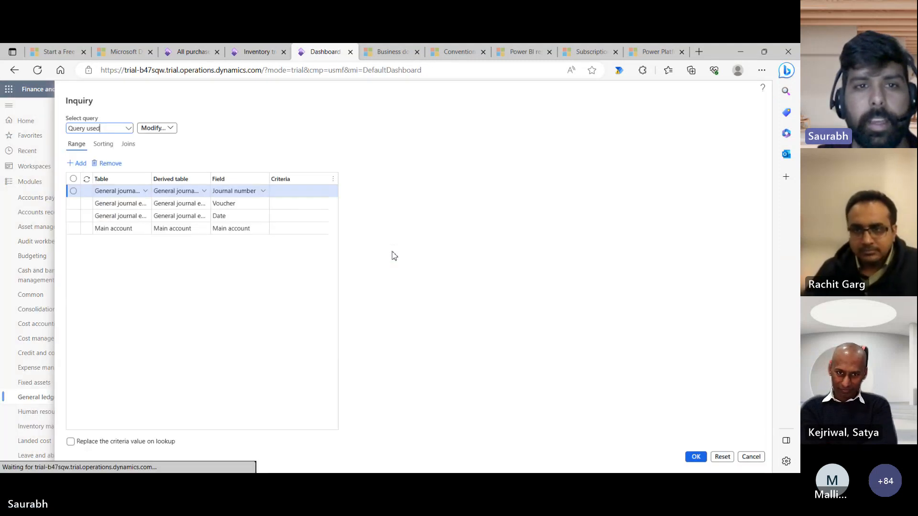
# - Set the inquiry's Date criterion to today, 7/6/2023, and confirm
pyautogui.click(306, 215)
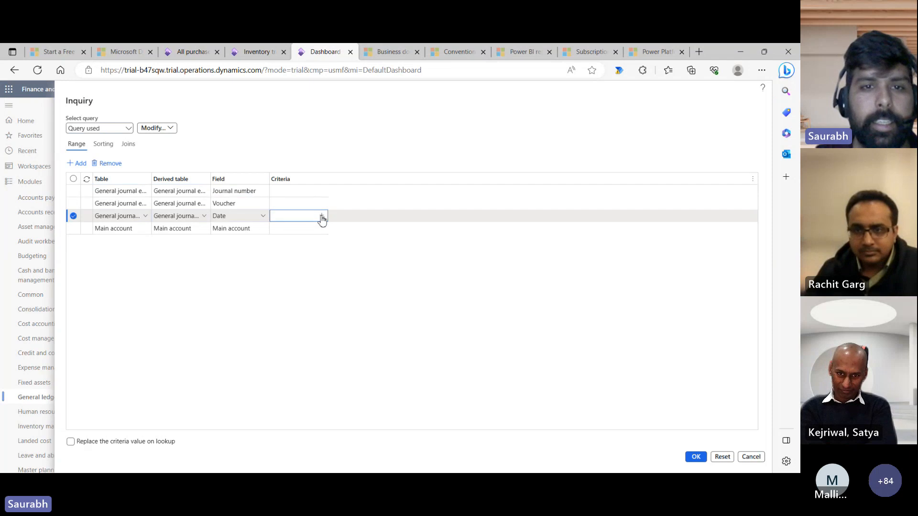
pyautogui.click(322, 217)
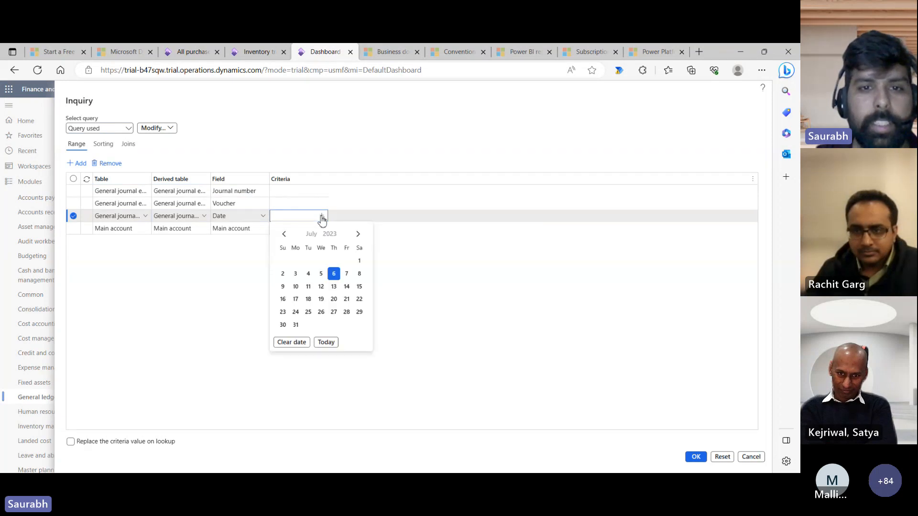
pyautogui.click(326, 343)
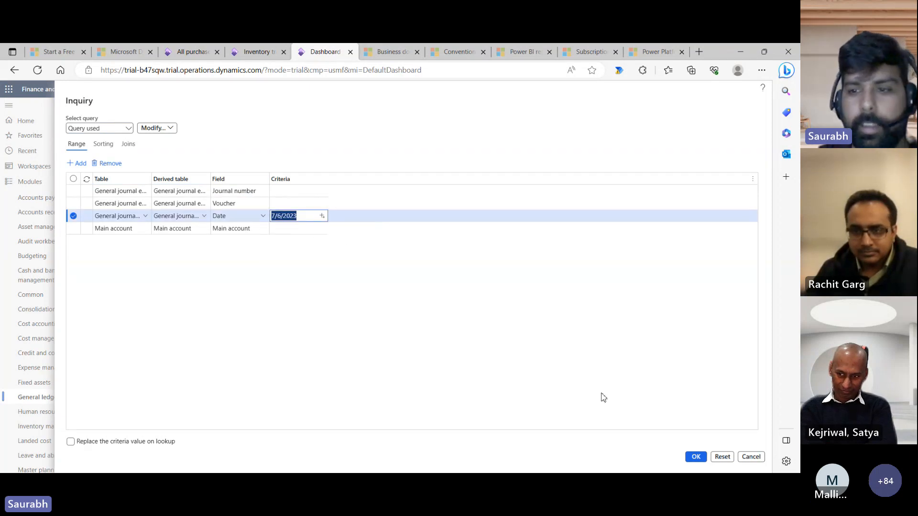
pyautogui.click(425, 349)
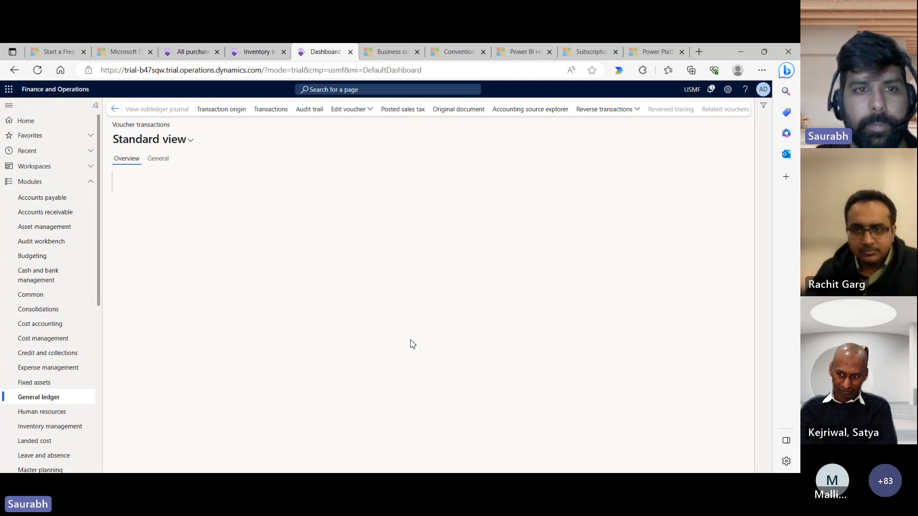
pyautogui.moveTo(453, 466); pyautogui.dragTo(576, 467)
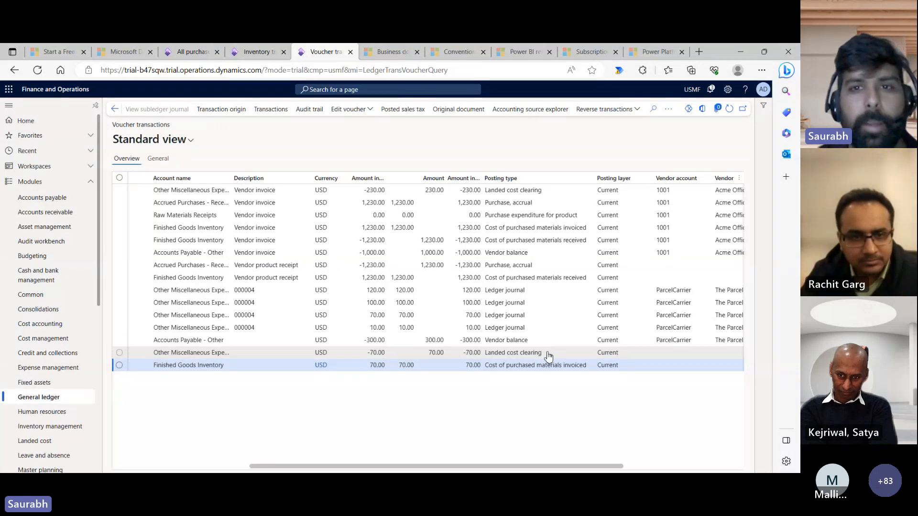
pyautogui.click(424, 191)
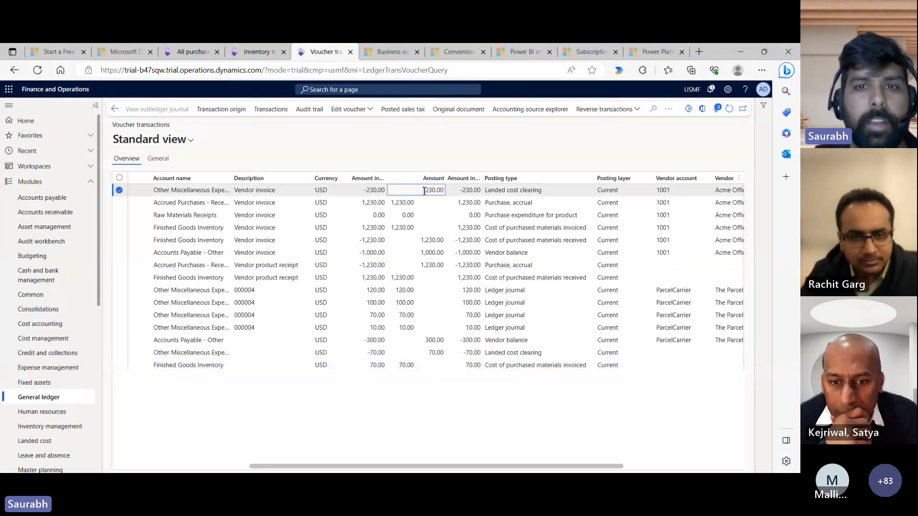
pyautogui.doubleClick(425, 191)
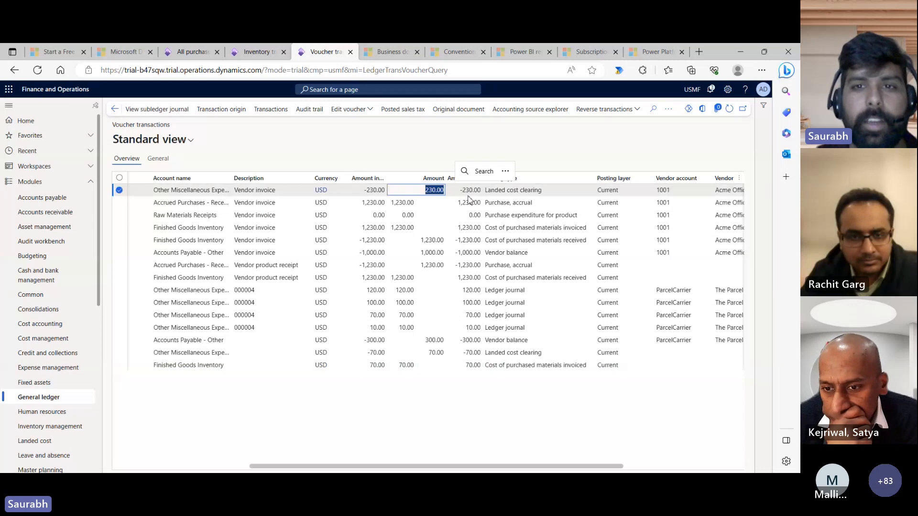
pyautogui.click(502, 215)
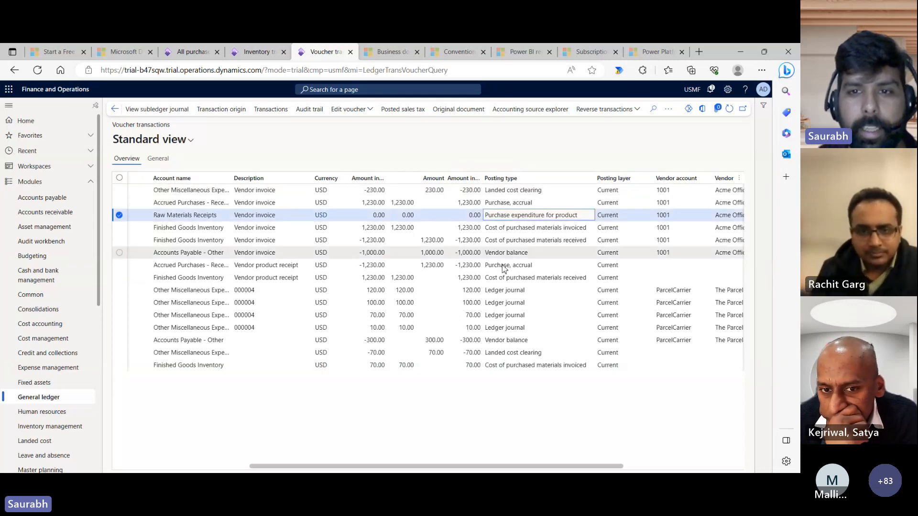
pyautogui.click(504, 265)
pyautogui.click(506, 282)
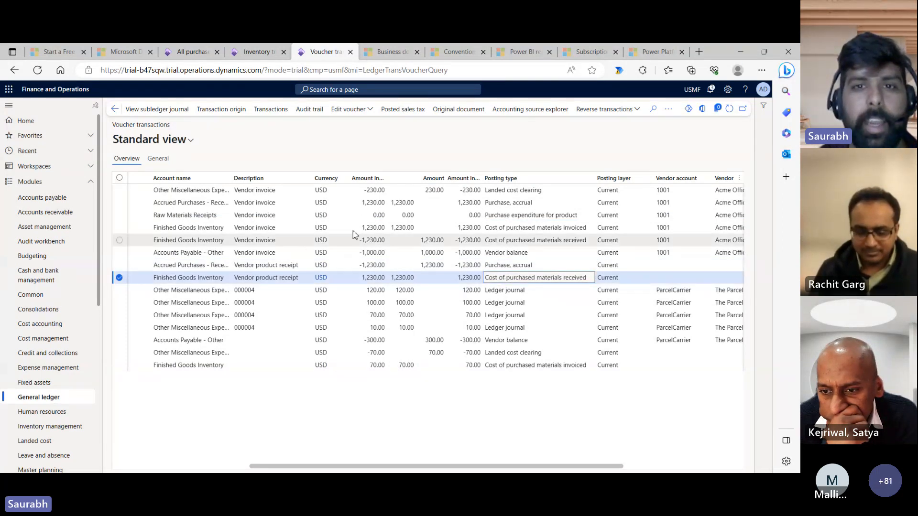
pyautogui.click(426, 190)
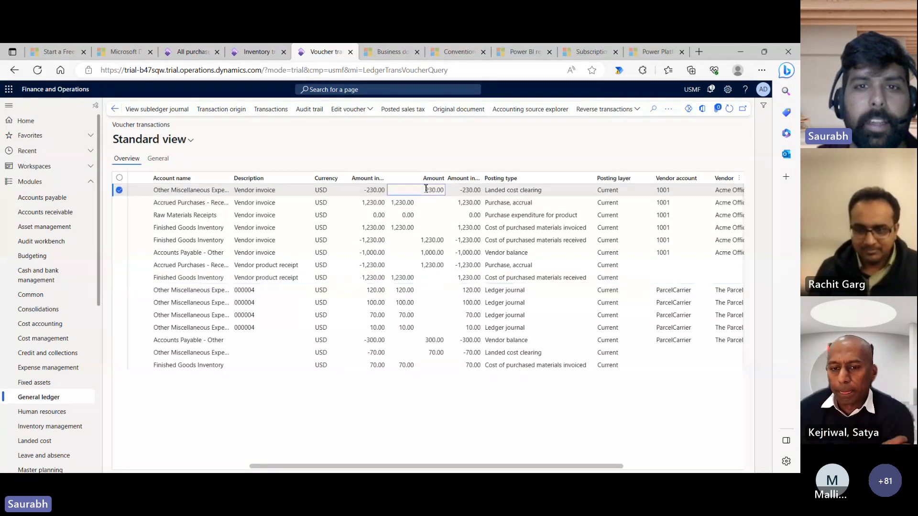
pyautogui.moveTo(426, 190); pyautogui.dragTo(445, 190)
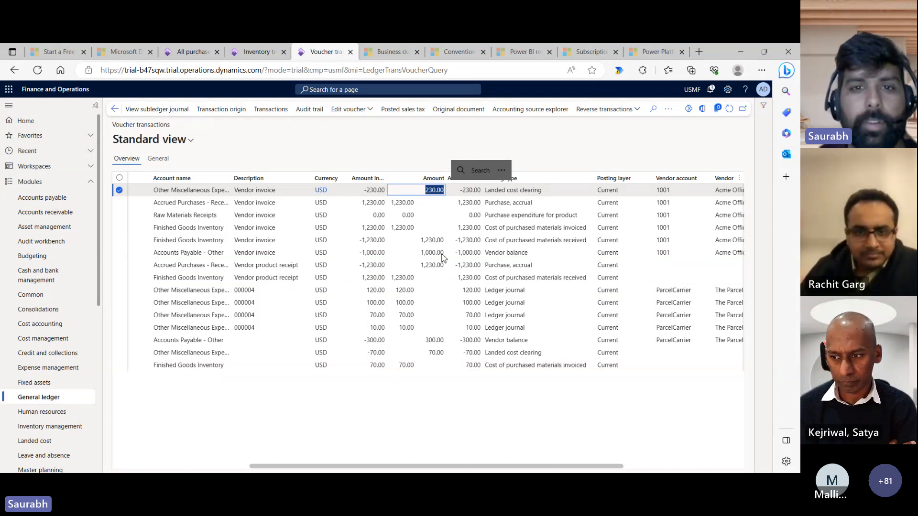
pyautogui.click(421, 253)
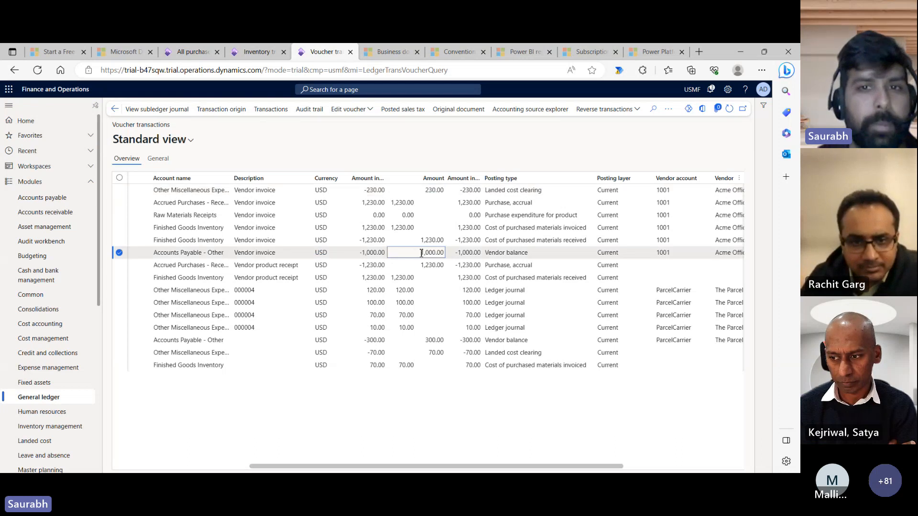
pyautogui.click(424, 189)
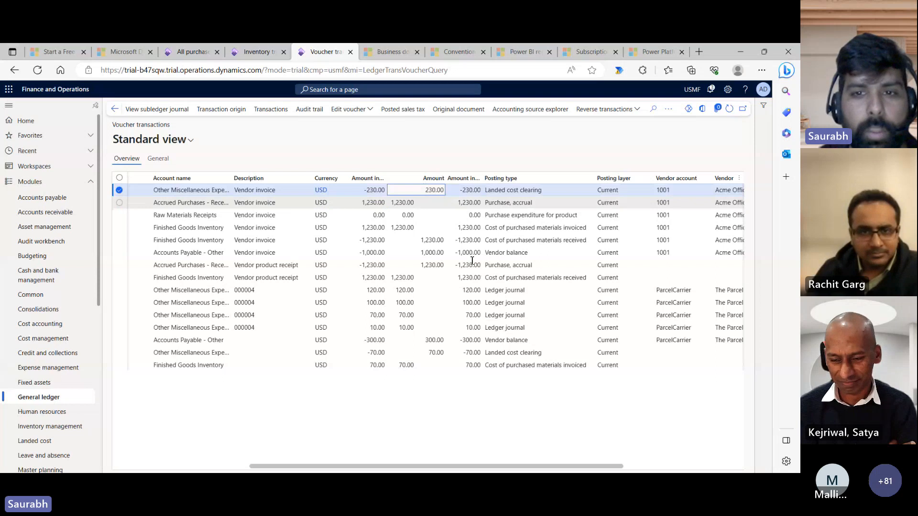
pyautogui.click(508, 296)
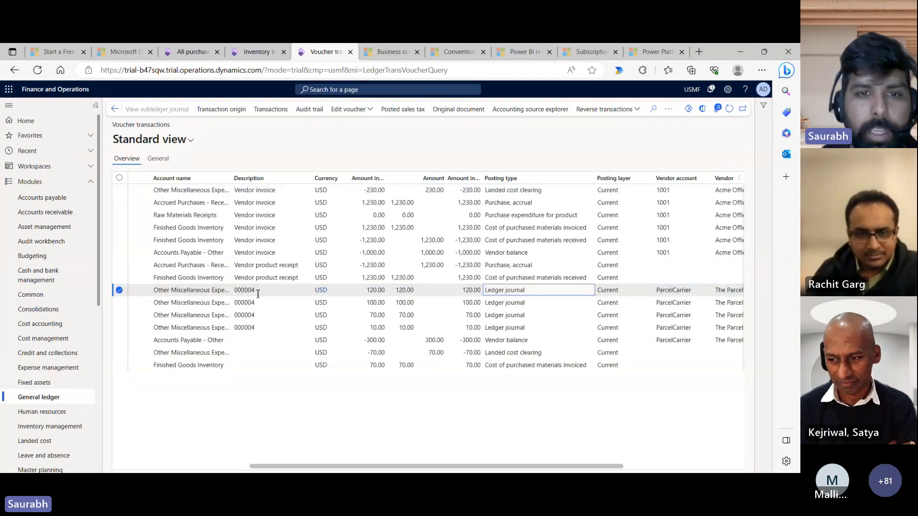
pyautogui.click(489, 343)
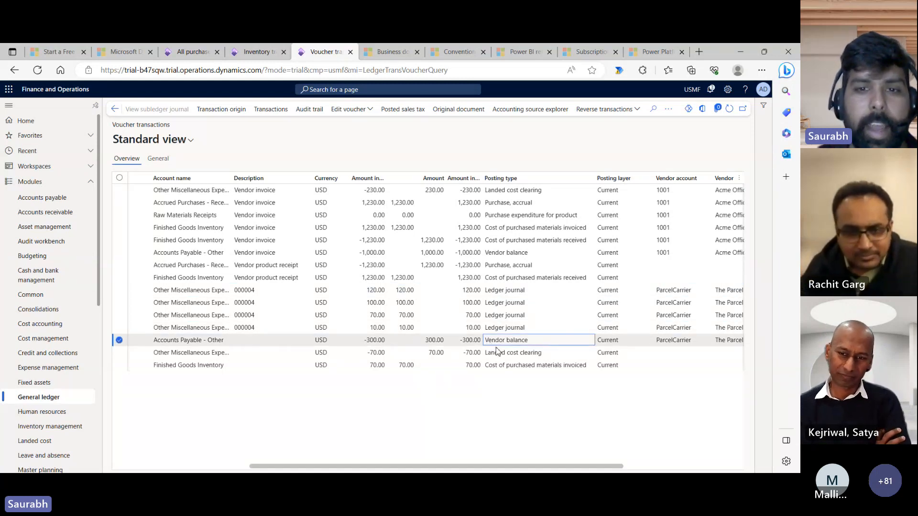
pyautogui.click(504, 355)
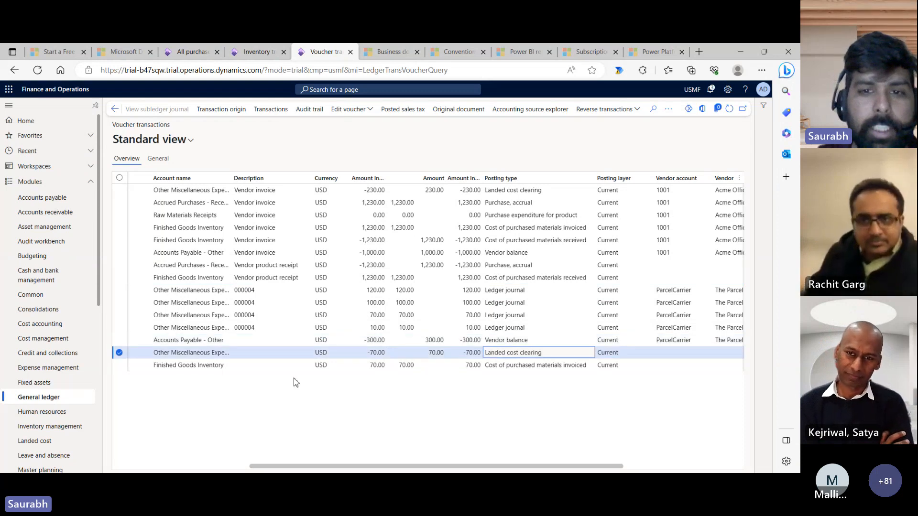
pyautogui.click(468, 353)
pyautogui.moveTo(463, 354); pyautogui.dragTo(478, 354)
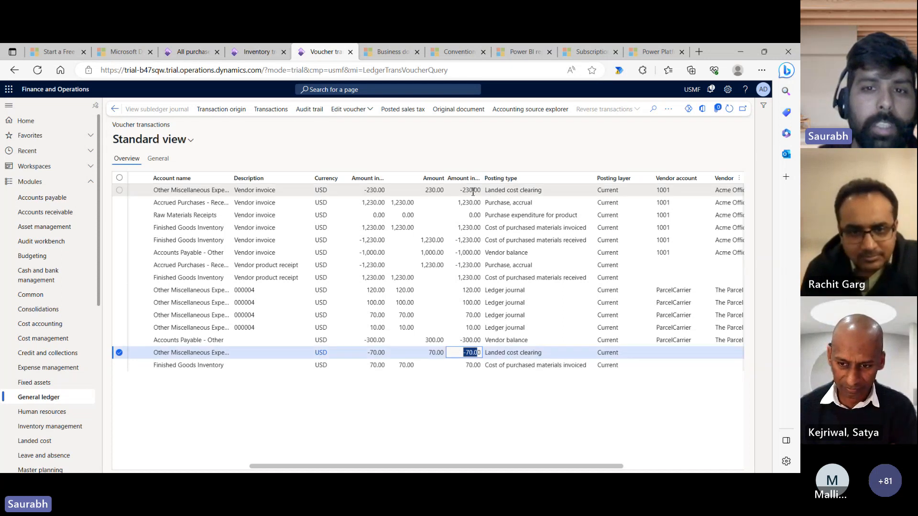
pyautogui.click(465, 365)
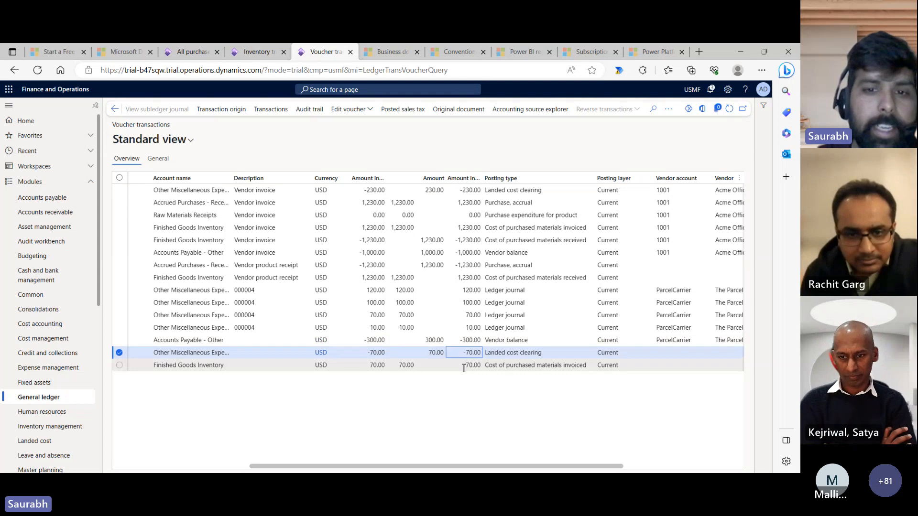
pyautogui.click(227, 365)
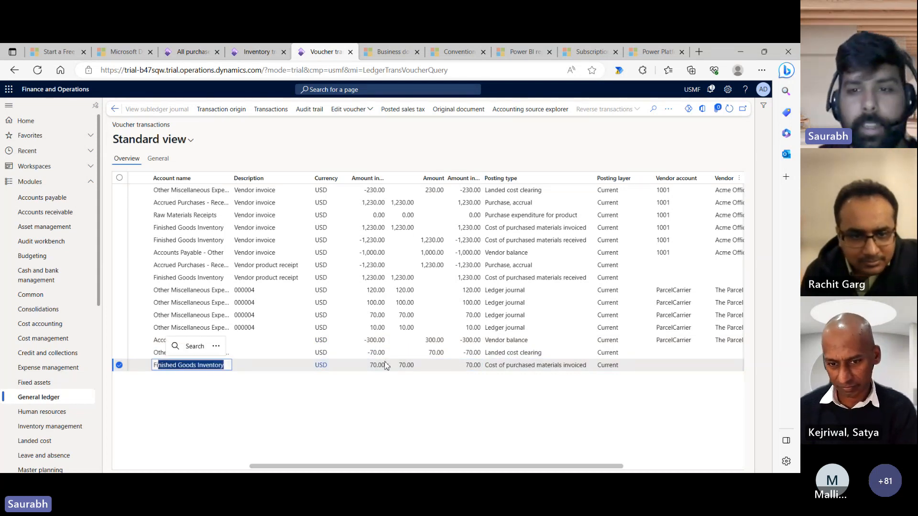
pyautogui.click(591, 366)
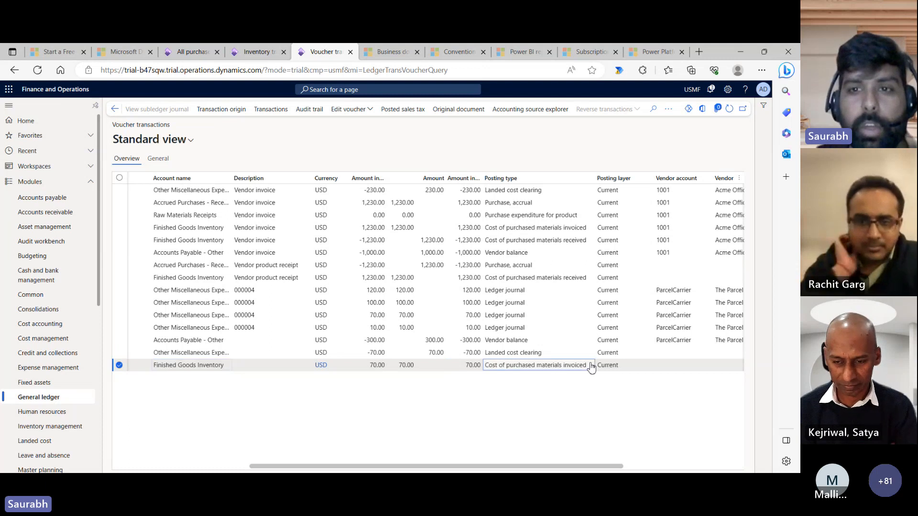
pyautogui.click(563, 230)
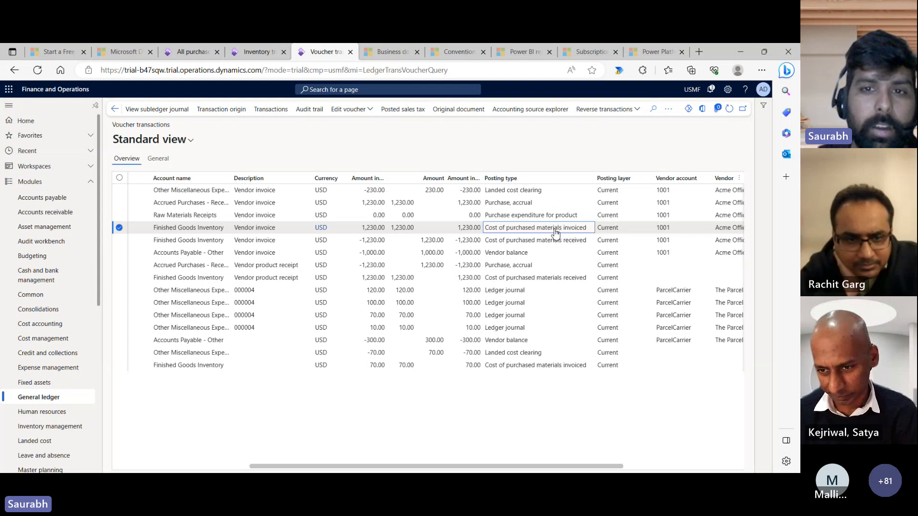
pyautogui.click(461, 228)
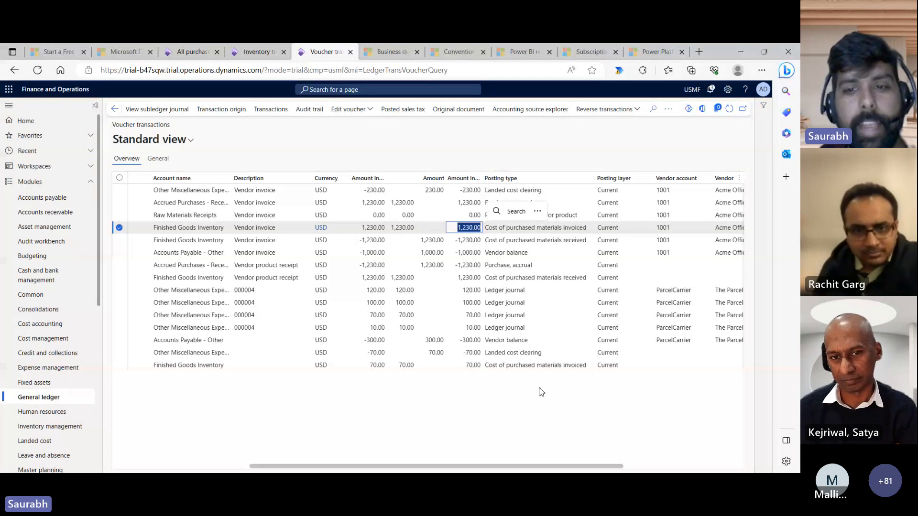
pyautogui.click(538, 368)
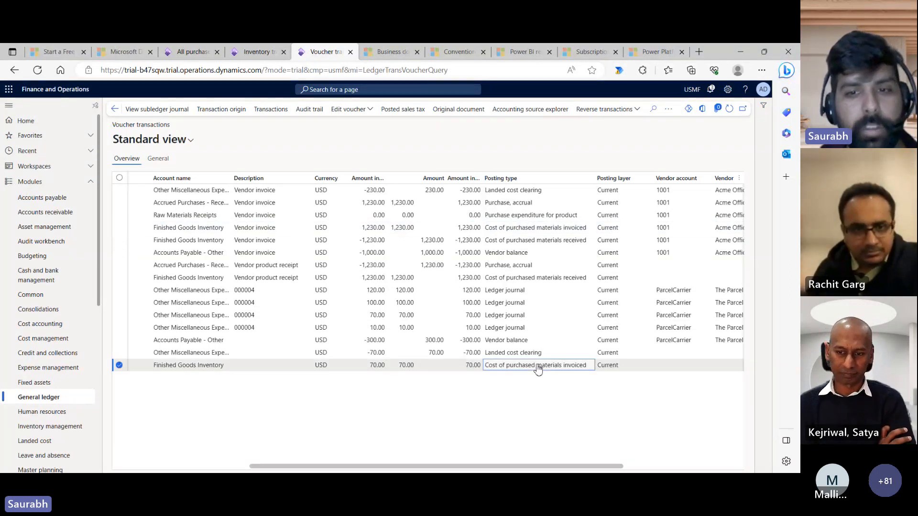
pyautogui.click(464, 368)
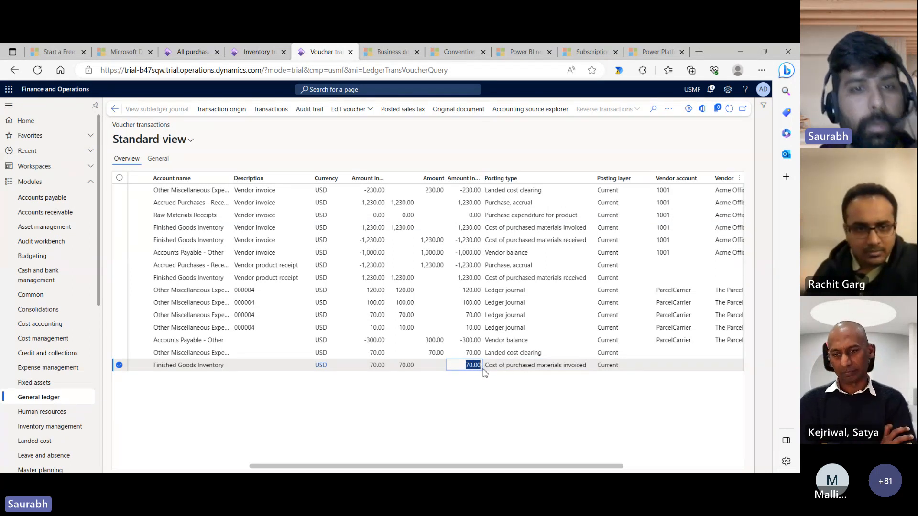